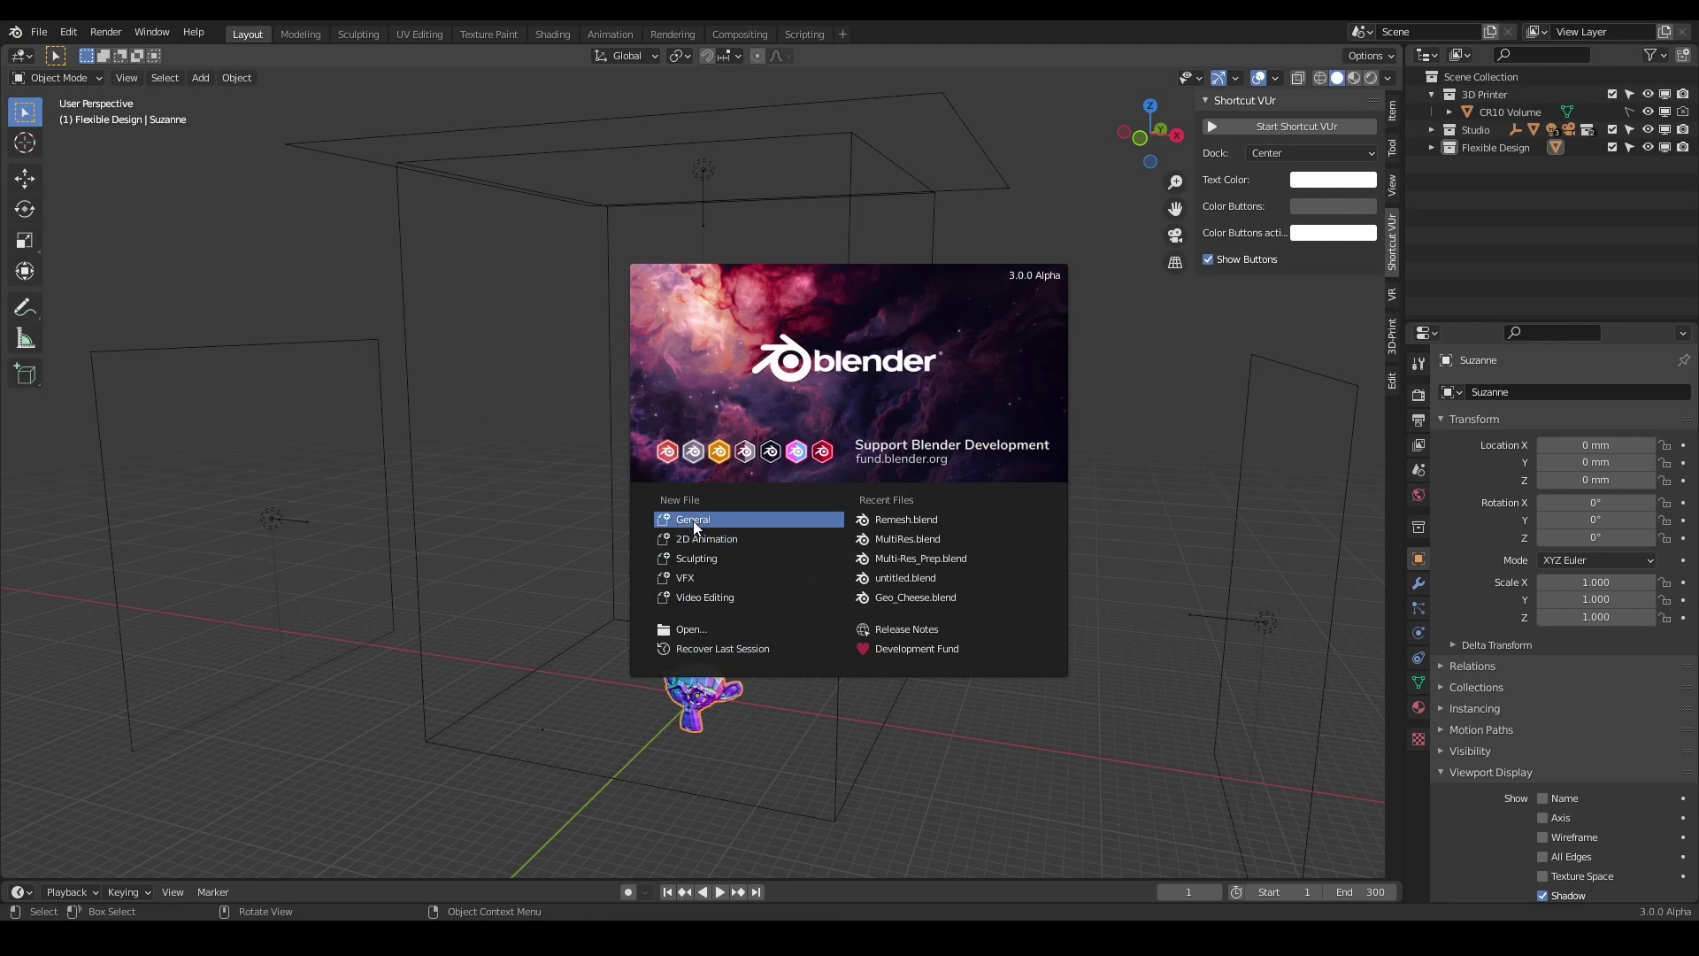
Dismiss the splash screen and save the scene as Slicing_NEW.blend
{"action": "key", "text": "Escape"}
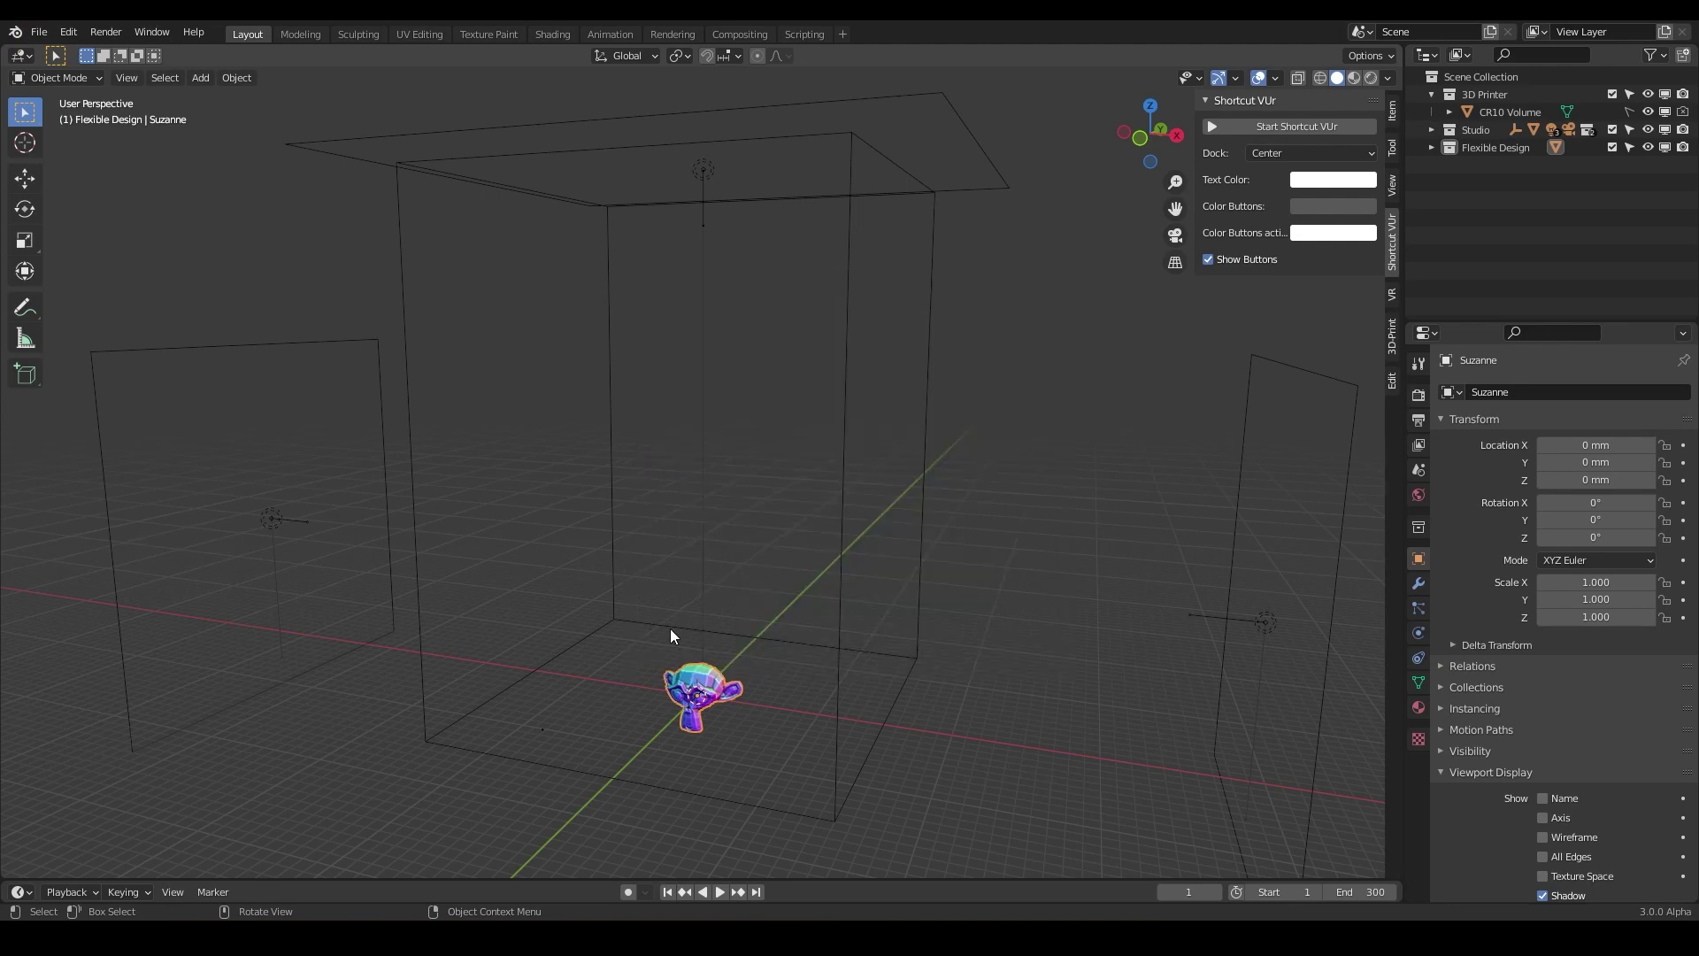
{"action": "left_click", "coordinate": [36, 33]}
{"action": "left_click", "coordinate": [58, 165]}
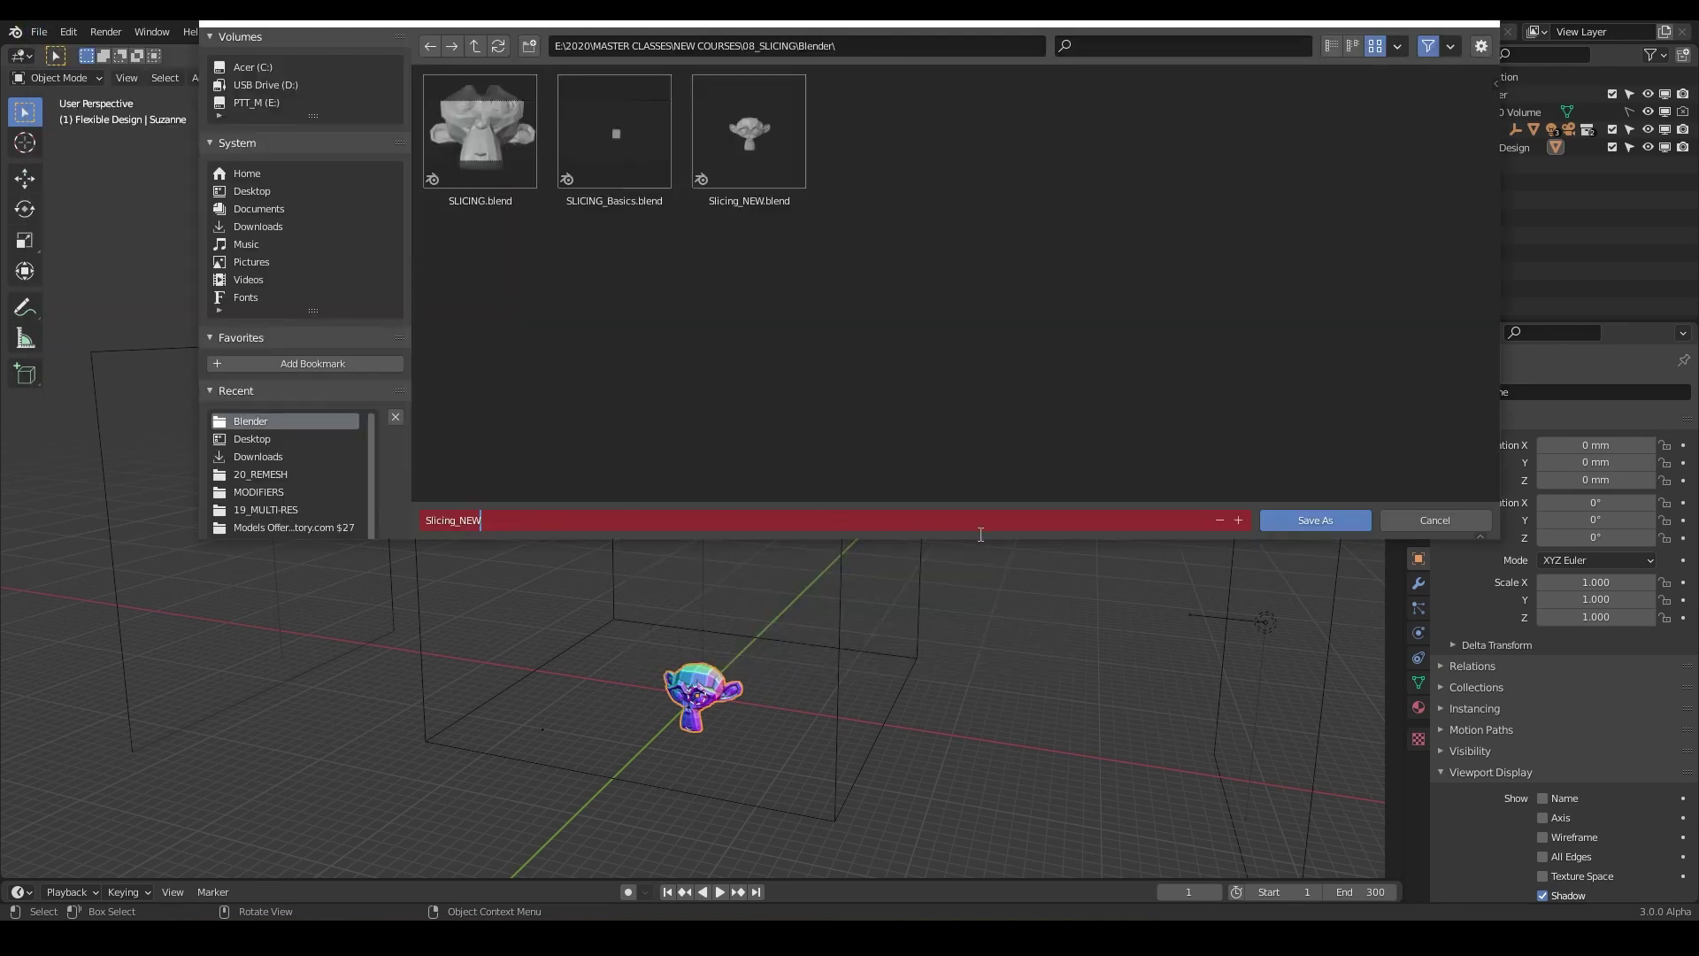
{"action": "left_click", "coordinate": [1304, 520]}
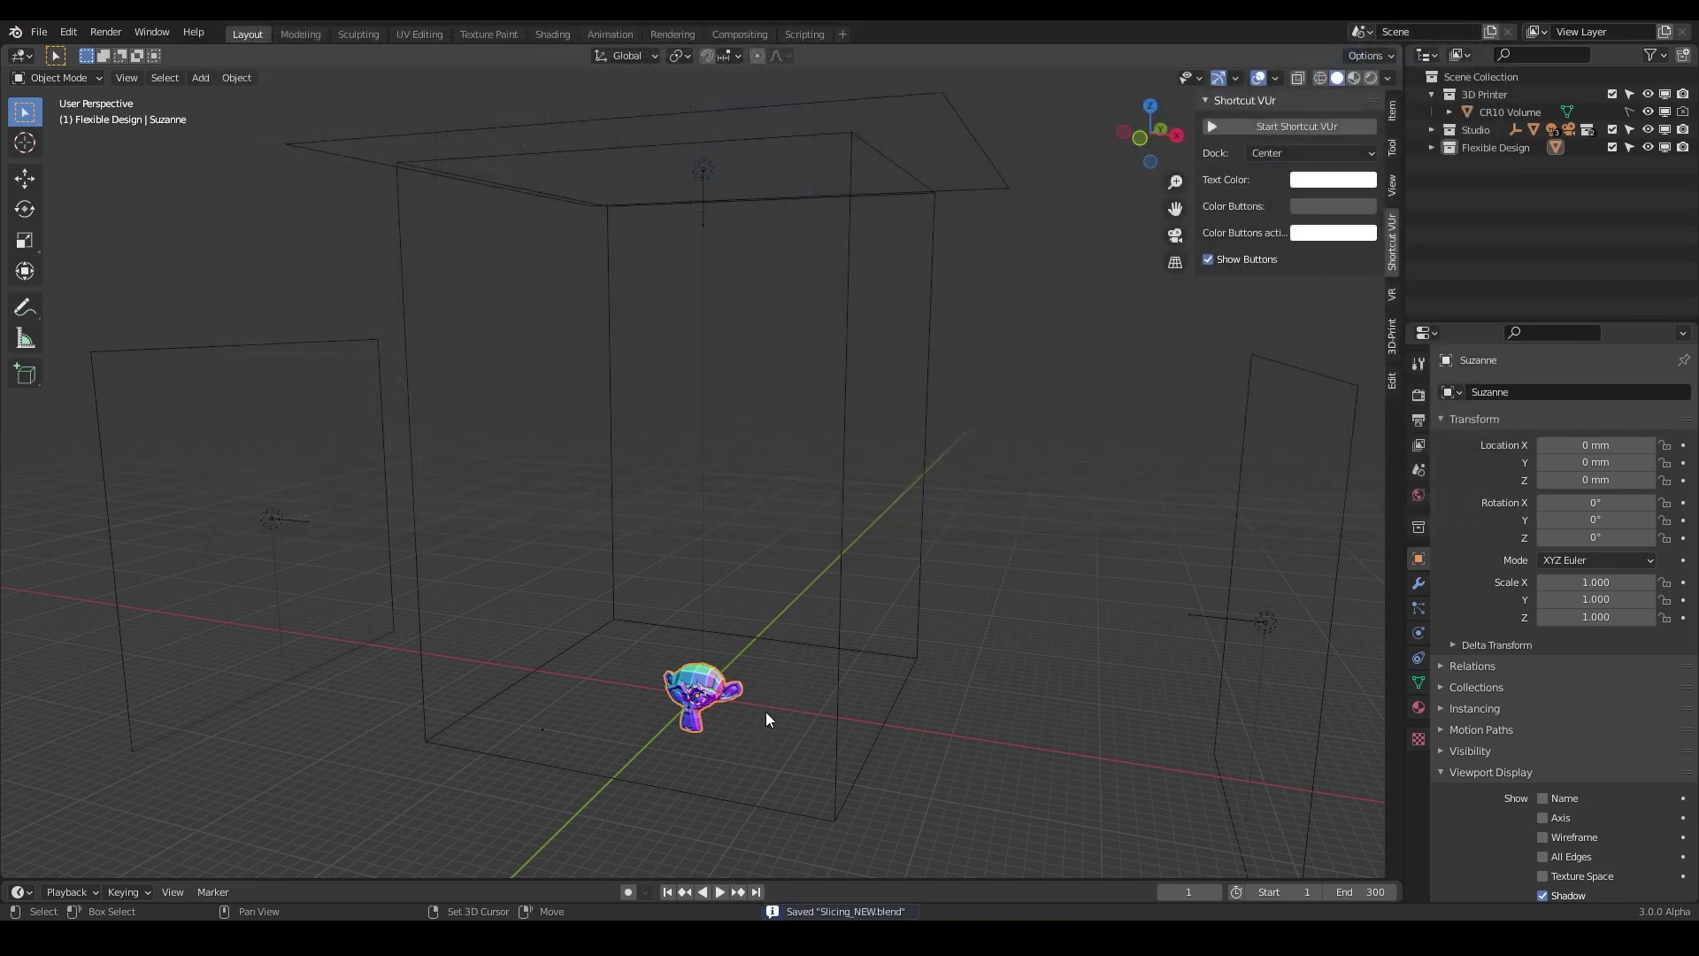
Turn on the on-screen input display and show Suzanne's Item panel: 68.4 × 42.6 × 49.2 mm, scale 1.000
{"action": "scroll", "coordinate": [752, 697], "scroll_direction": "up", "scroll_amount": 5}
{"action": "middle_click_drag", "start_coordinate": [759, 676], "coordinate": [794, 632], "text": "shift"}
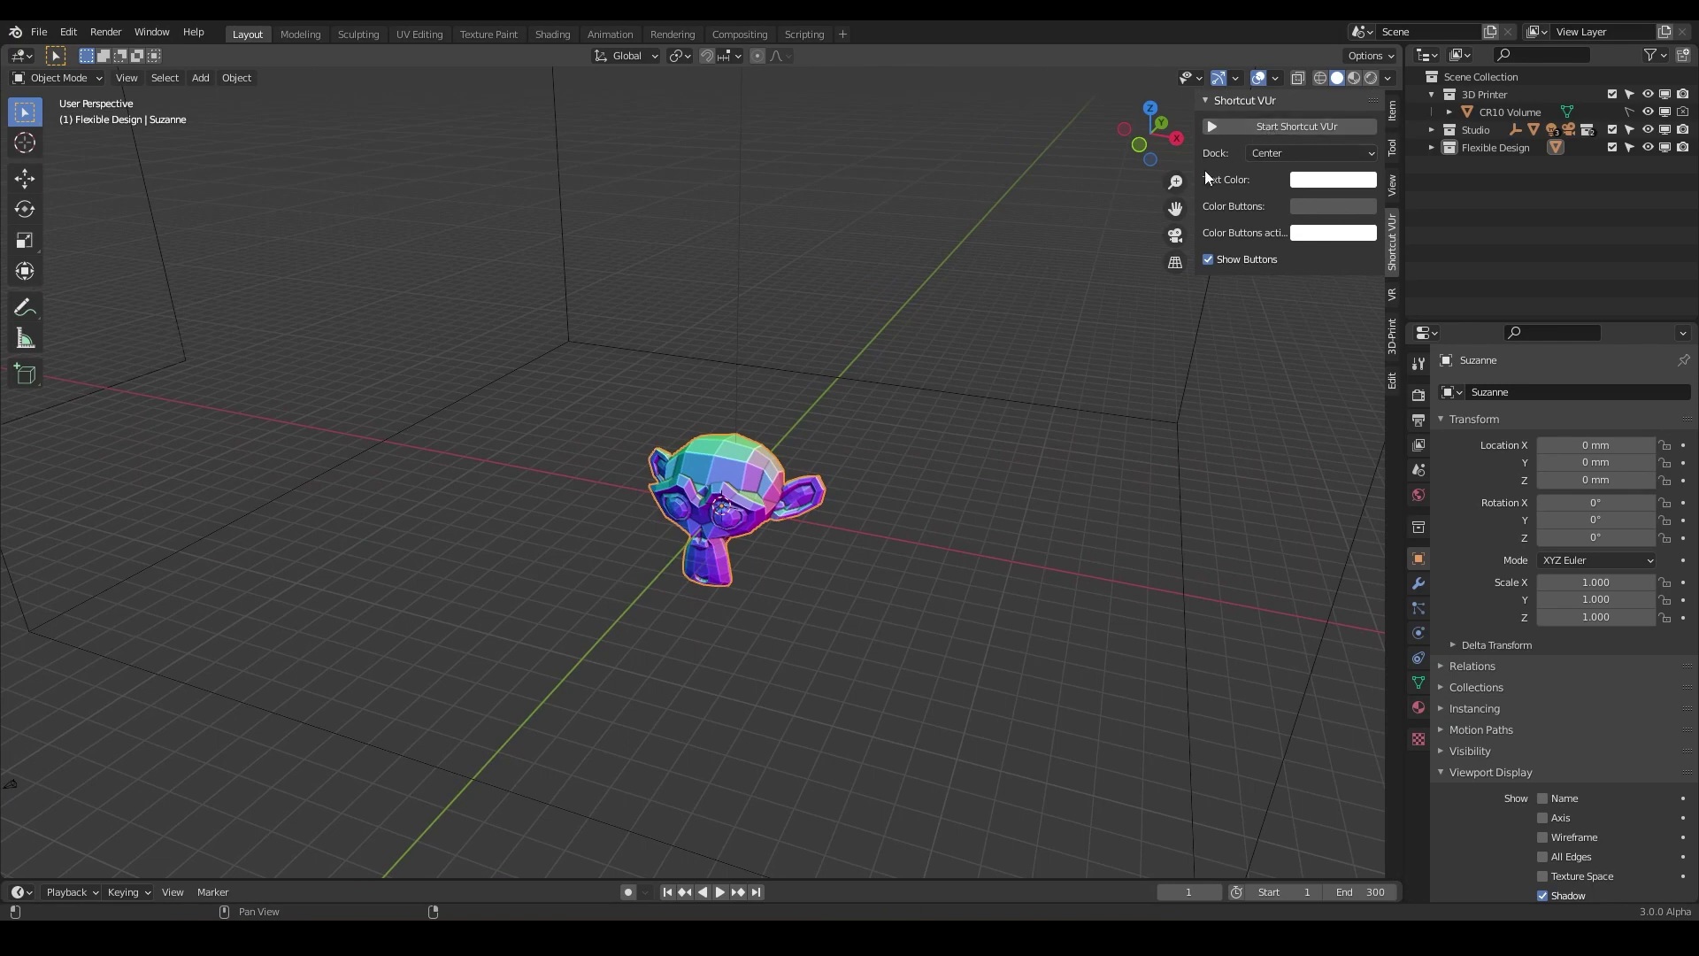
{"action": "left_click", "coordinate": [1277, 130]}
{"action": "left_click", "coordinate": [1390, 110]}
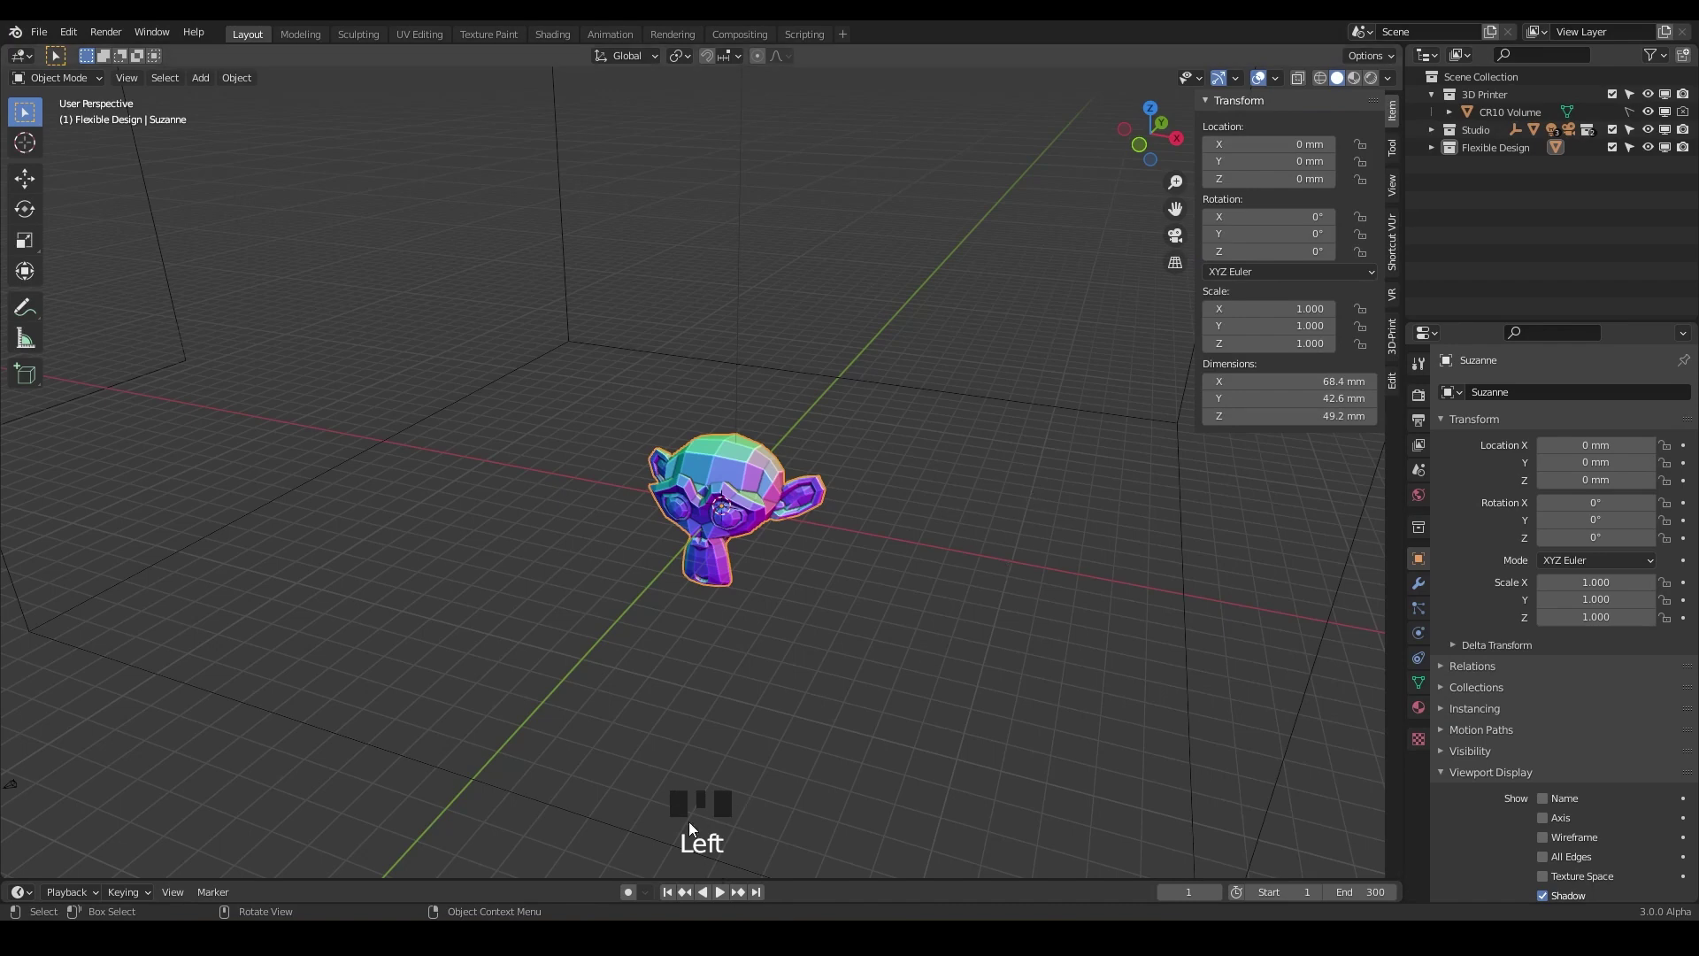
{"action": "scroll", "coordinate": [757, 585], "scroll_direction": "up", "scroll_amount": 4}
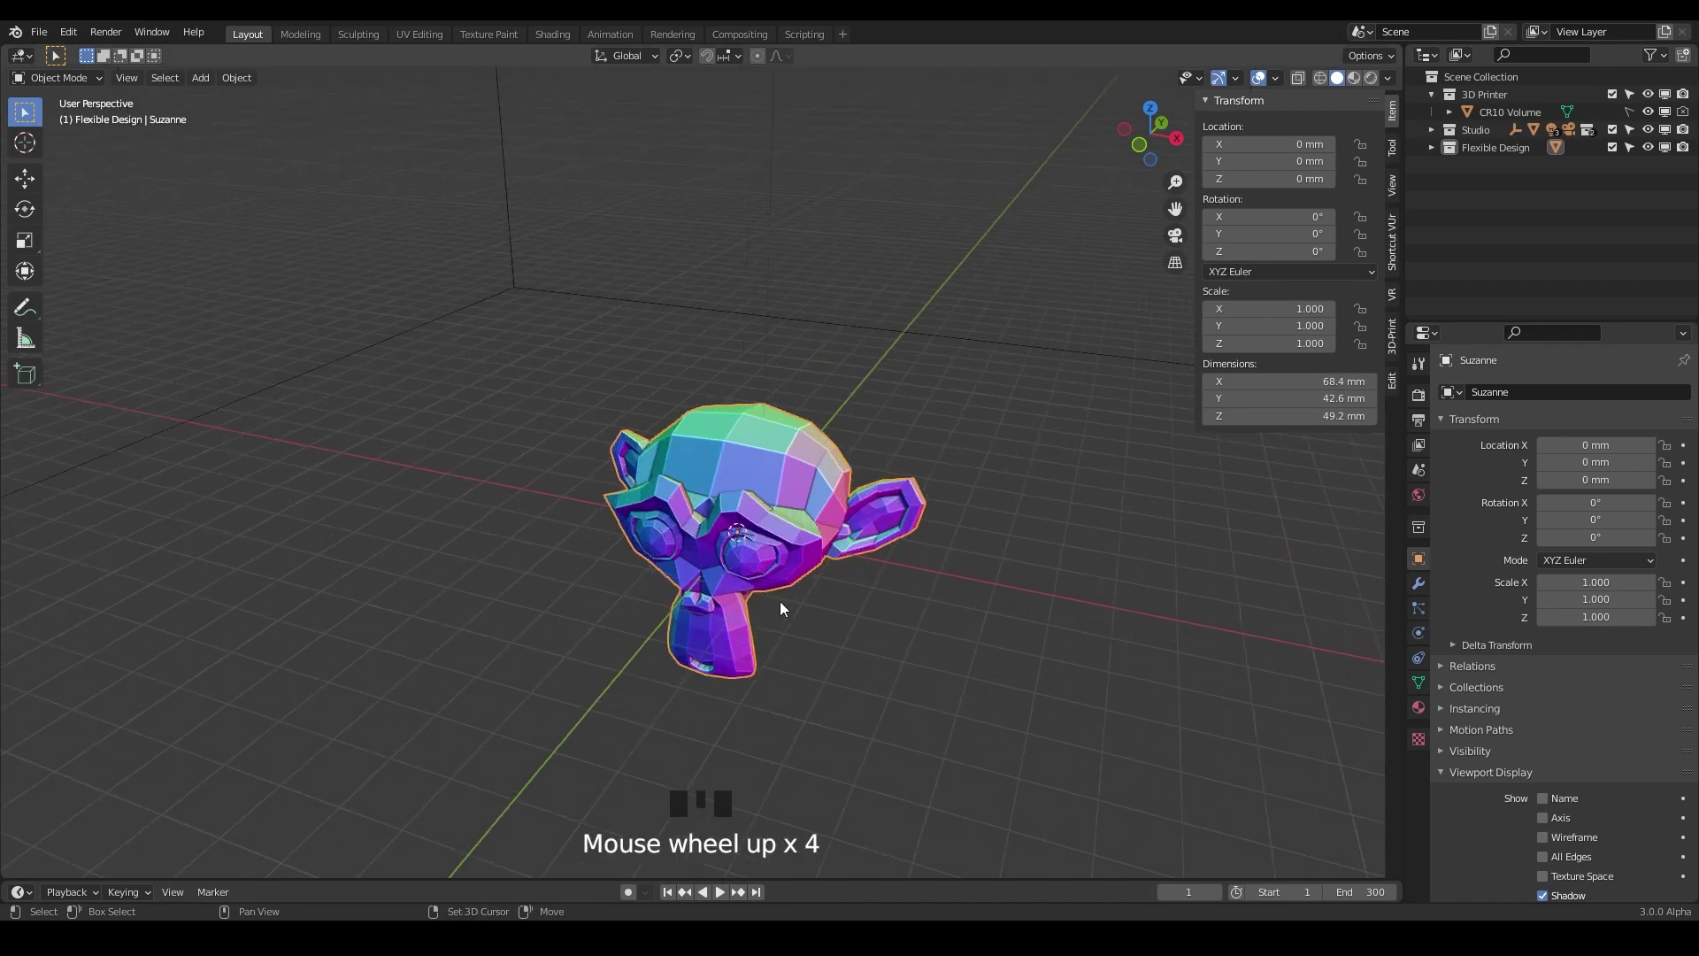
{"action": "middle_click_drag", "start_coordinate": [778, 602], "coordinate": [830, 496], "text": "shift"}
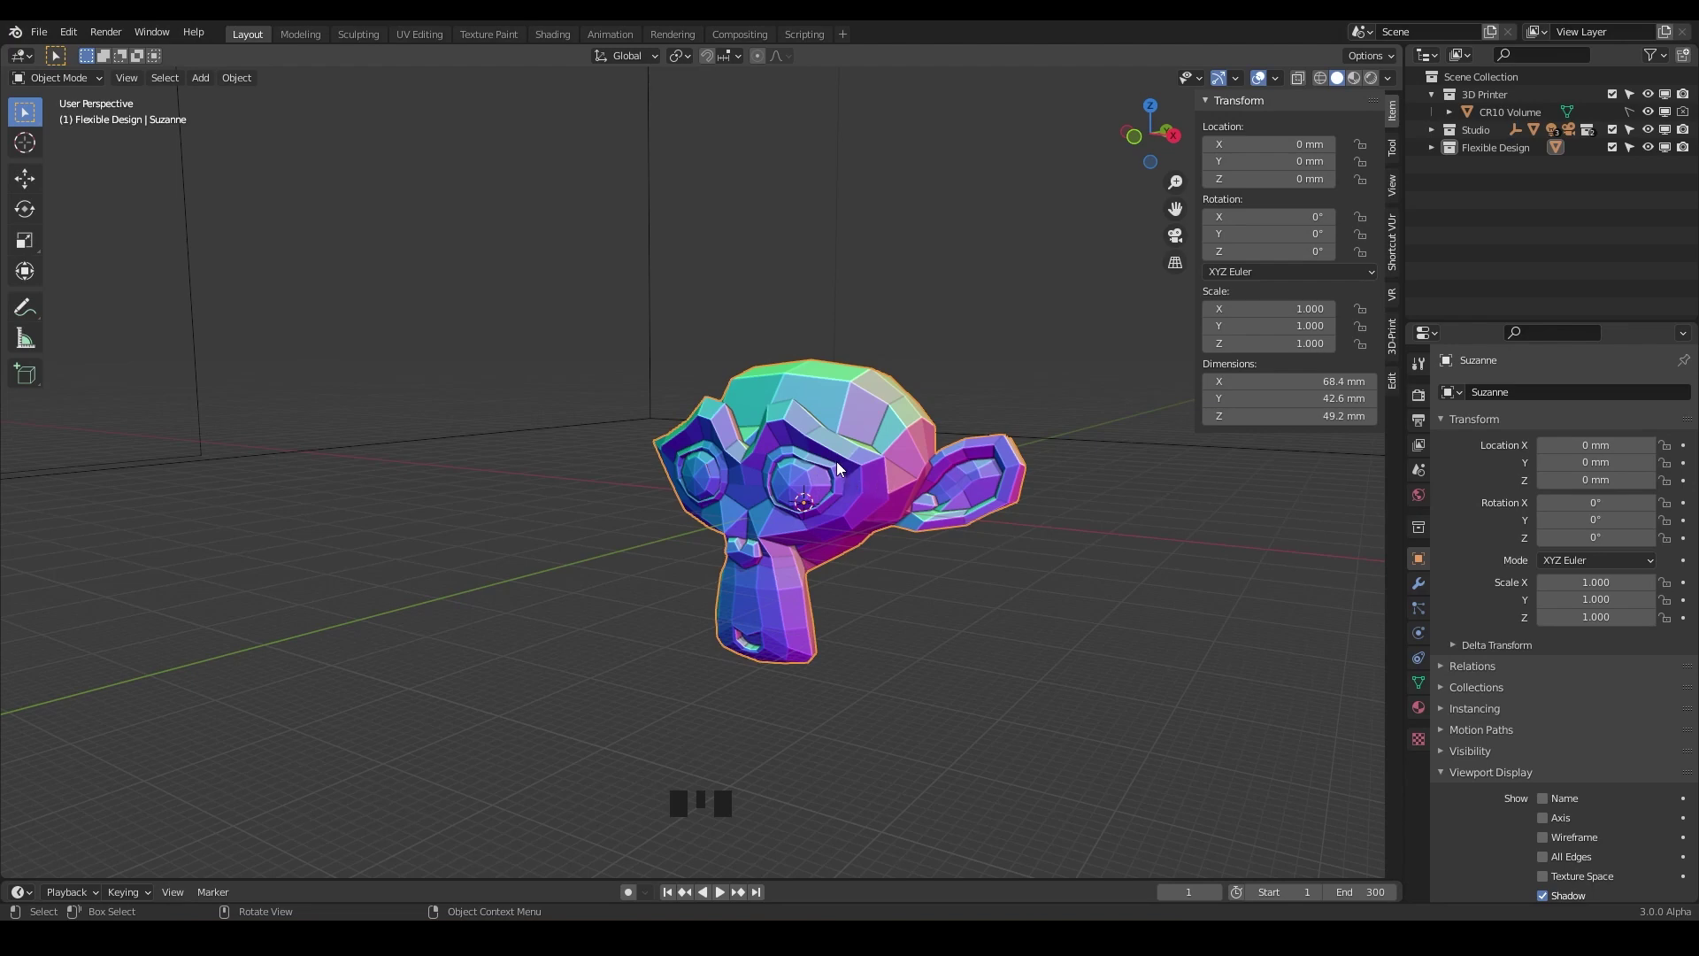
In Edit Mode, select both linked eye pieces and separate them by selection into a new object
{"action": "key", "text": "Tab"}
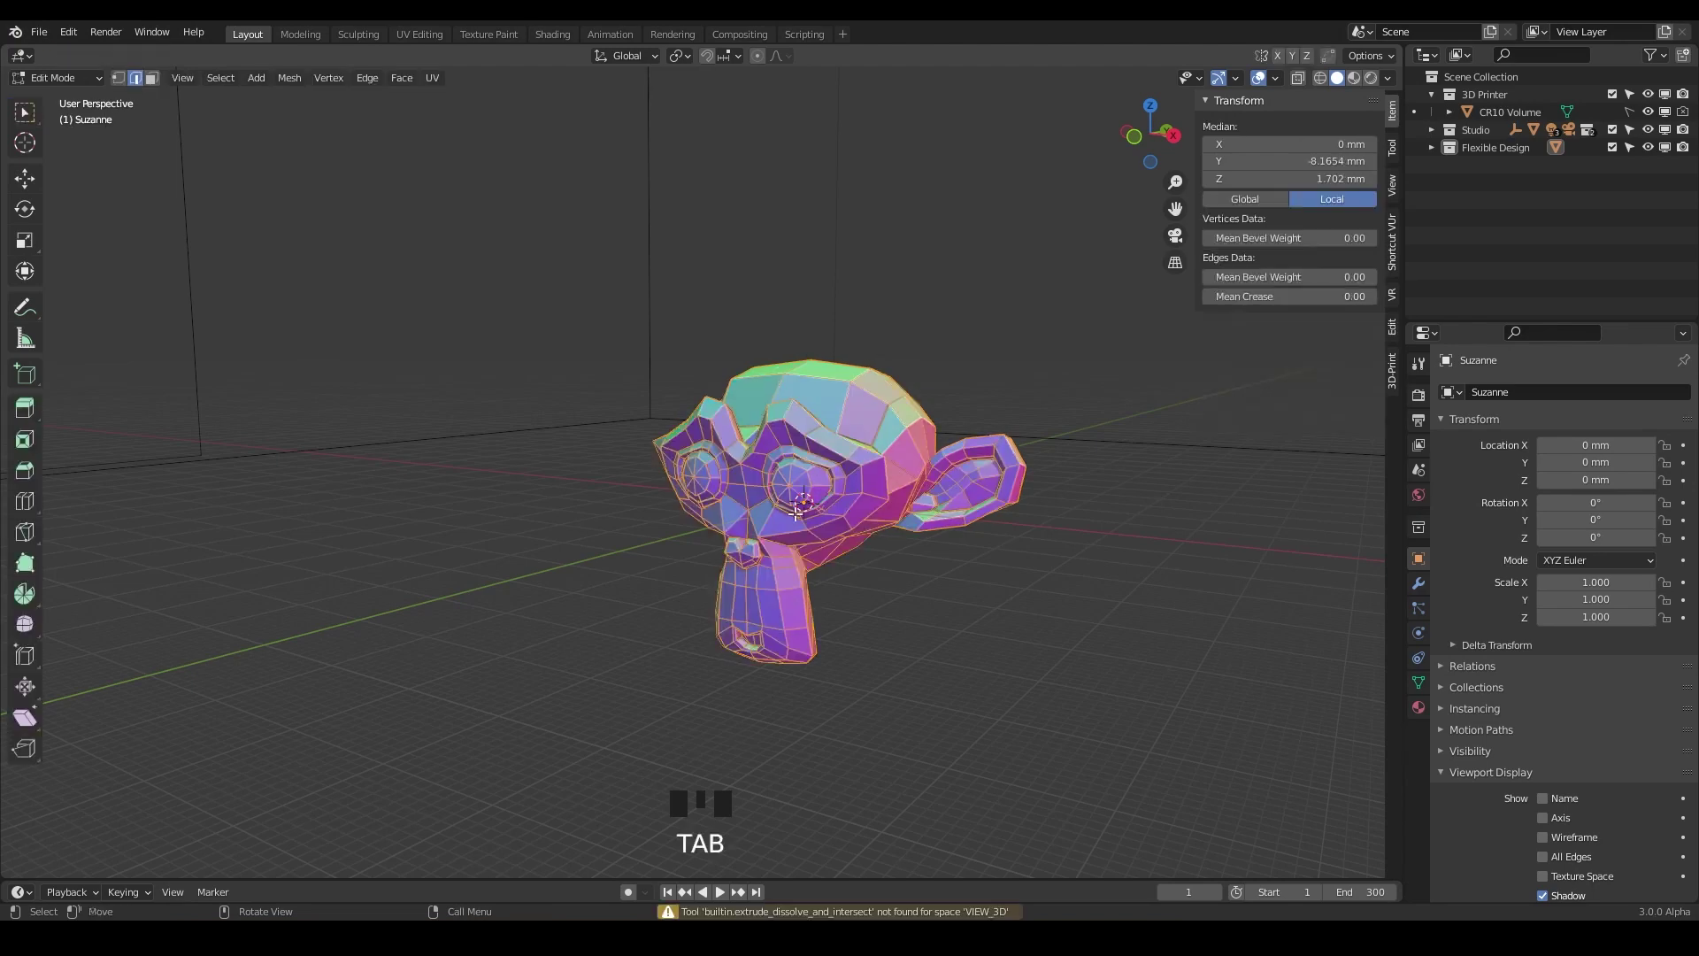
{"action": "left_click", "coordinate": [795, 485]}
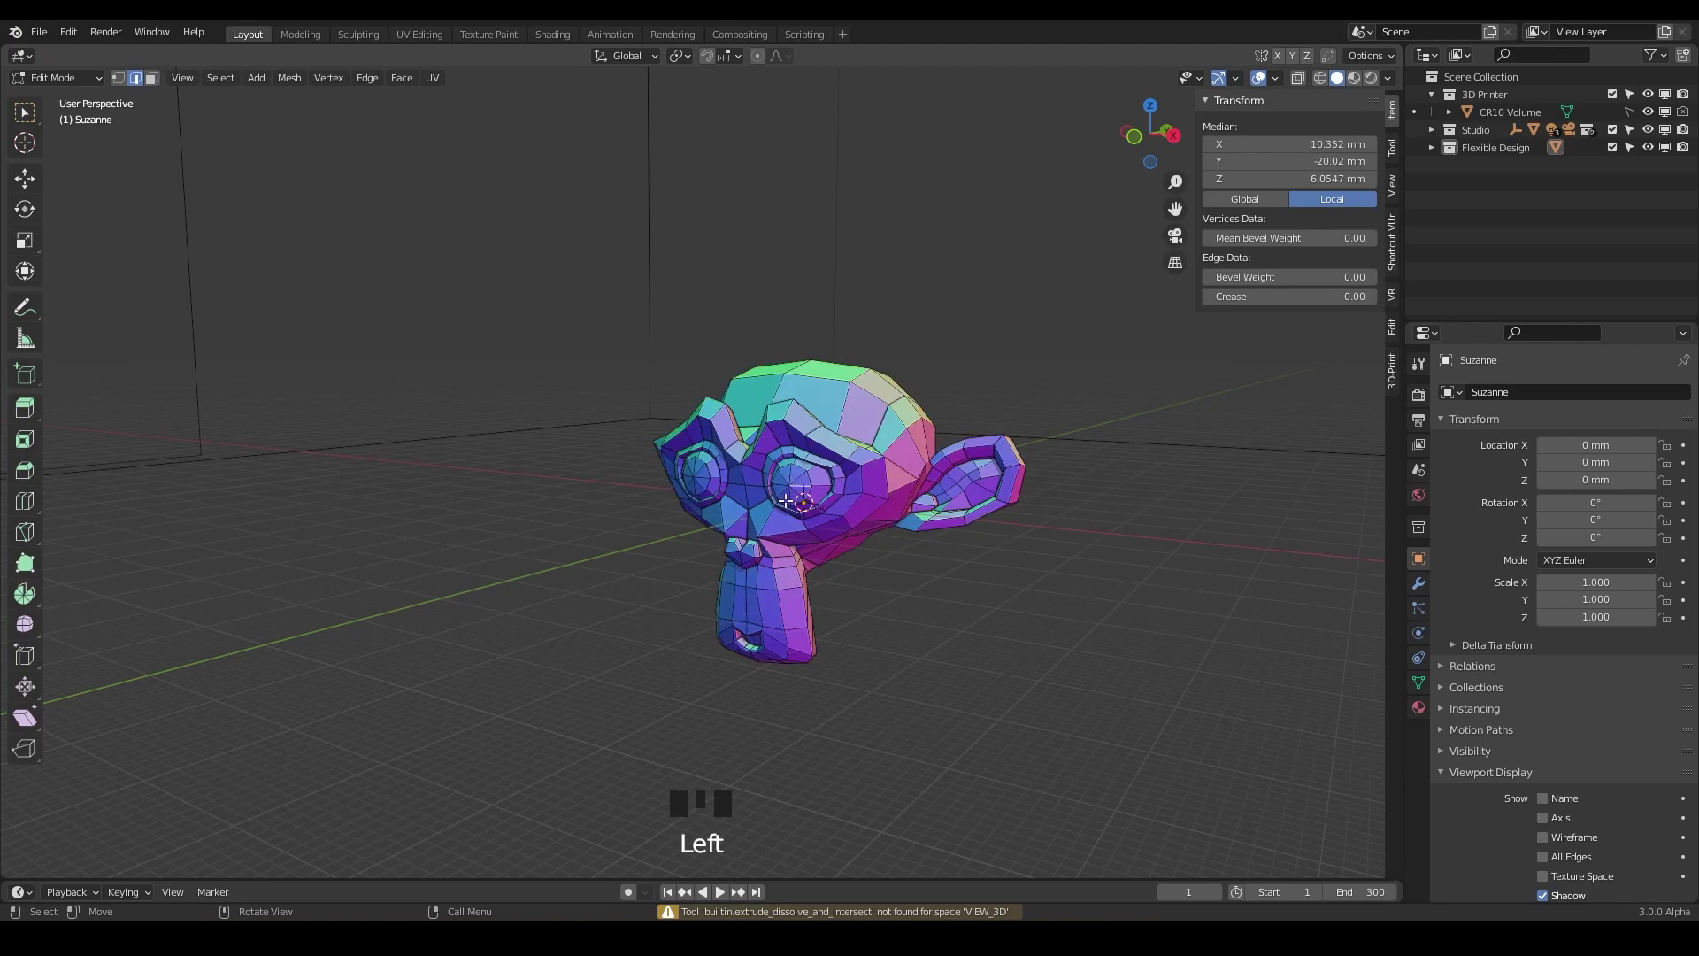
{"action": "key", "text": "l"}
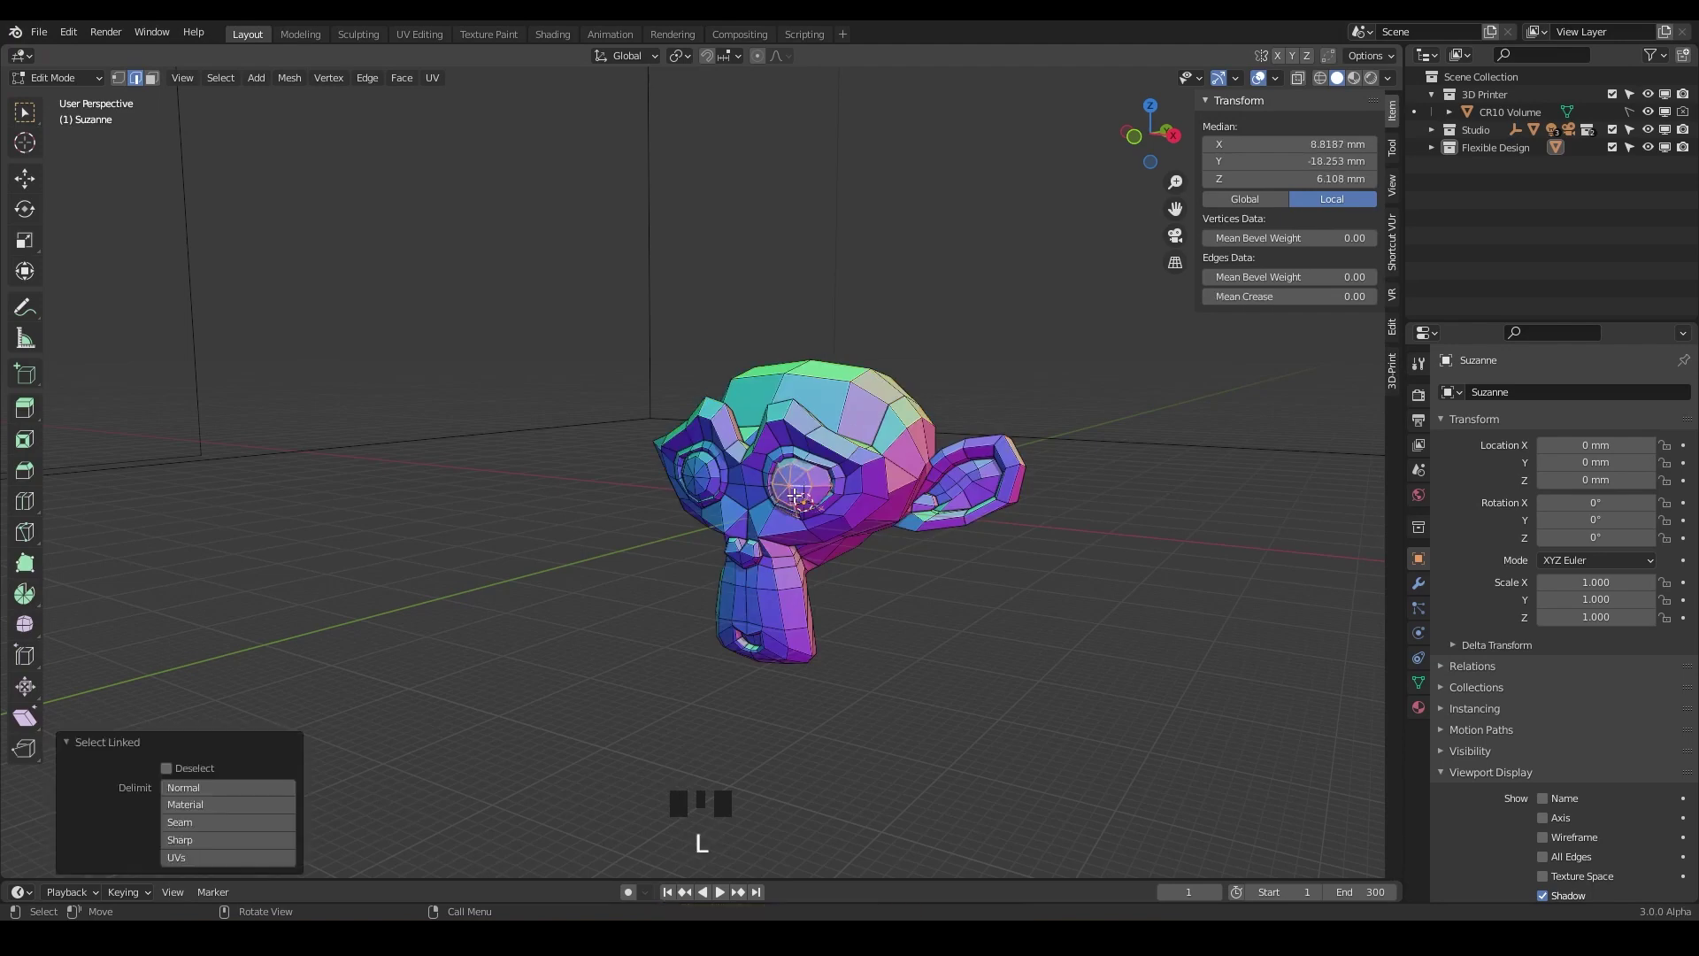
{"action": "key", "text": "l"}
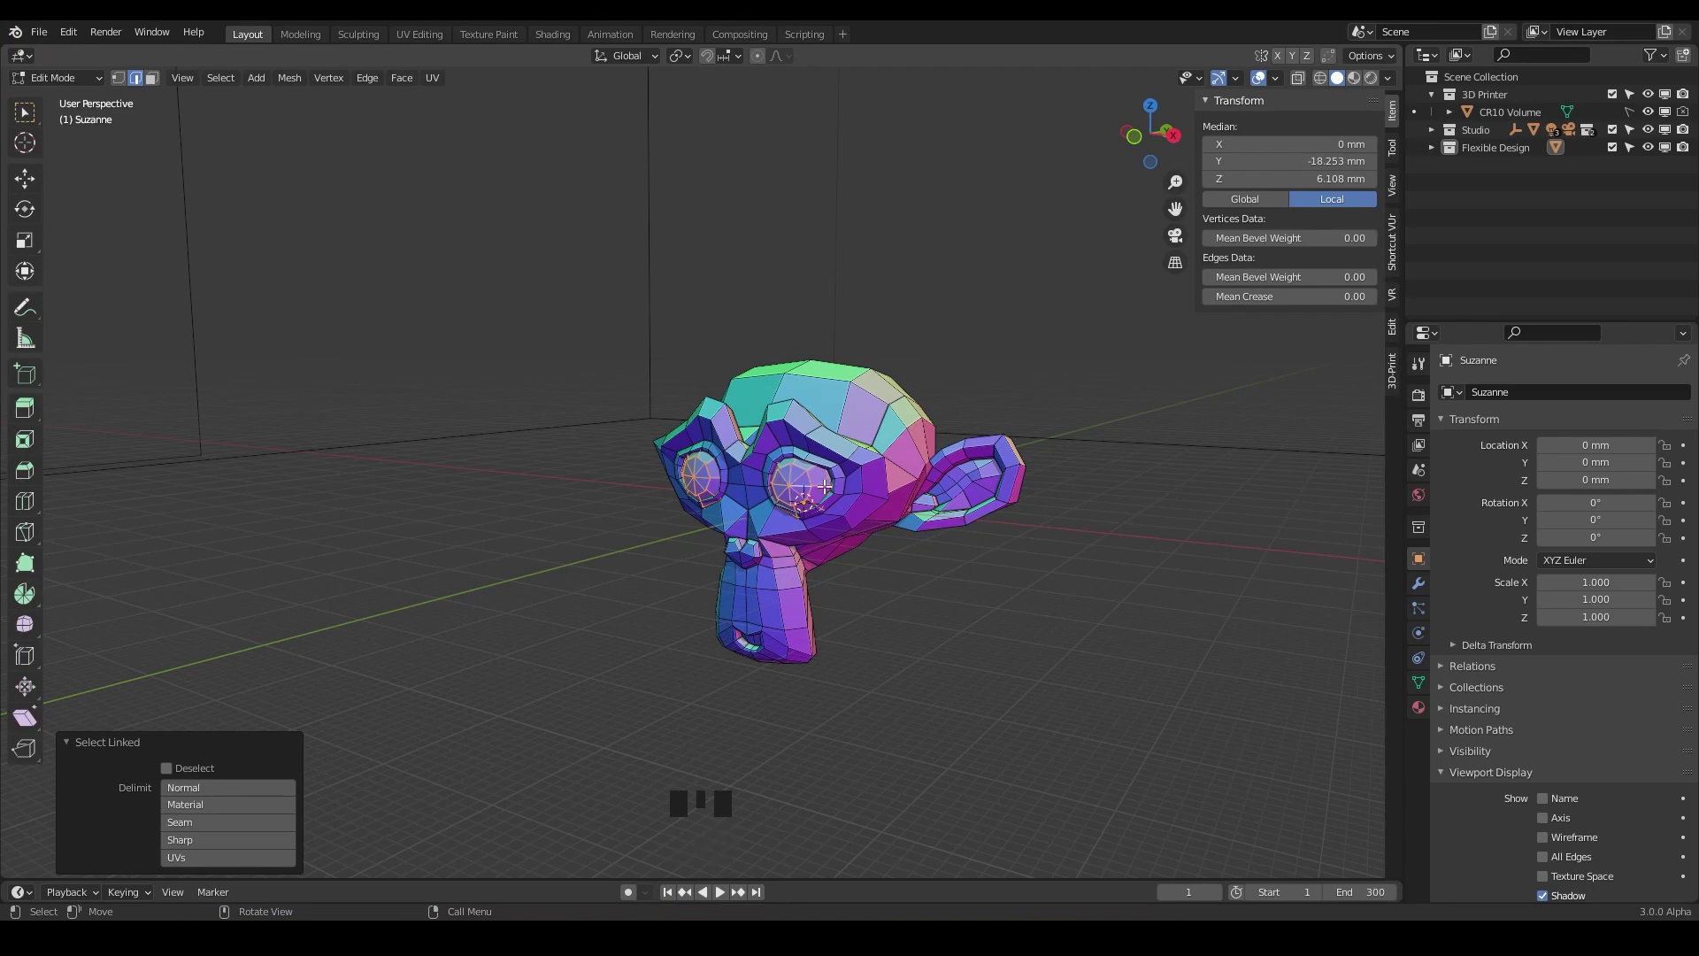
{"action": "key", "text": "h"}
{"action": "middle_click_drag", "start_coordinate": [847, 497], "coordinate": [807, 399]}
{"action": "key", "text": "alt+h"}
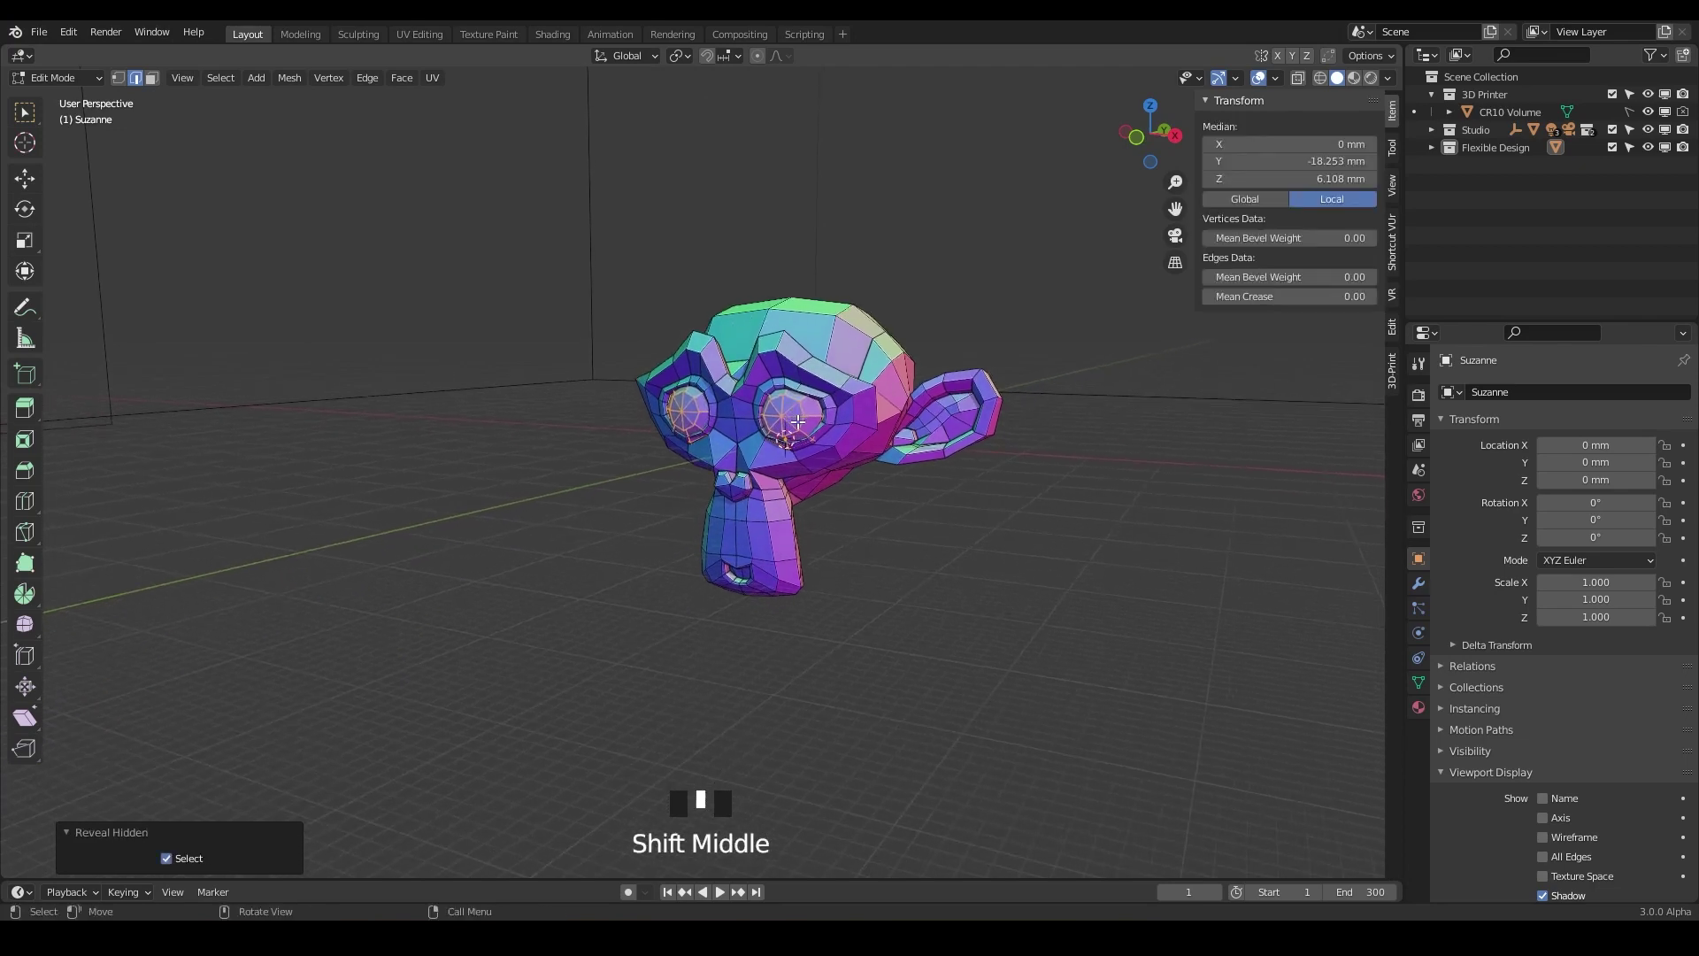
{"action": "scroll", "coordinate": [807, 398], "scroll_direction": "up", "scroll_amount": 3}
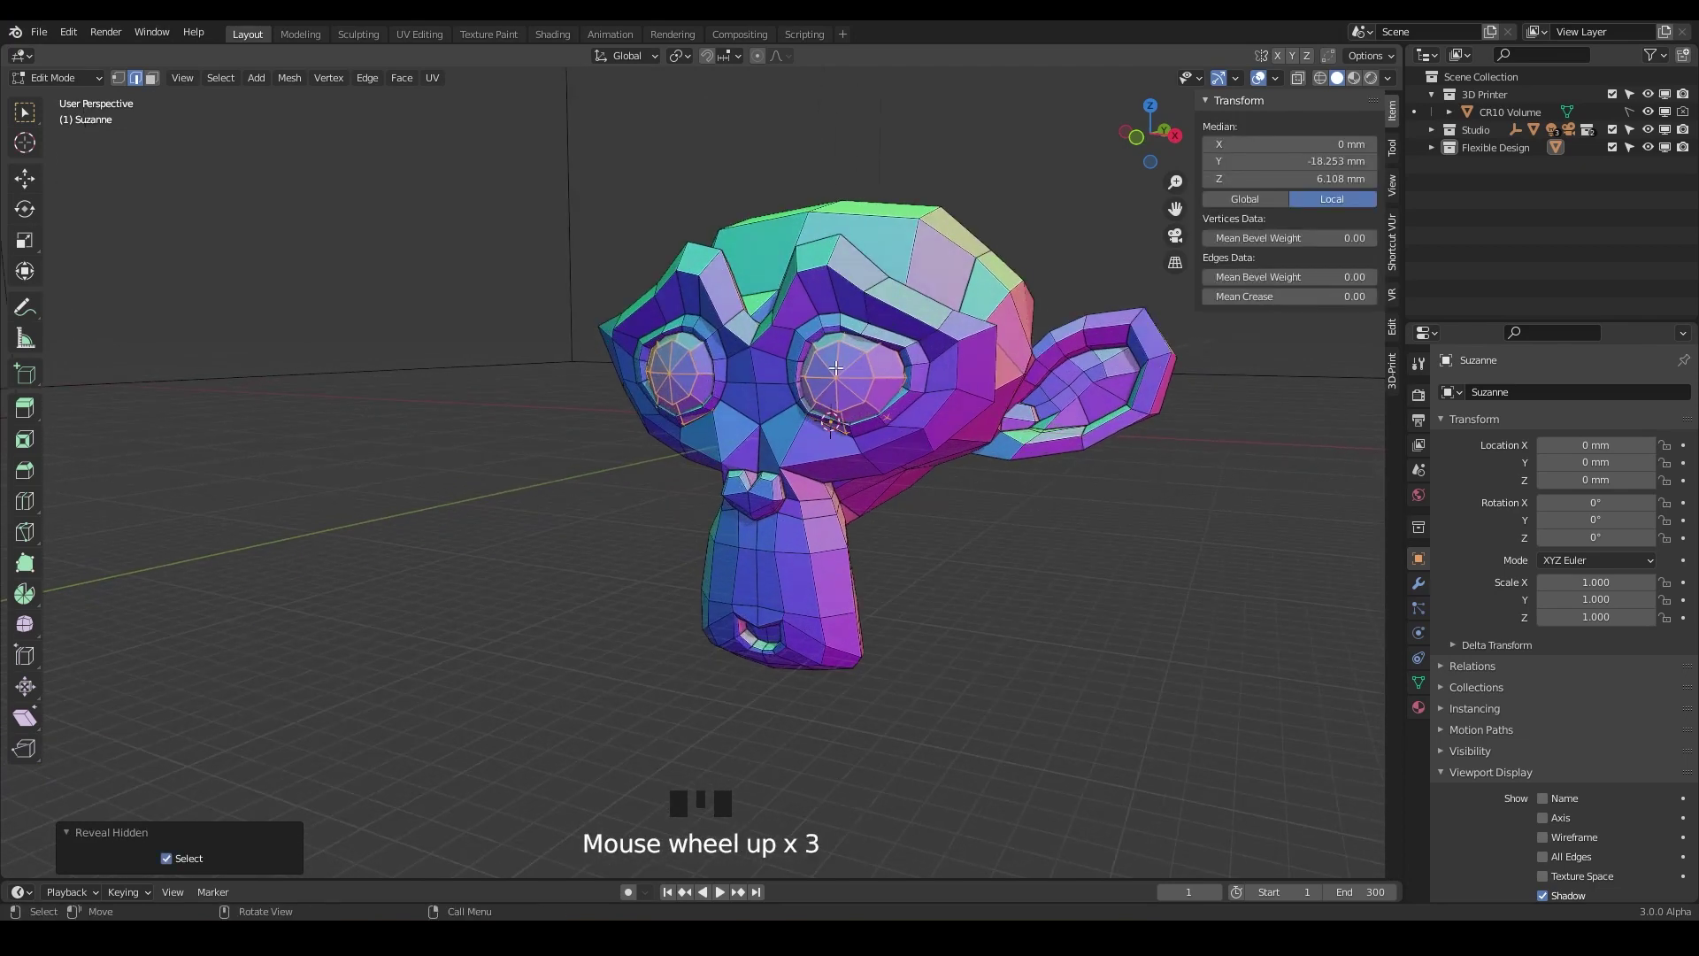
{"action": "key", "text": "p"}
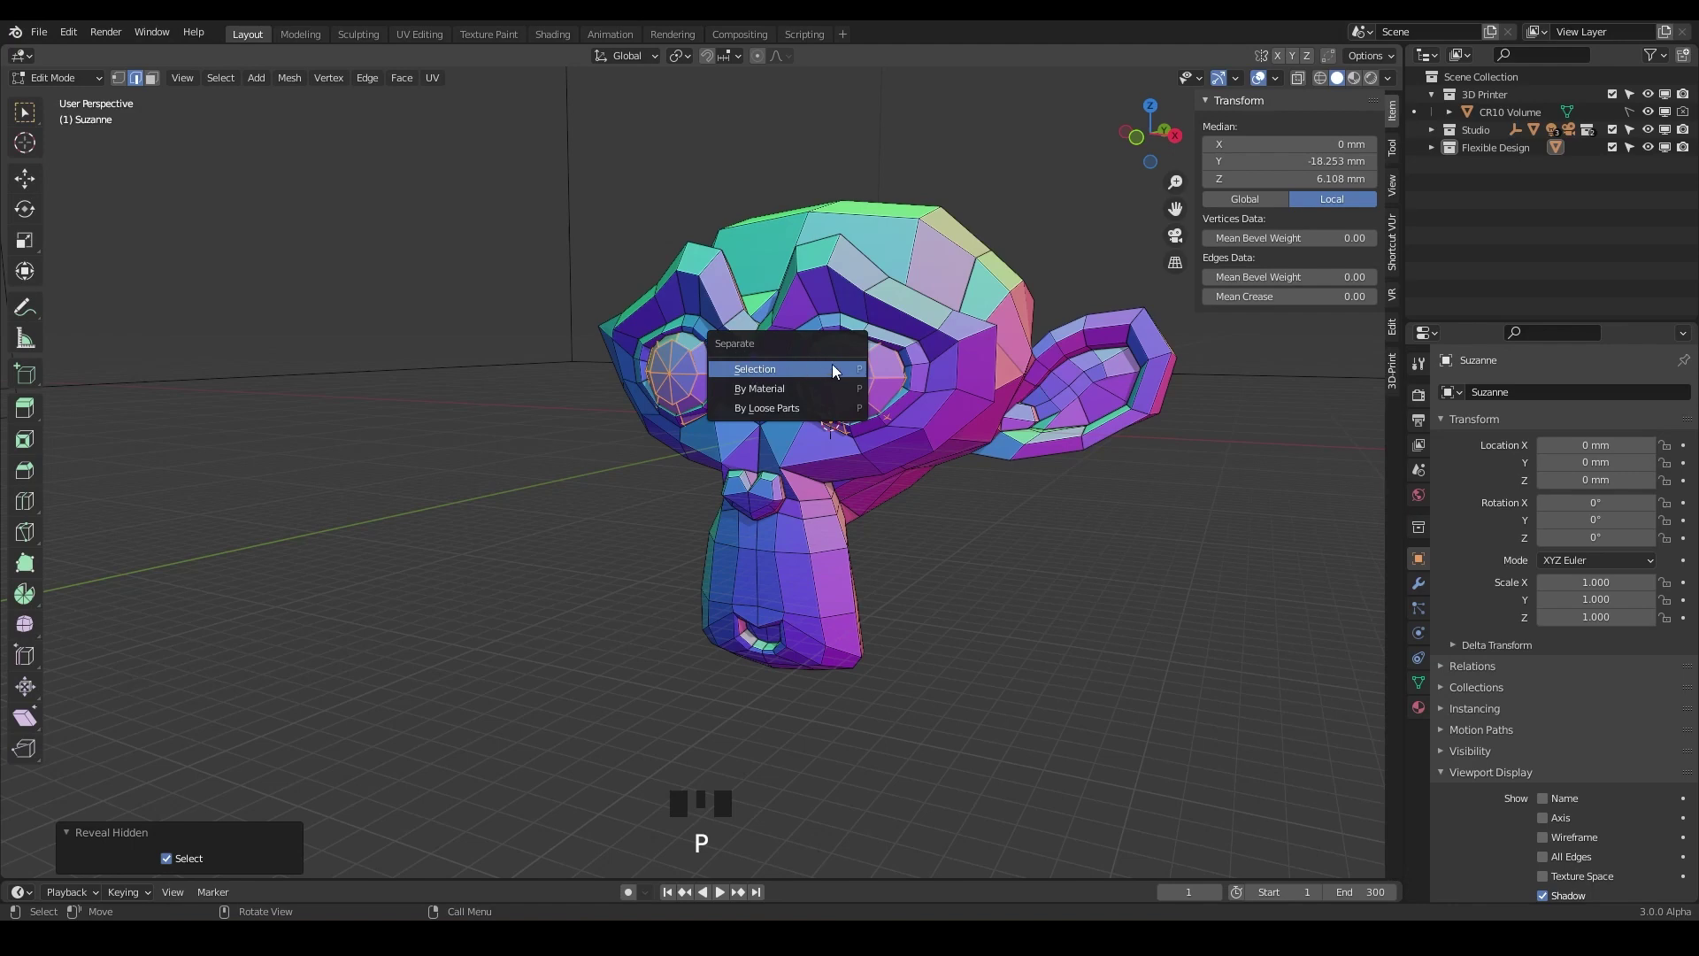
{"action": "left_click", "coordinate": [755, 369]}
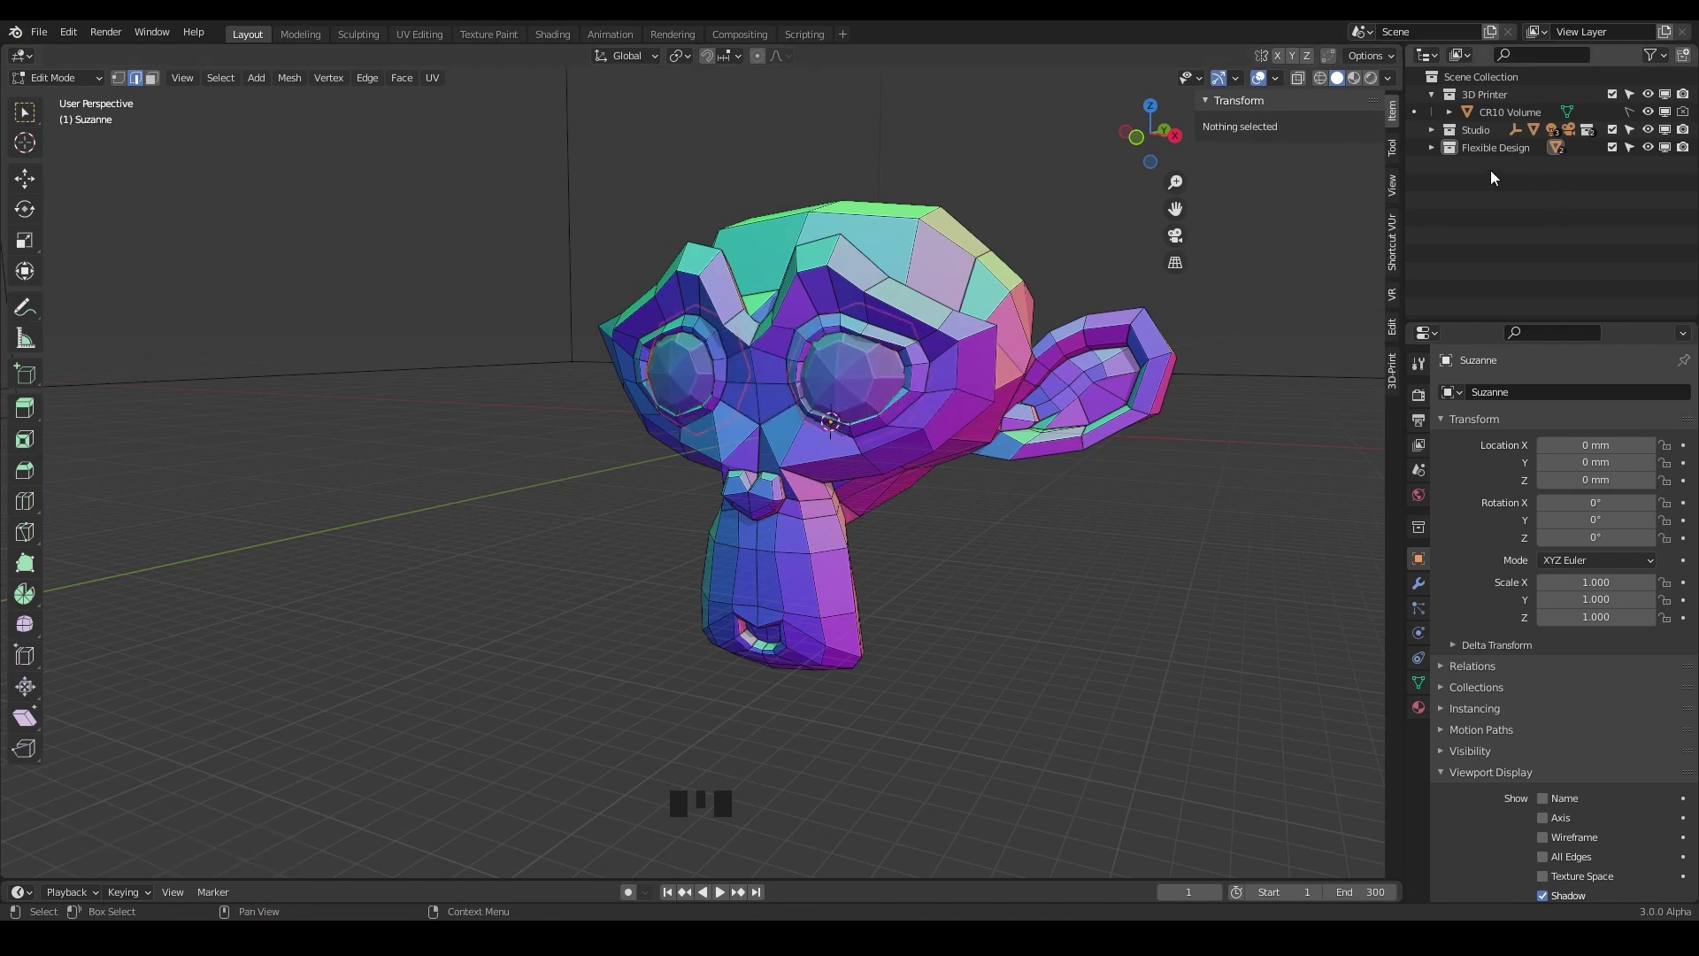
Rename Suzanne.001 to 'Eyes' in the Outliner, then reselect Suzanne
{"action": "left_click", "coordinate": [1429, 146]}
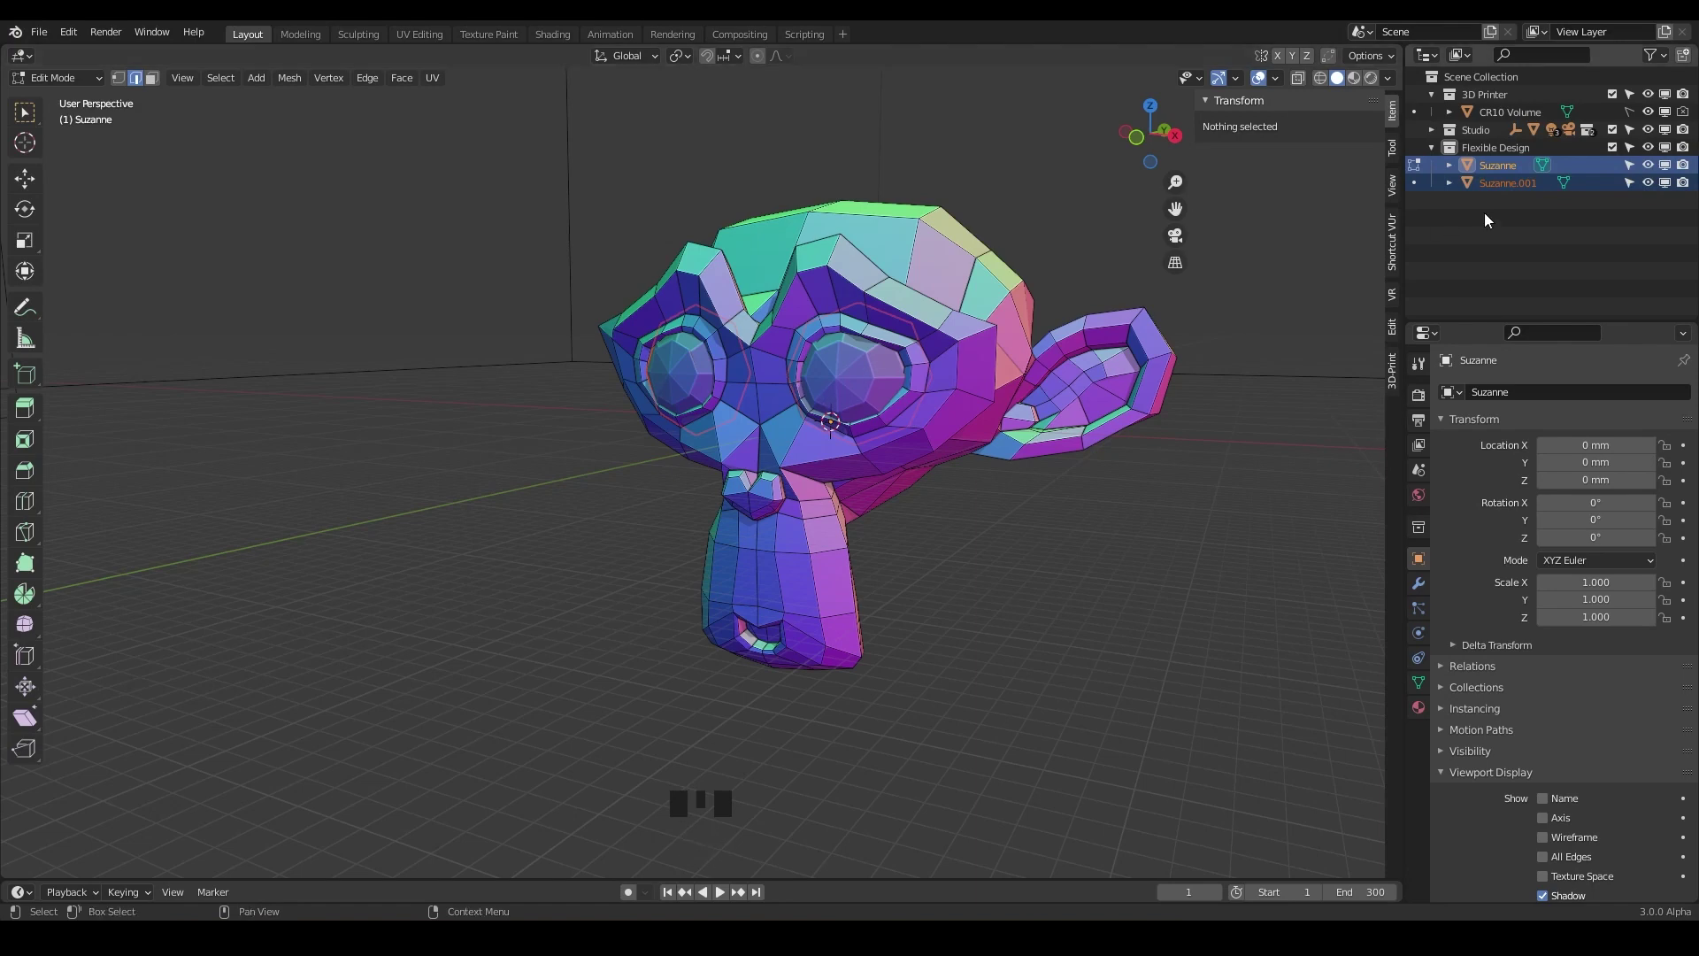
{"action": "left_click", "coordinate": [1504, 183]}
{"action": "double_click", "coordinate": [1507, 183]}
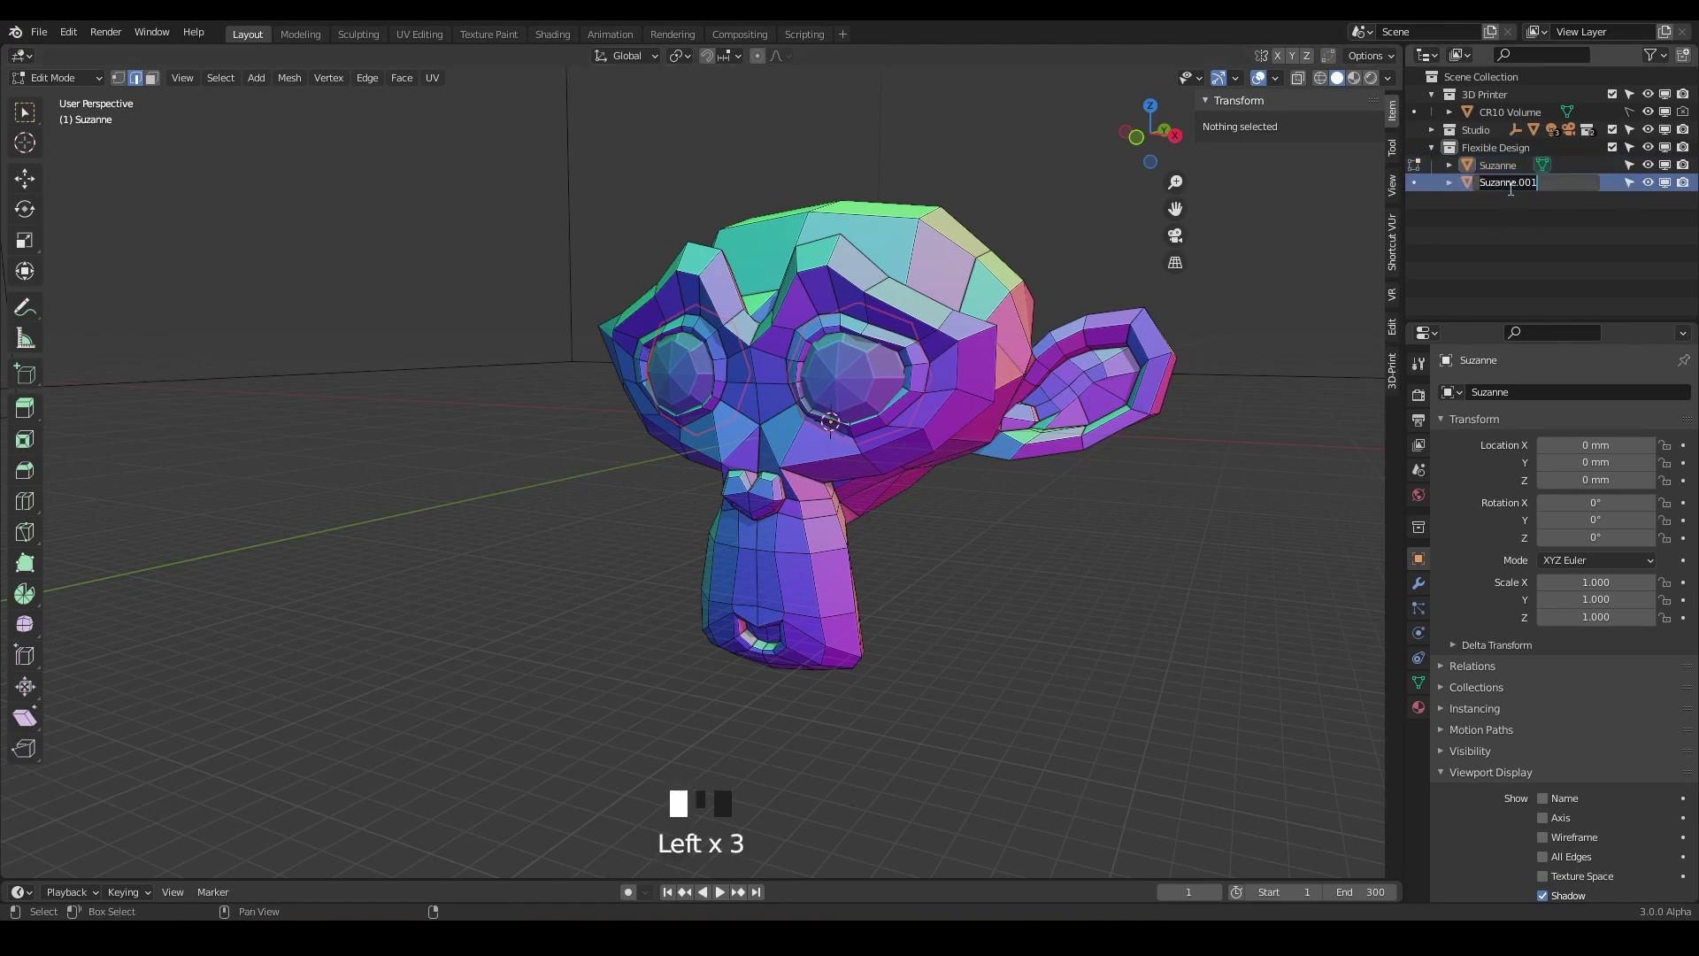
{"action": "type", "text": "Eyes"}
{"action": "key", "text": "Return"}
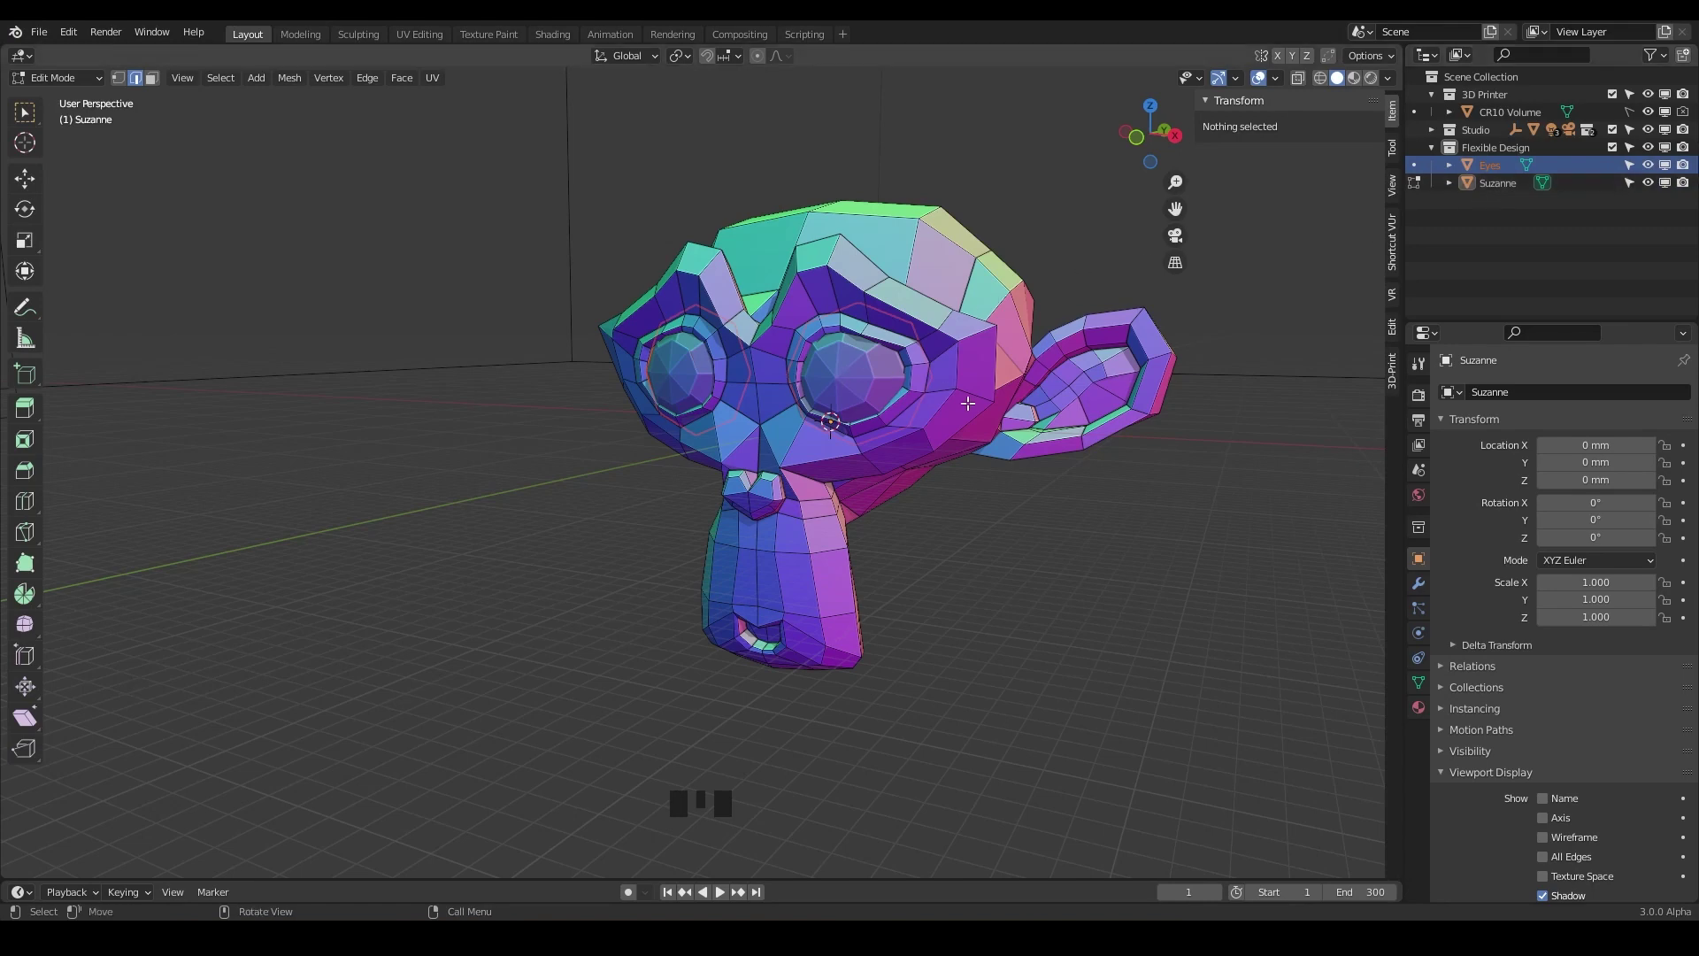
{"action": "middle_click_drag", "start_coordinate": [968, 403], "coordinate": [929, 403], "text": "shift"}
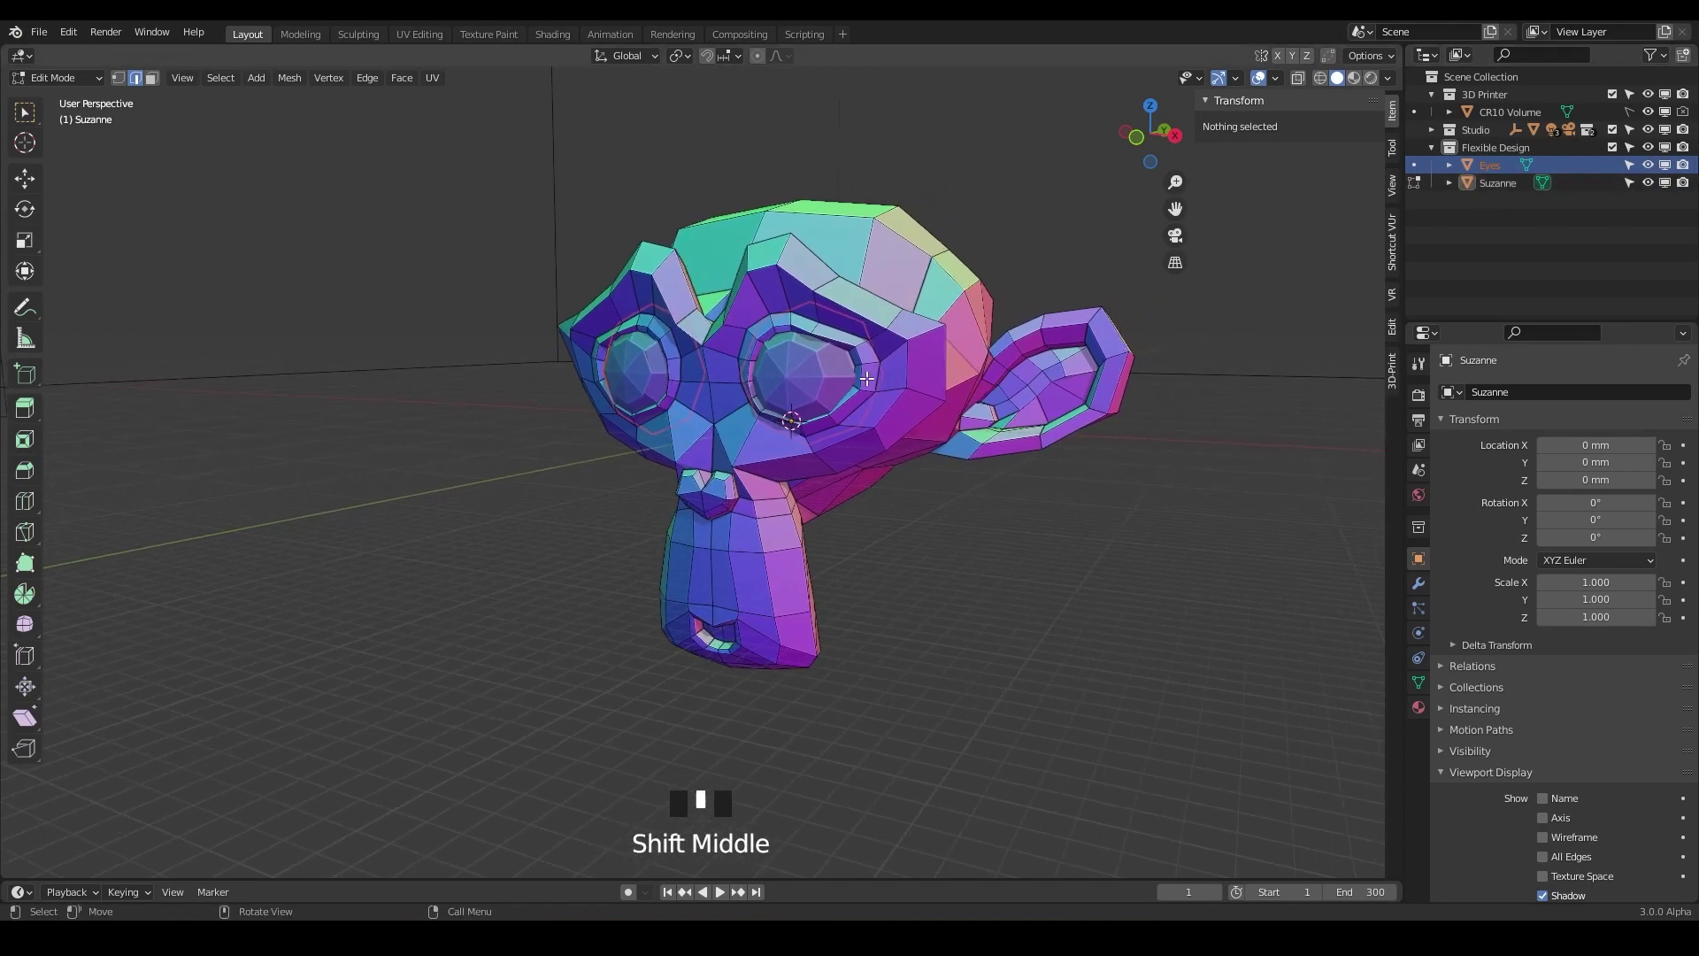
{"action": "left_click", "coordinate": [1484, 183]}
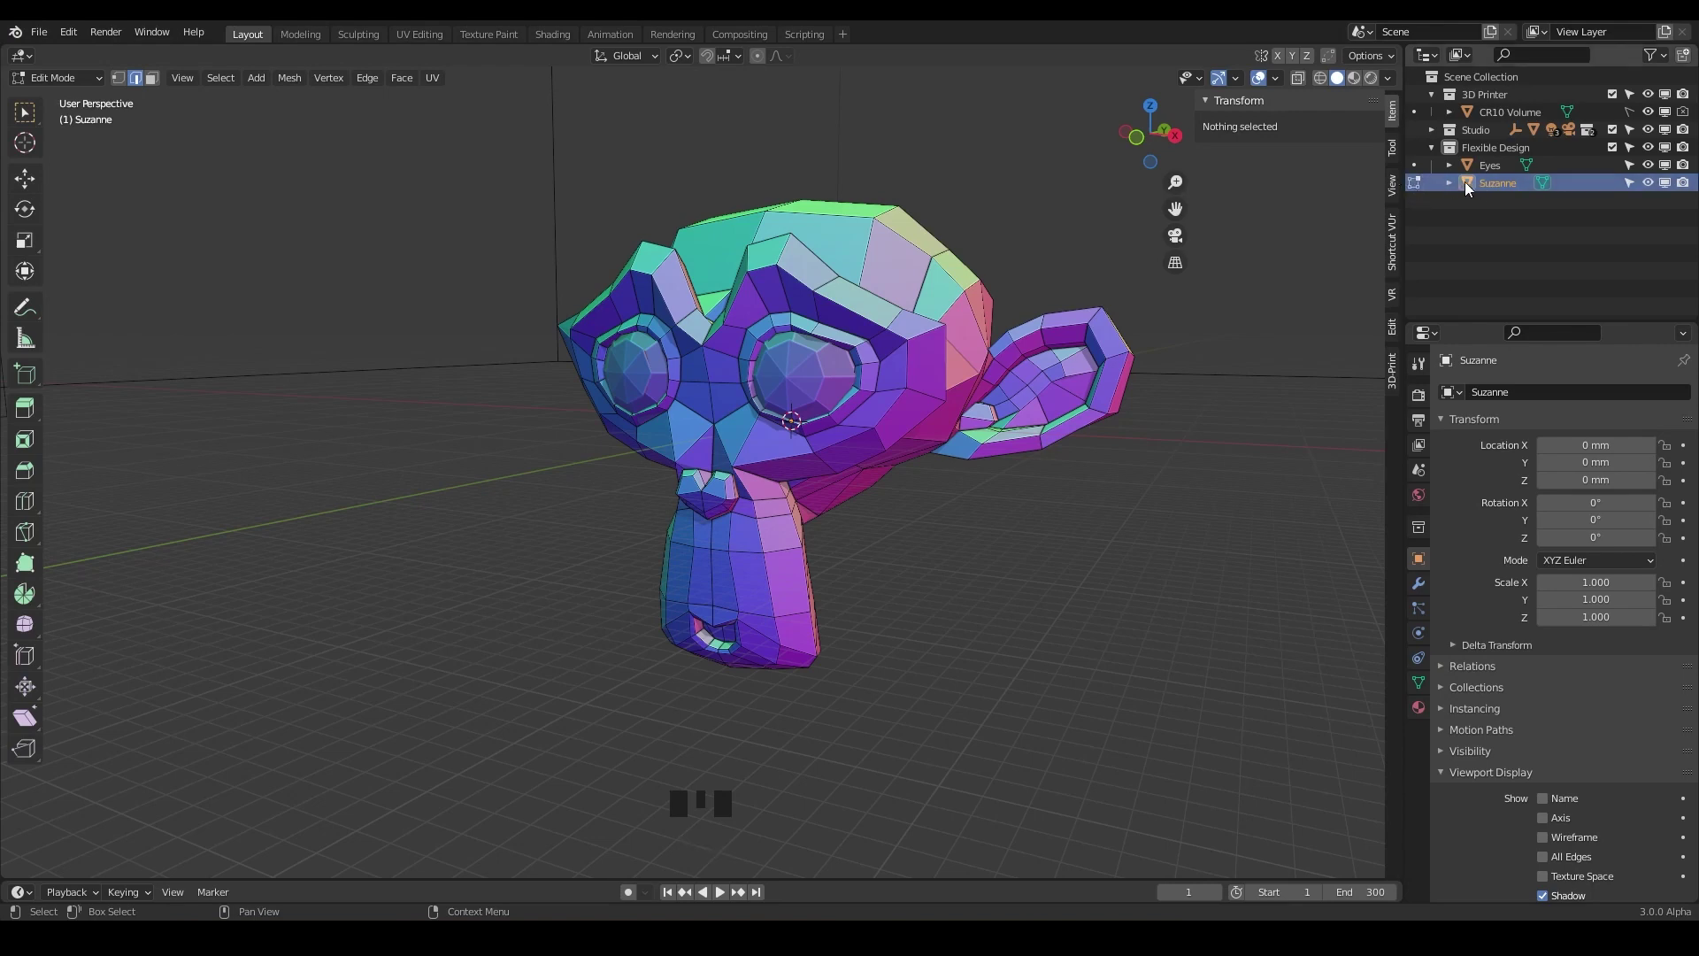
Hide Eyes and run 3D-Print Make Manifold on Suzanne, adding 2 faces to close the eye openings
{"action": "left_click", "coordinate": [892, 301]}
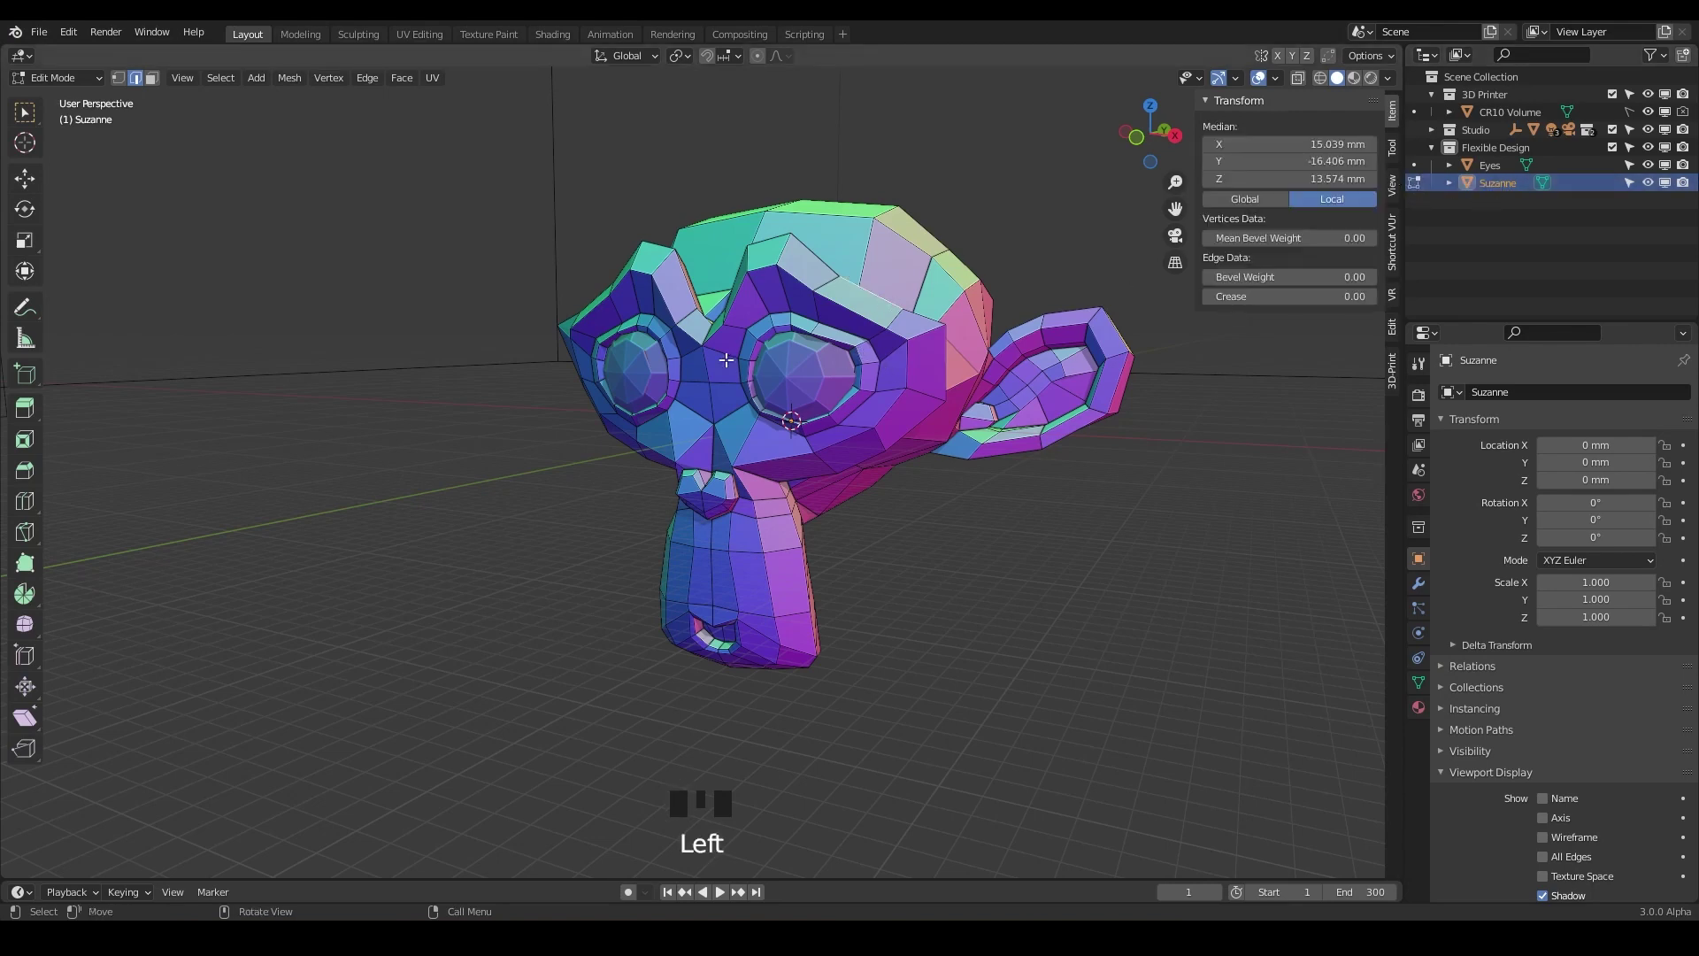
{"action": "left_click", "coordinate": [1648, 164]}
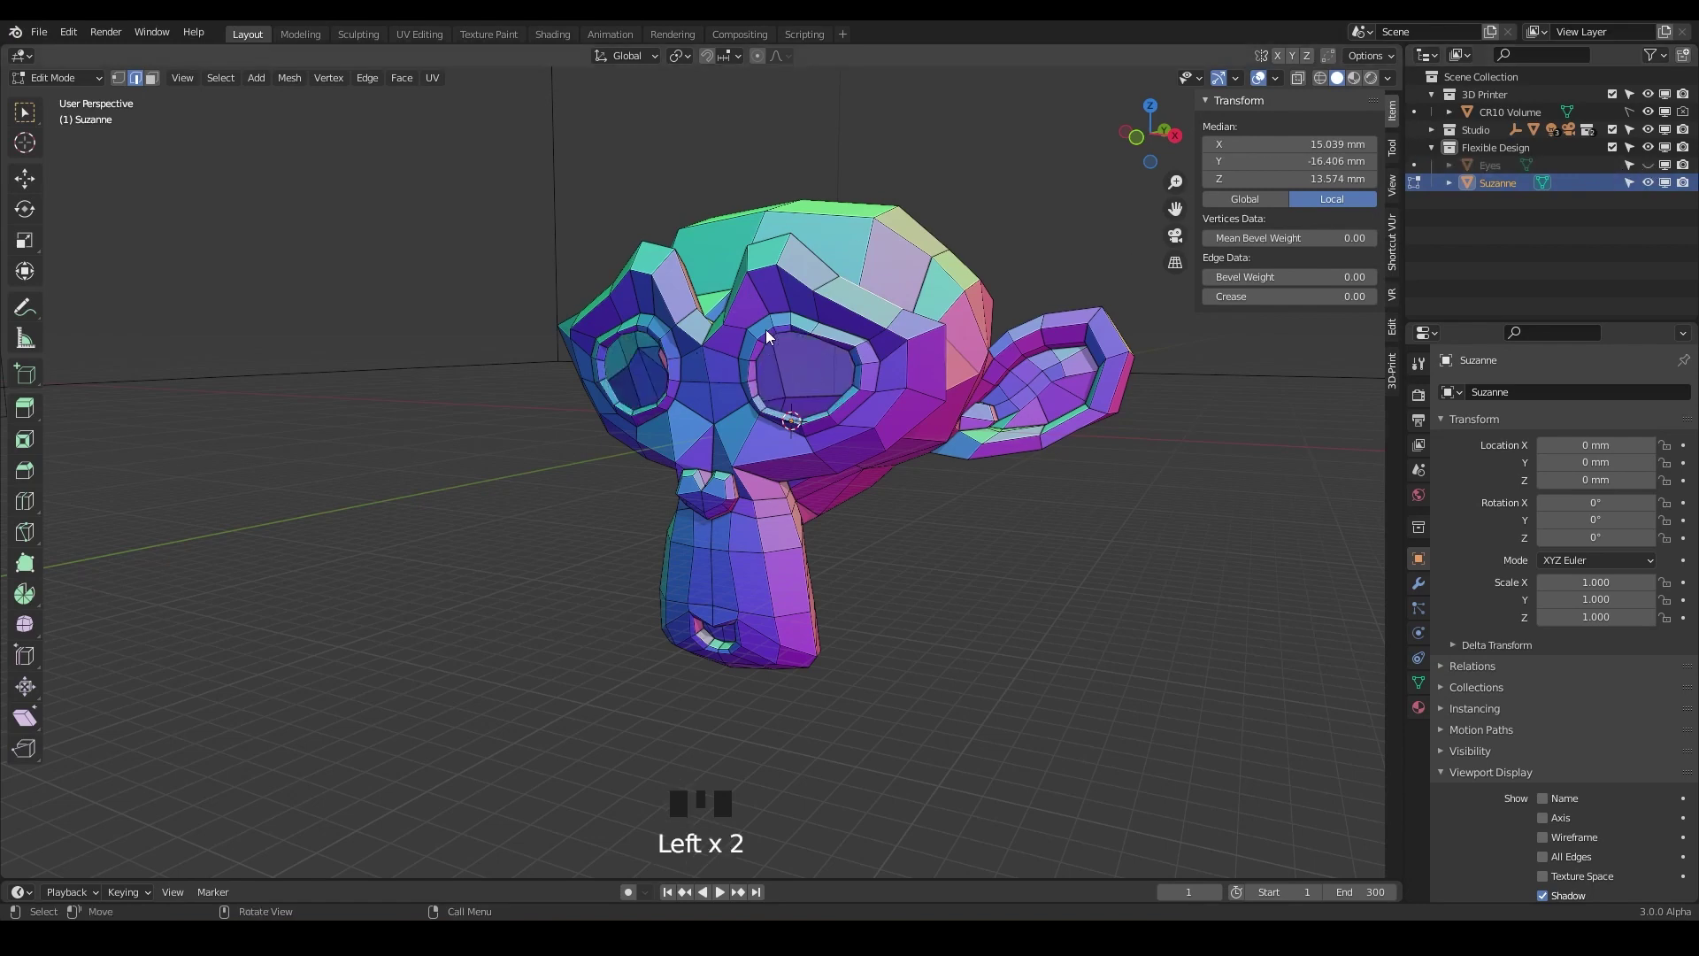
{"action": "left_click", "coordinate": [1391, 379]}
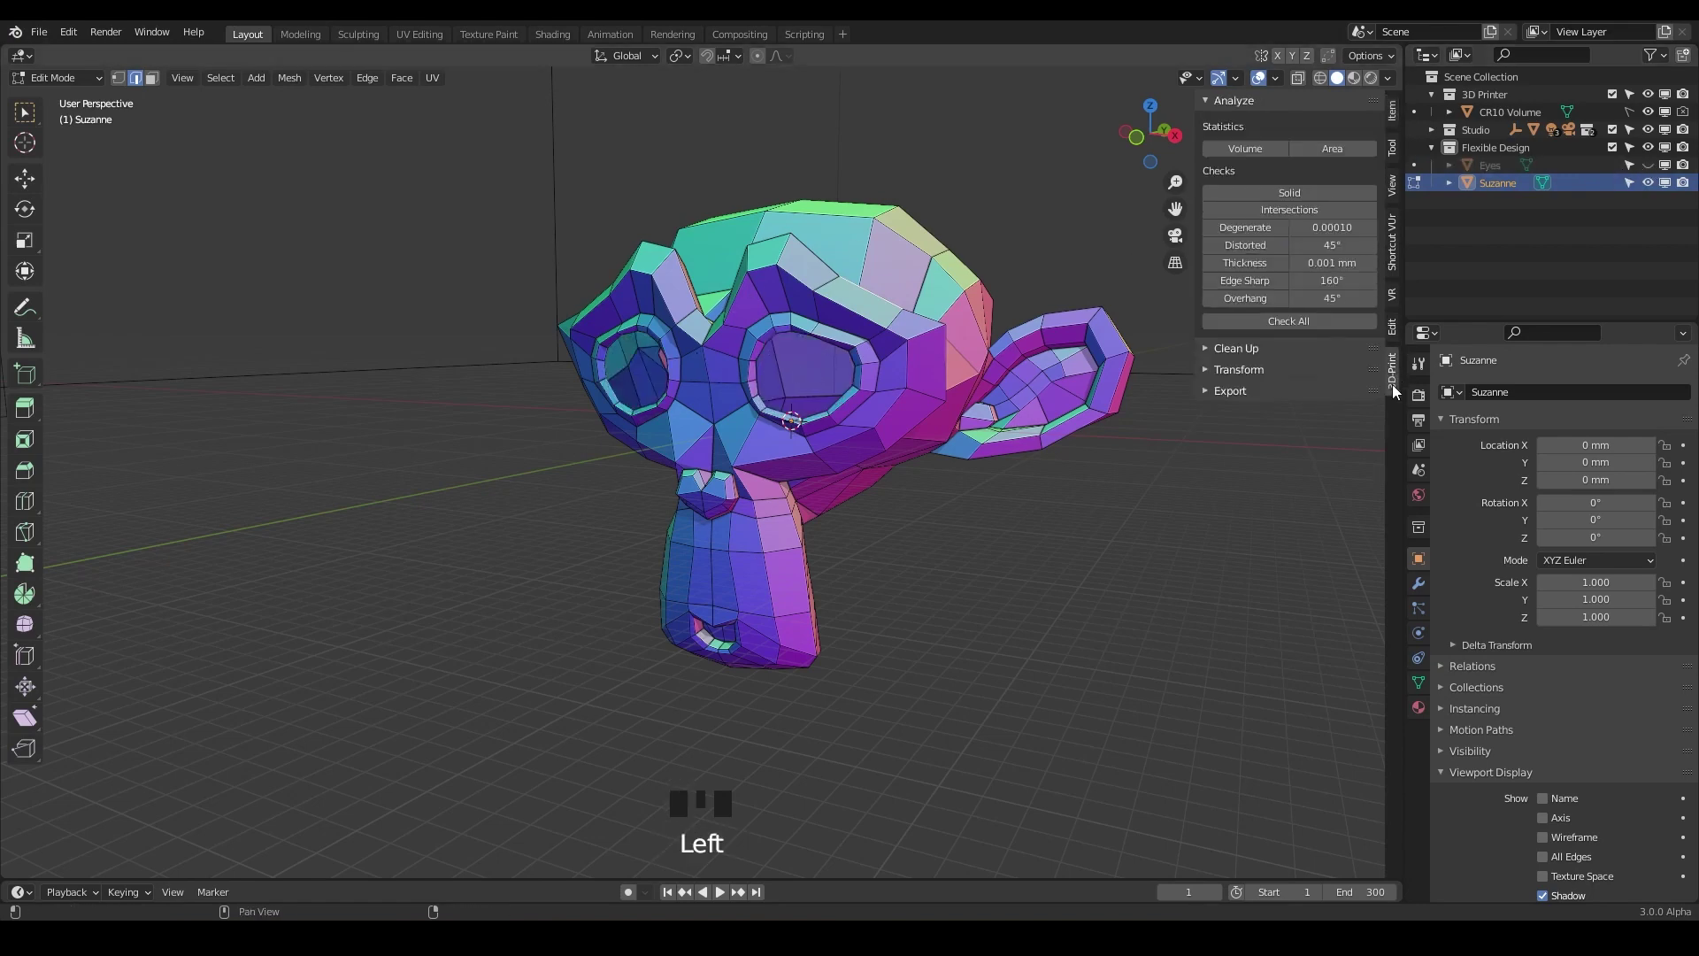
{"action": "left_click", "coordinate": [1209, 347]}
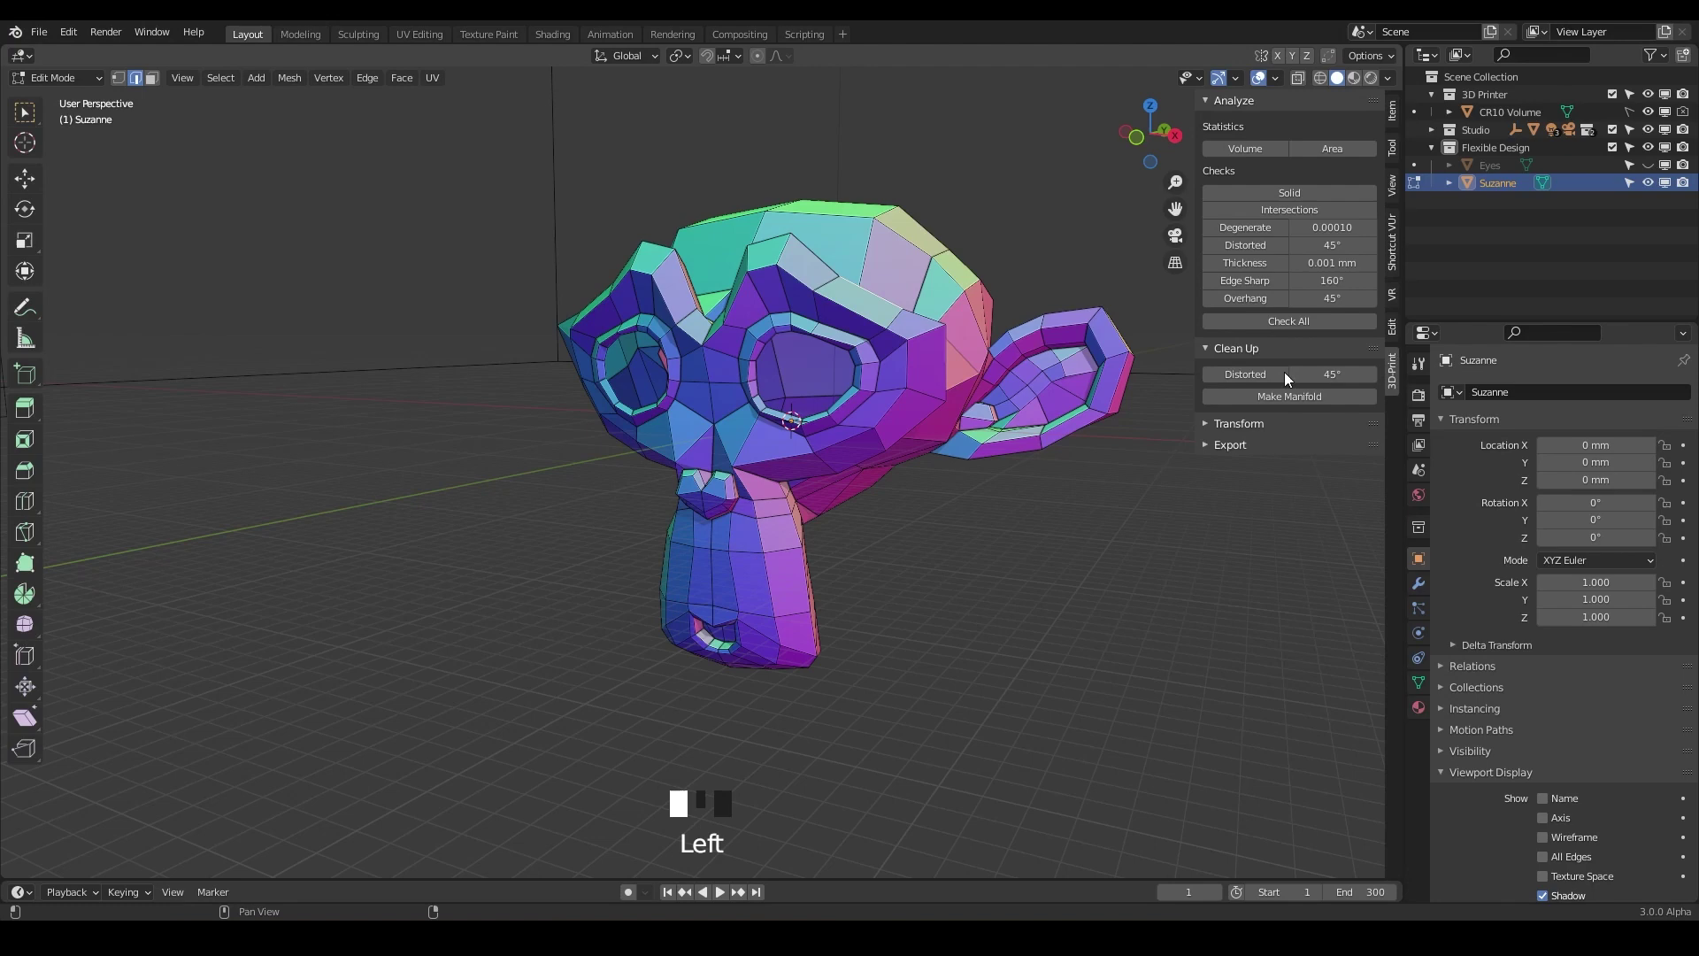
{"action": "left_click", "coordinate": [1275, 395]}
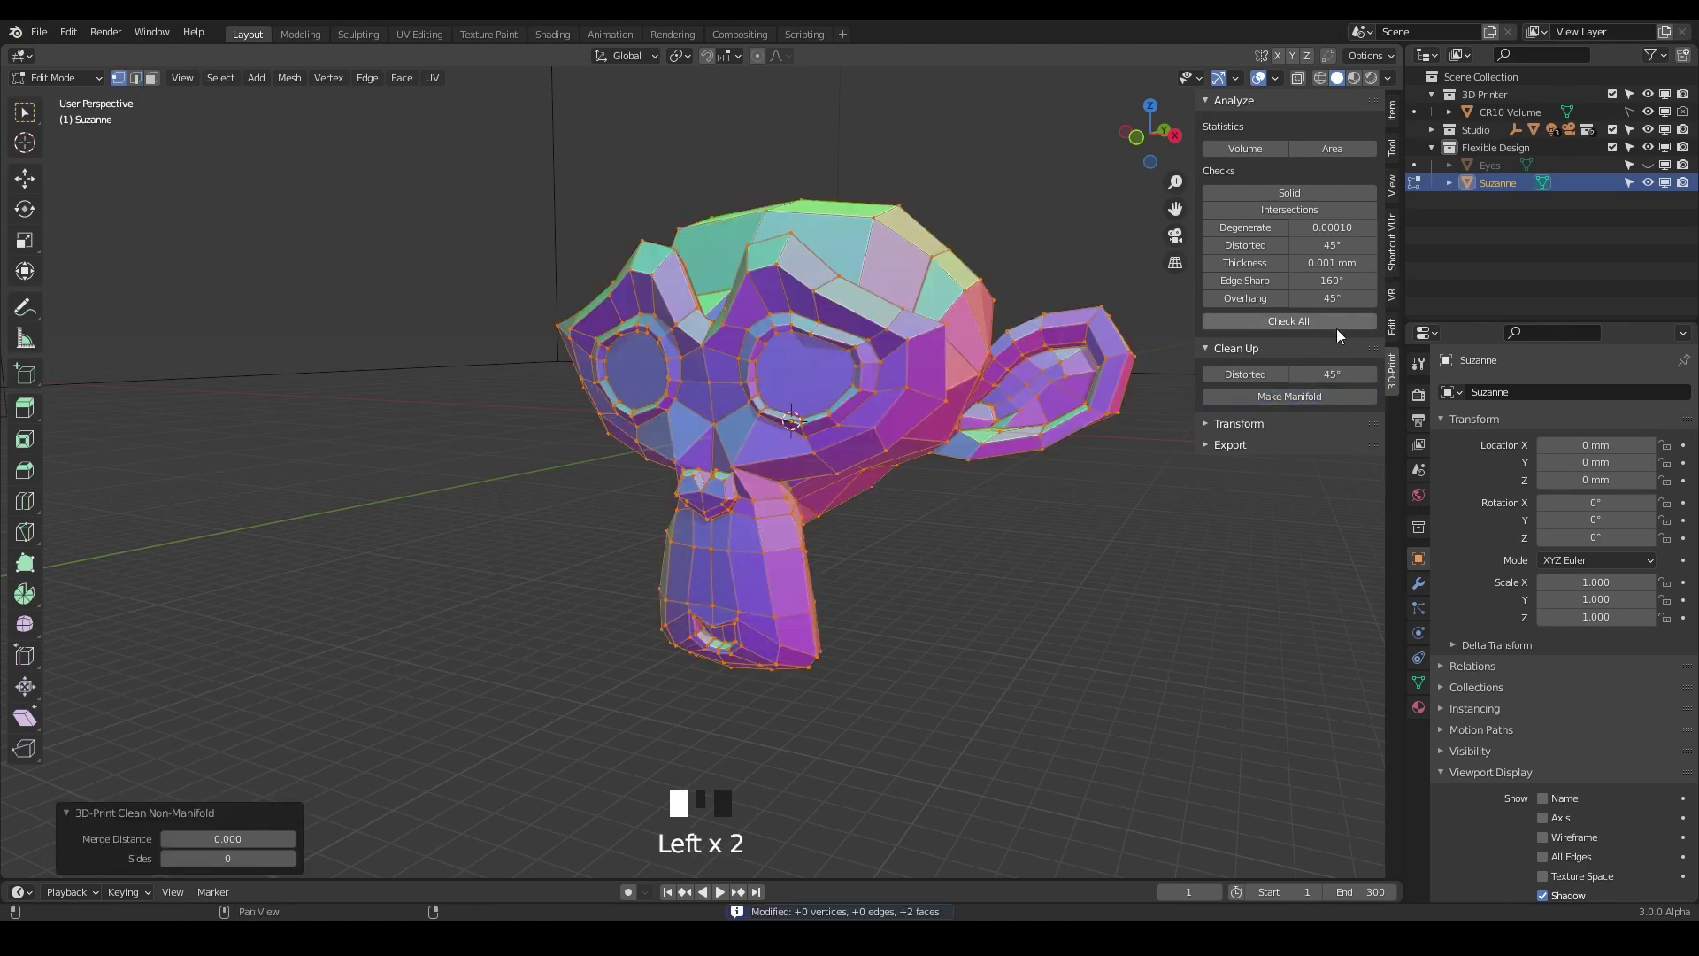
{"action": "middle_click_drag", "start_coordinate": [772, 425], "coordinate": [834, 387]}
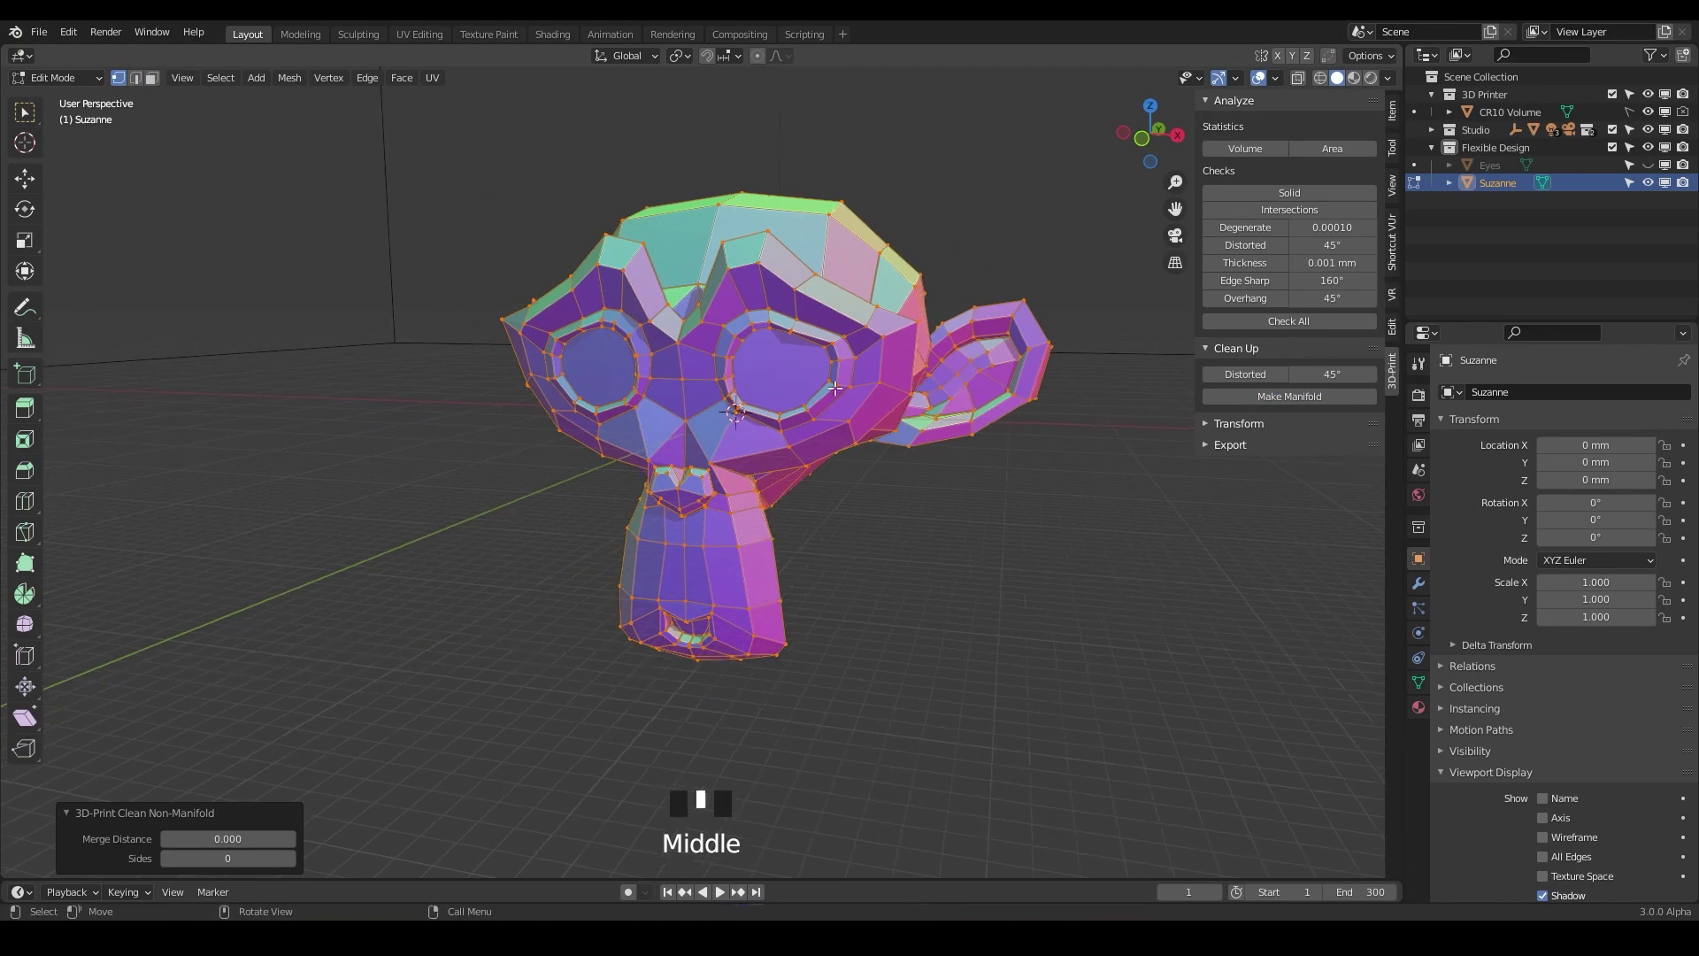
Run the 3D-Print checks on Suzanne, triangulate the distorted faces, and recheck
{"action": "left_click", "coordinate": [1288, 321]}
{"action": "left_click", "coordinate": [1277, 464]}
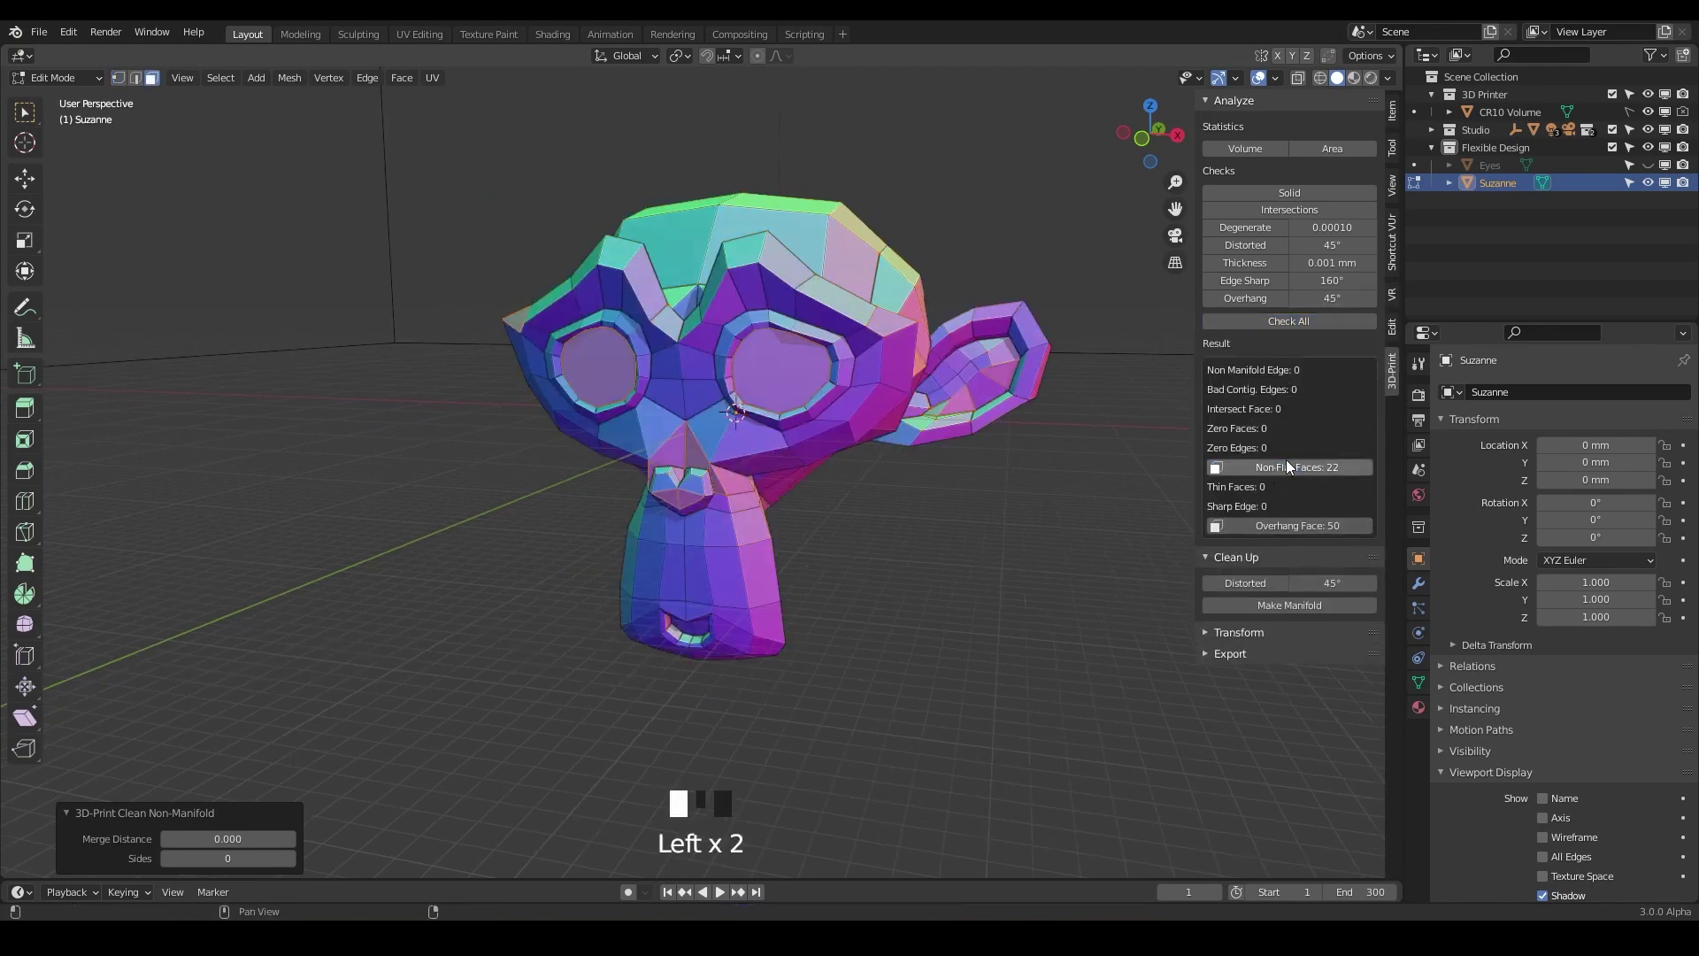
{"action": "middle_click_drag", "start_coordinate": [1062, 442], "coordinate": [903, 480]}
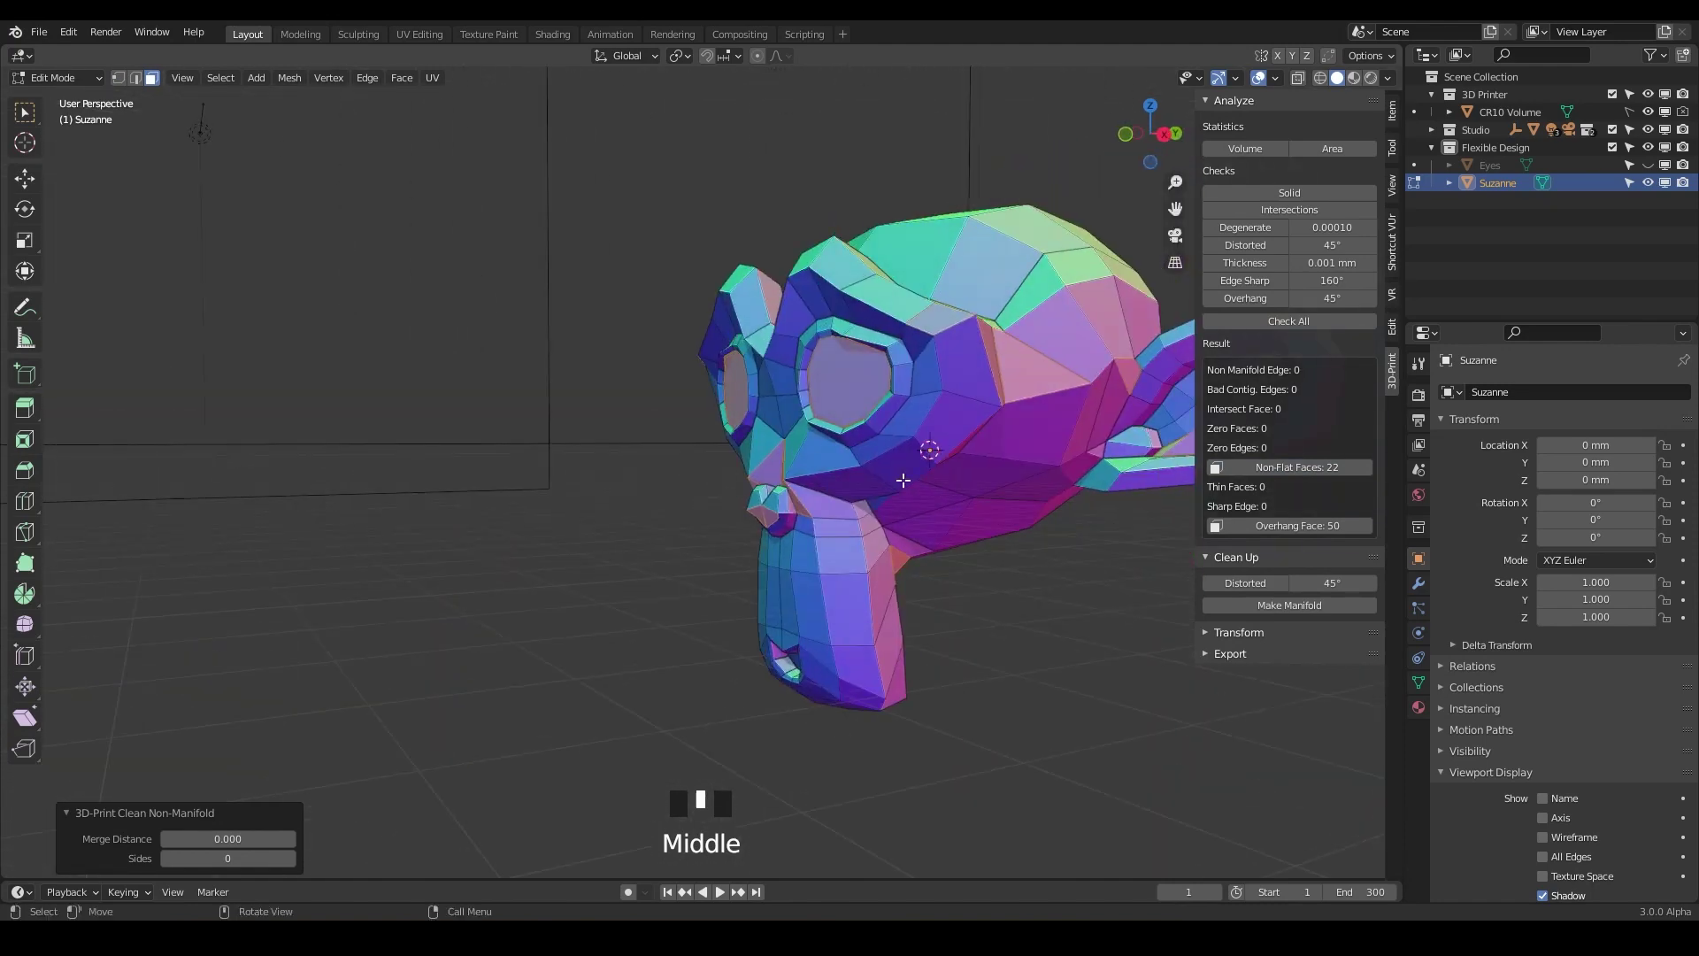
{"action": "left_click", "coordinate": [1236, 584]}
{"action": "middle_click_drag", "start_coordinate": [797, 440], "coordinate": [998, 401]}
{"action": "left_click", "coordinate": [1274, 320]}
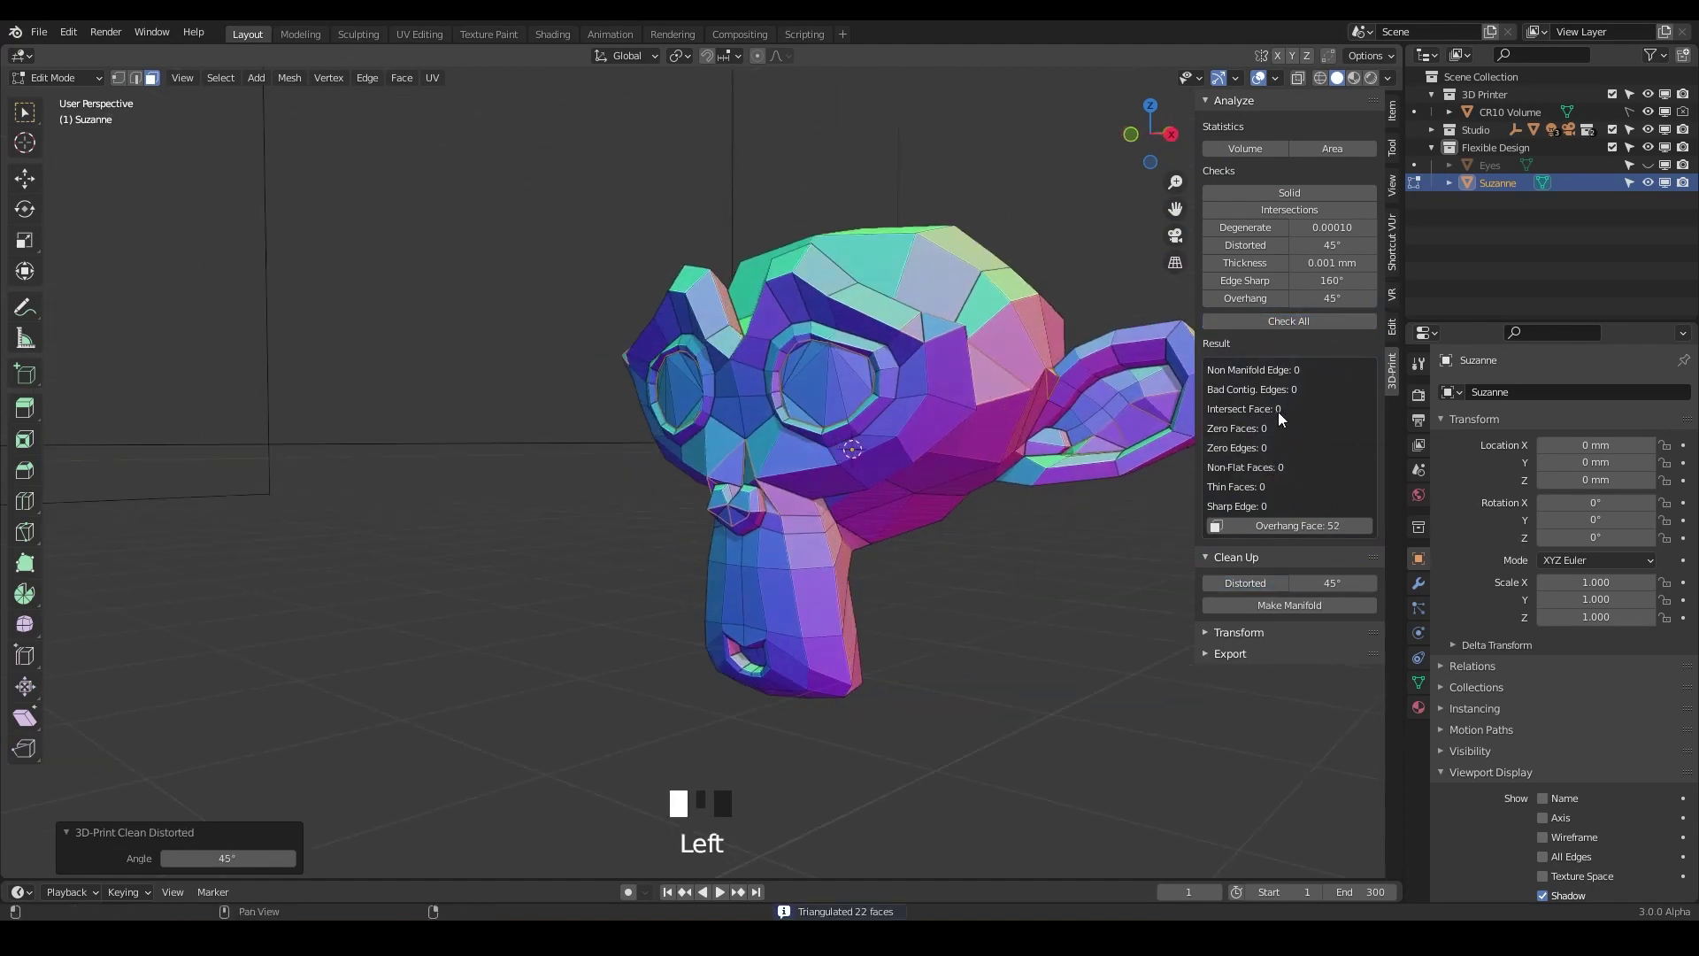
{"action": "mouse_move", "coordinate": [818, 398]}
{"action": "middle_mouse_down", "text": "shift"}
{"action": "mouse_move", "coordinate": [790, 364]}
{"action": "mouse_move", "coordinate": [779, 379]}
{"action": "mouse_move", "coordinate": [837, 412]}
{"action": "middle_mouse_up", "text": "shift"}
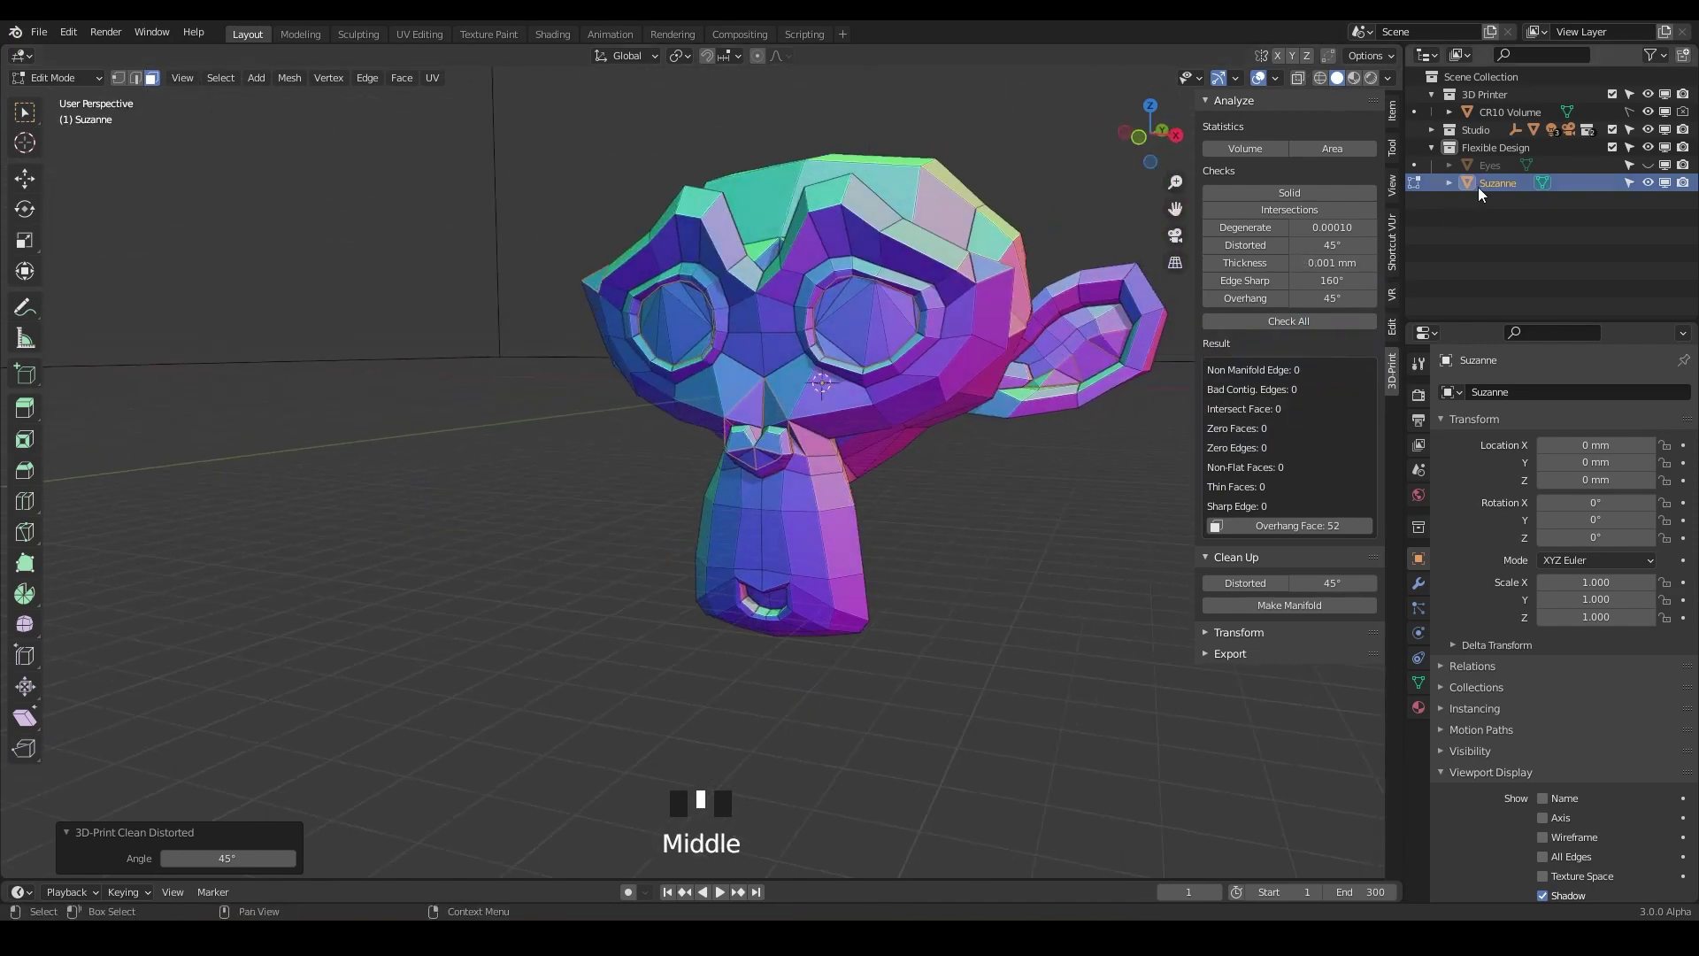
Show the Eyes again and switch between Suzanne and the Eyes in Object and Edit Mode
{"action": "left_click", "coordinate": [1647, 166]}
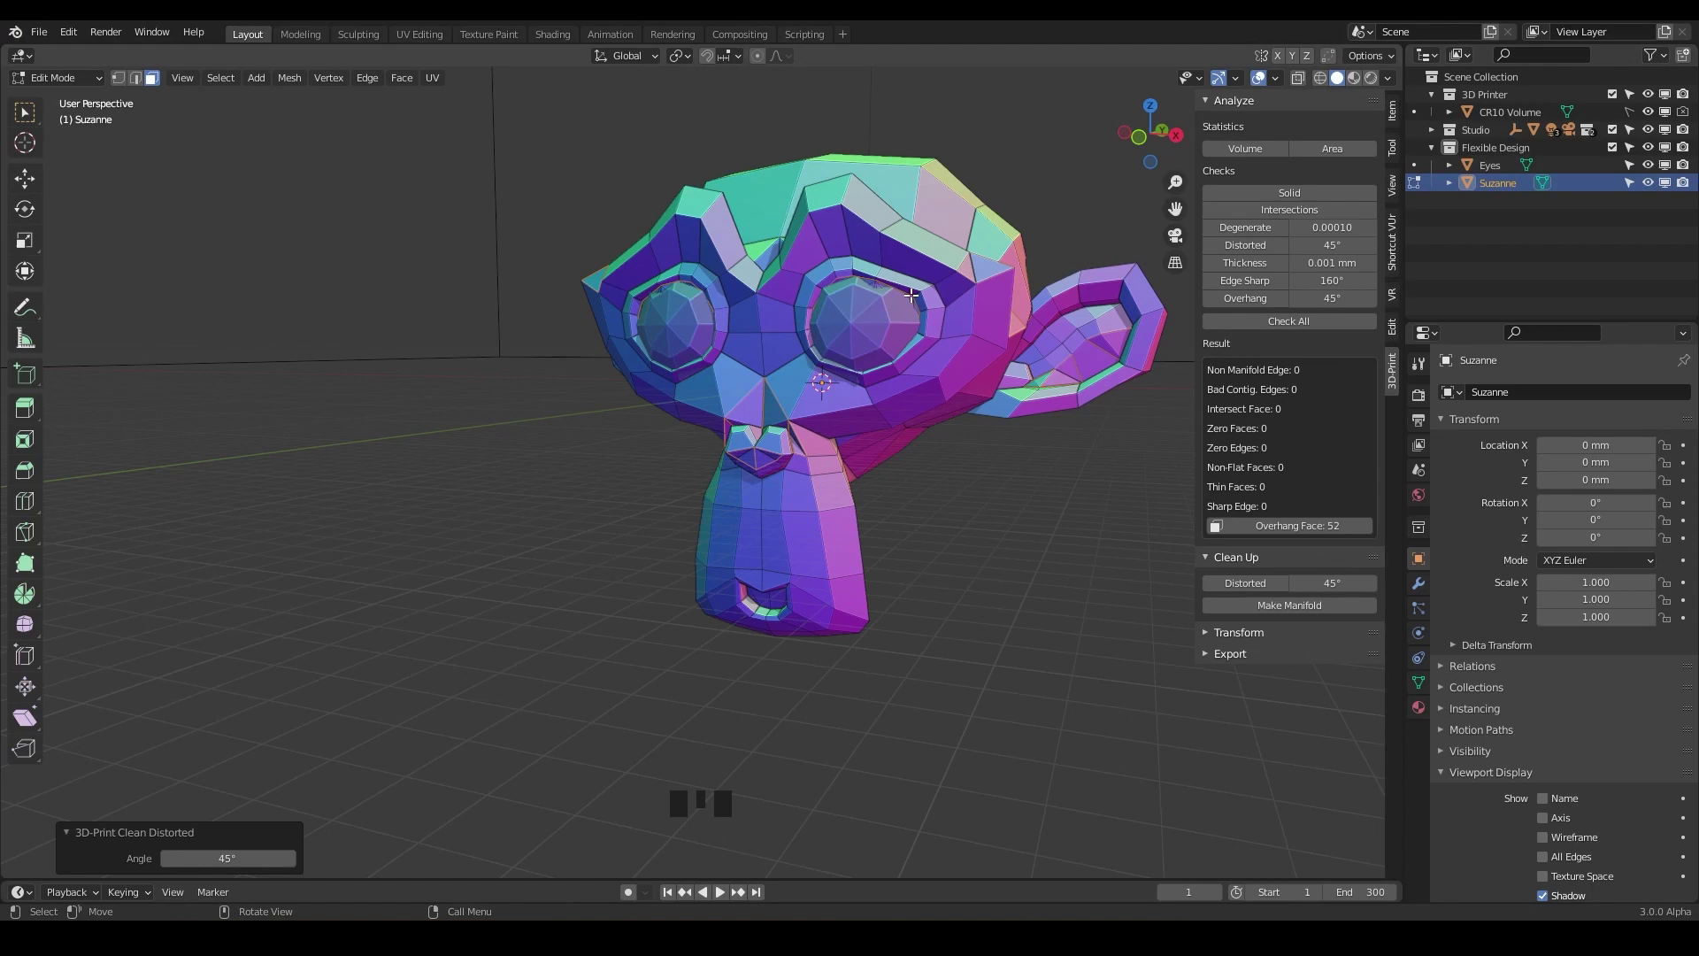
{"action": "key", "text": "Tab"}
{"action": "left_click", "coordinate": [862, 341]}
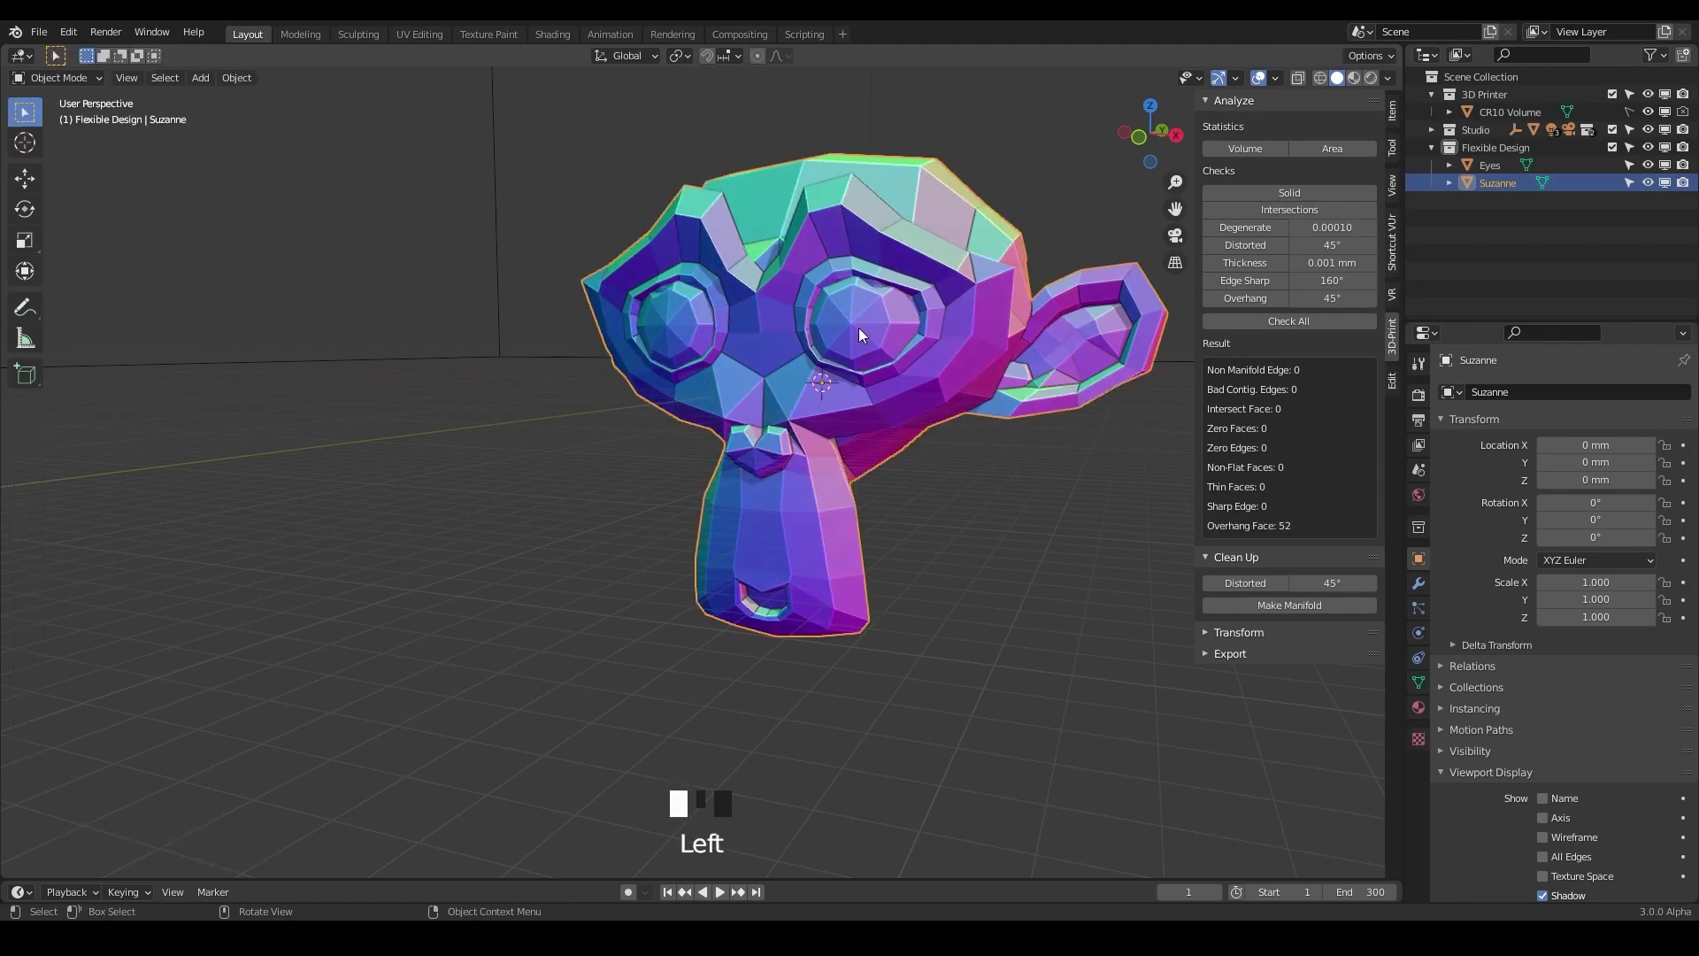
{"action": "left_click", "coordinate": [859, 331]}
{"action": "key", "text": "Tab"}
{"action": "key", "text": "Tab"}
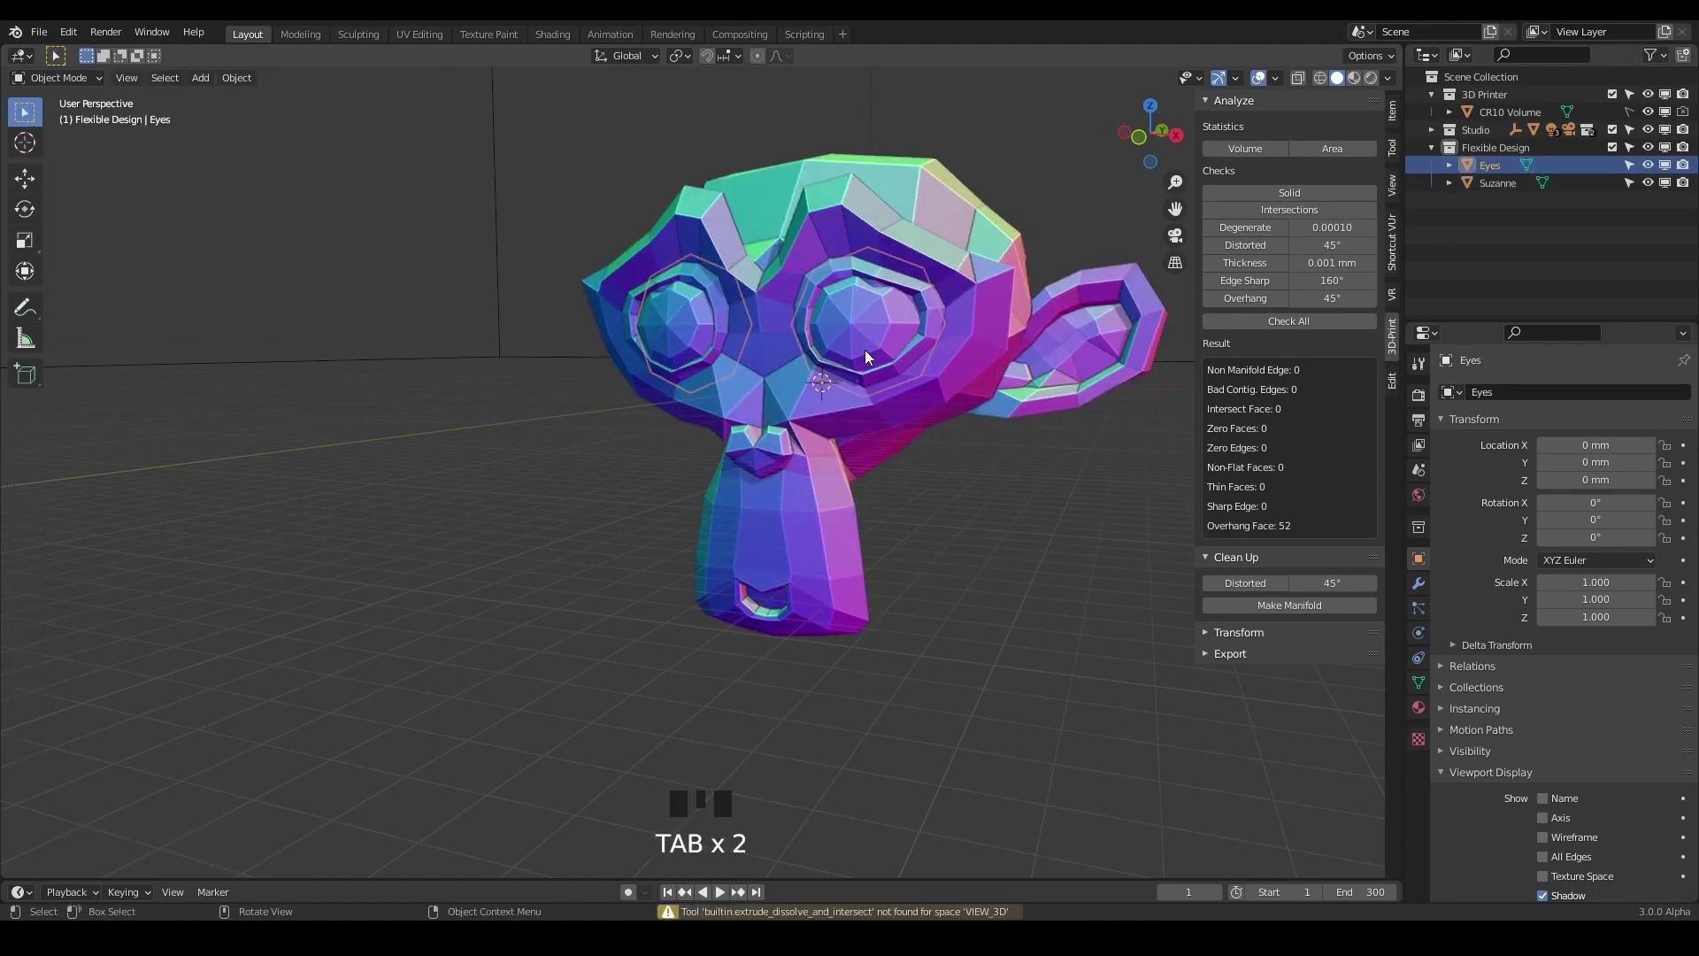
{"action": "left_click", "coordinate": [829, 416]}
{"action": "key", "text": "Tab"}
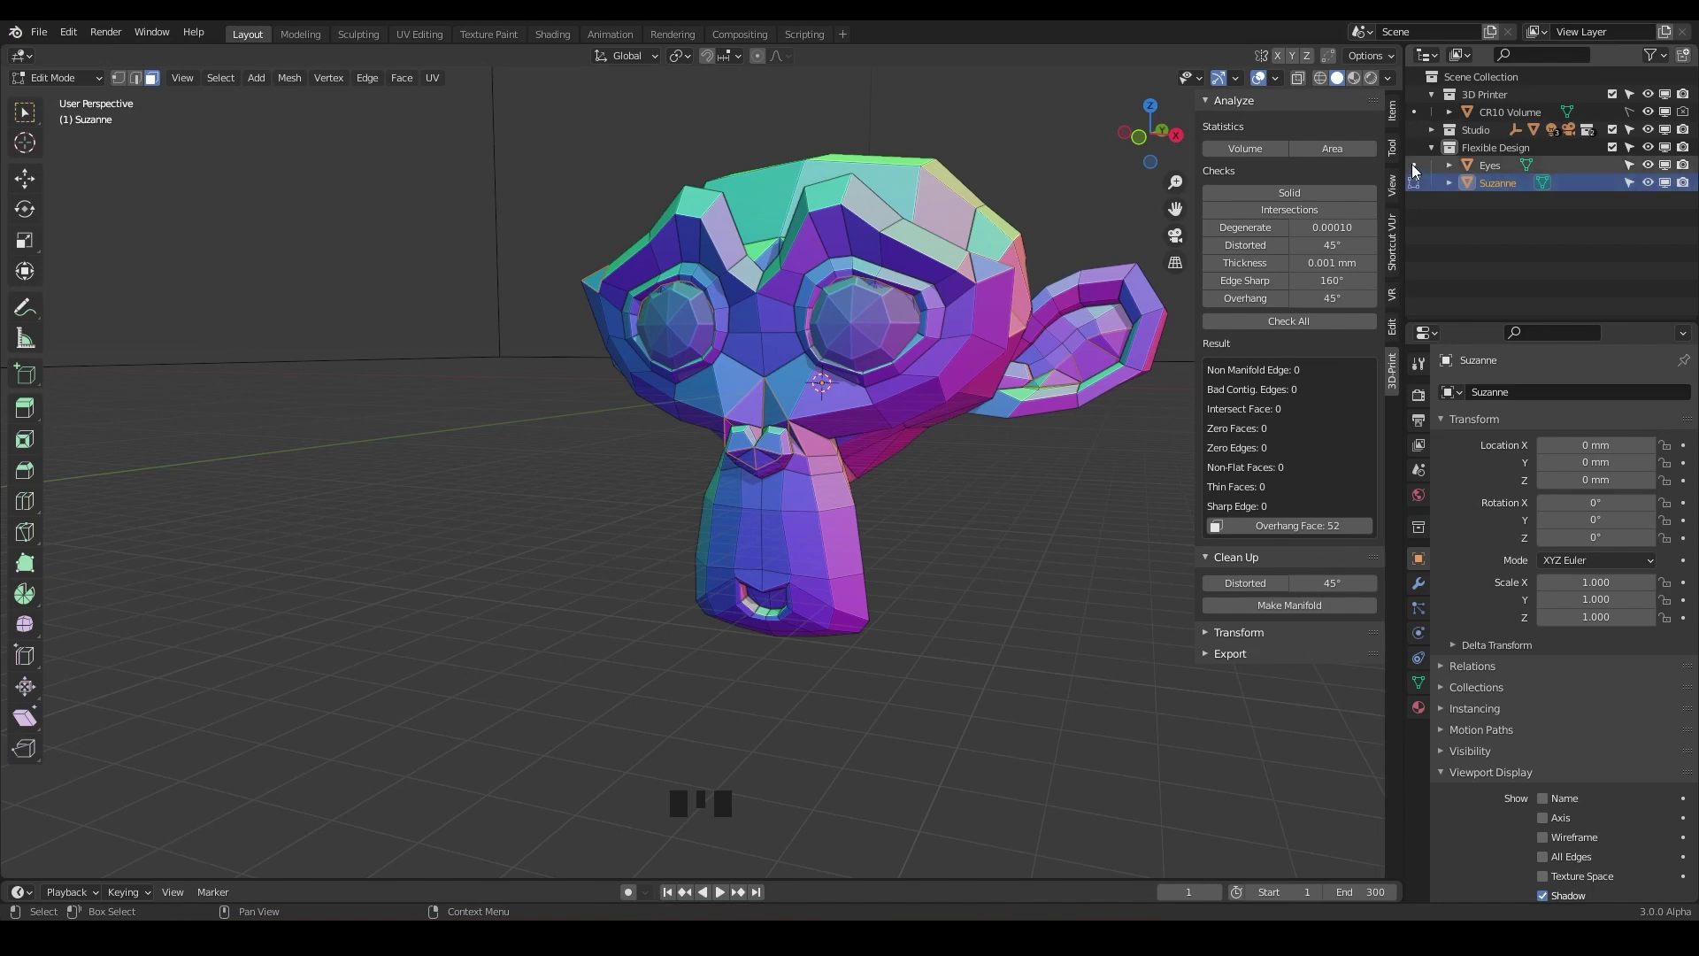
Make the Eyes the edited mesh and select several faces in the right eye
{"action": "left_click", "coordinate": [1413, 165]}
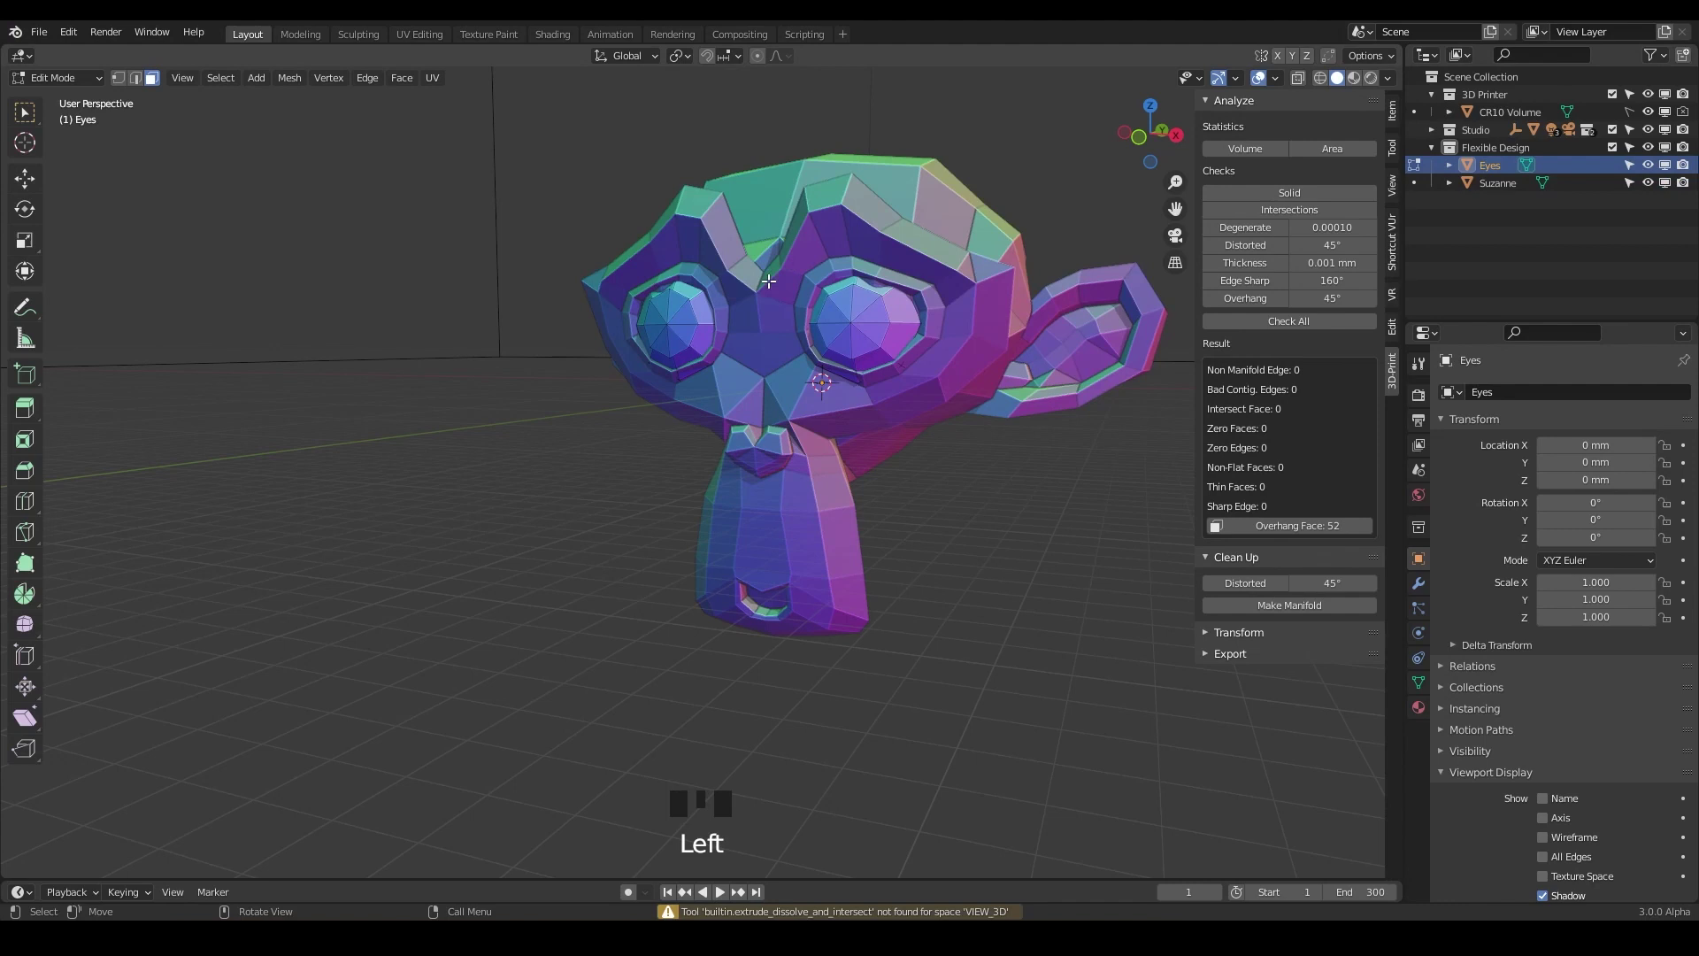
{"action": "left_click", "coordinate": [860, 303]}
{"action": "left_click", "coordinate": [862, 329]}
{"action": "left_click", "coordinate": [863, 341]}
{"action": "left_click", "coordinate": [836, 344]}
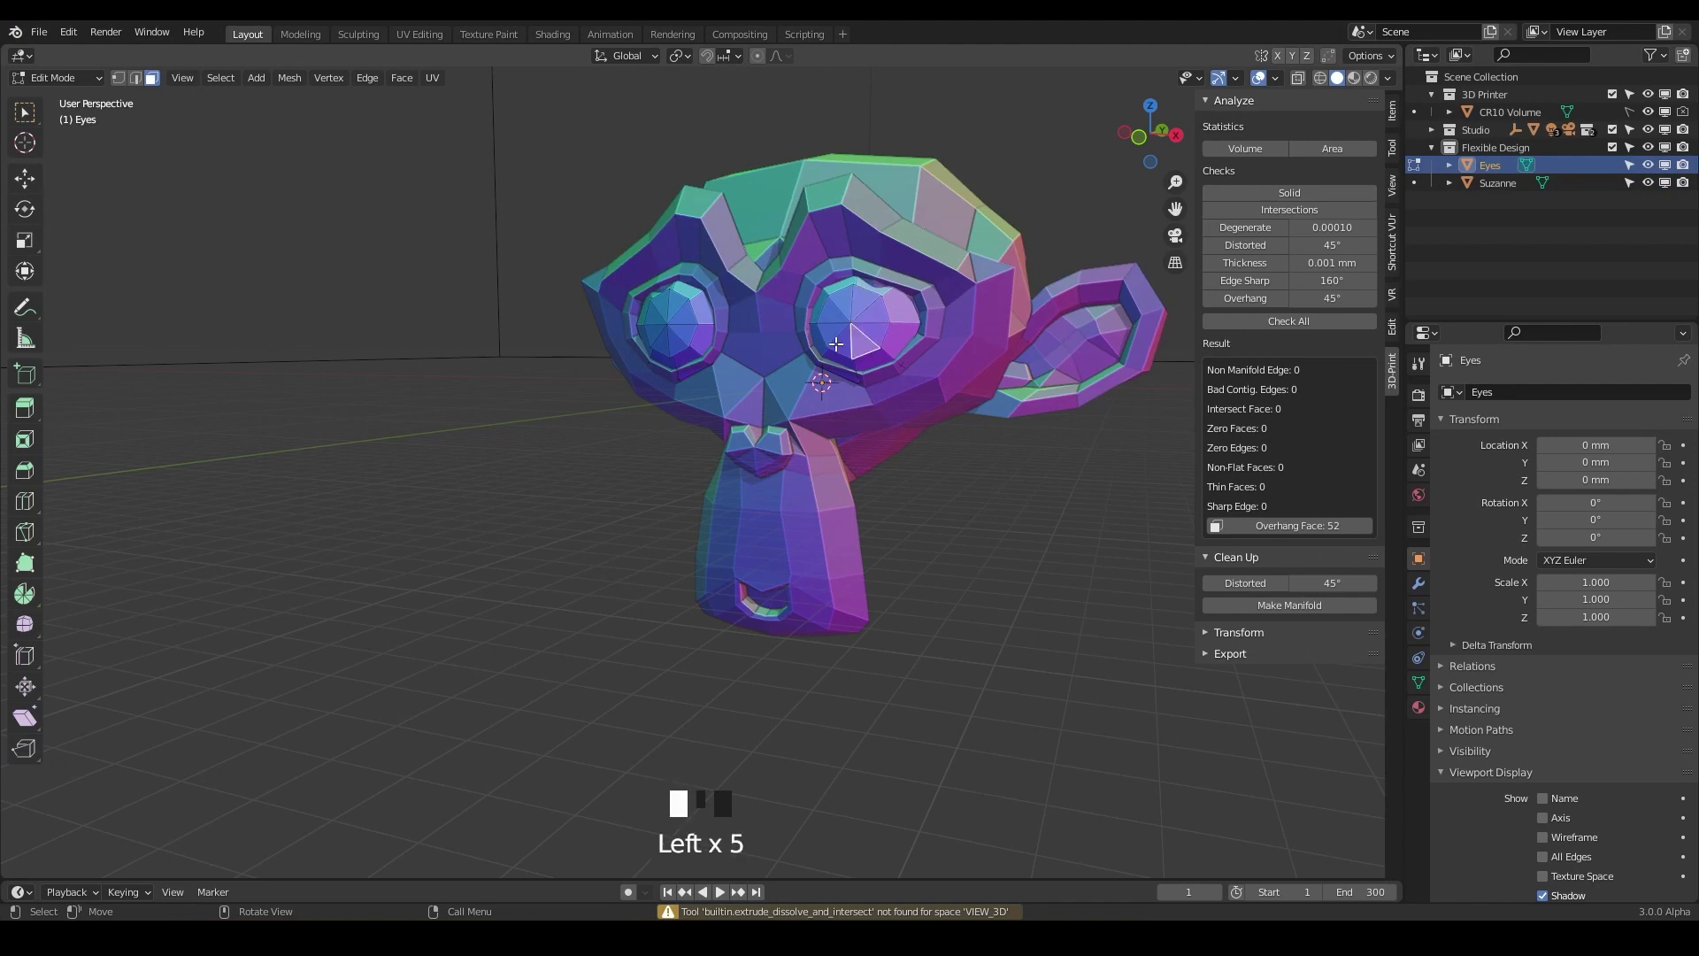
{"action": "left_click", "coordinate": [838, 311]}
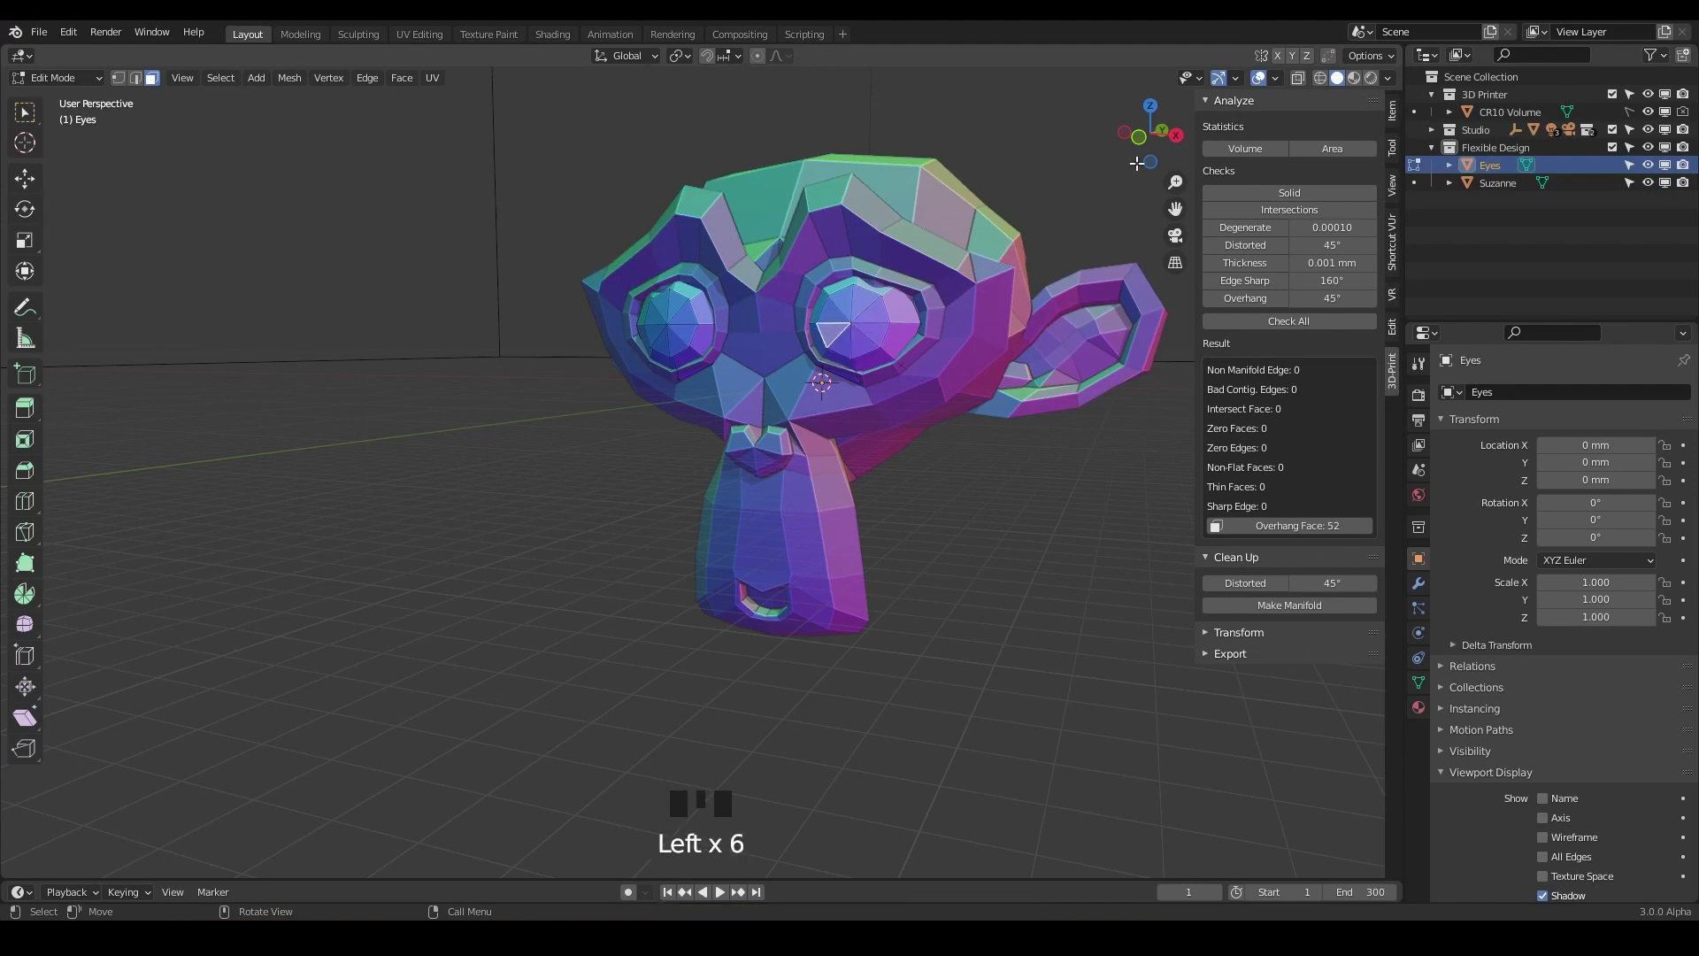
Toggle Edit Mode between Suzanne's and the Eyes meshes, ending with the Eyes being edited
{"action": "left_click", "coordinate": [1413, 183]}
{"action": "left_click", "coordinate": [1413, 183]}
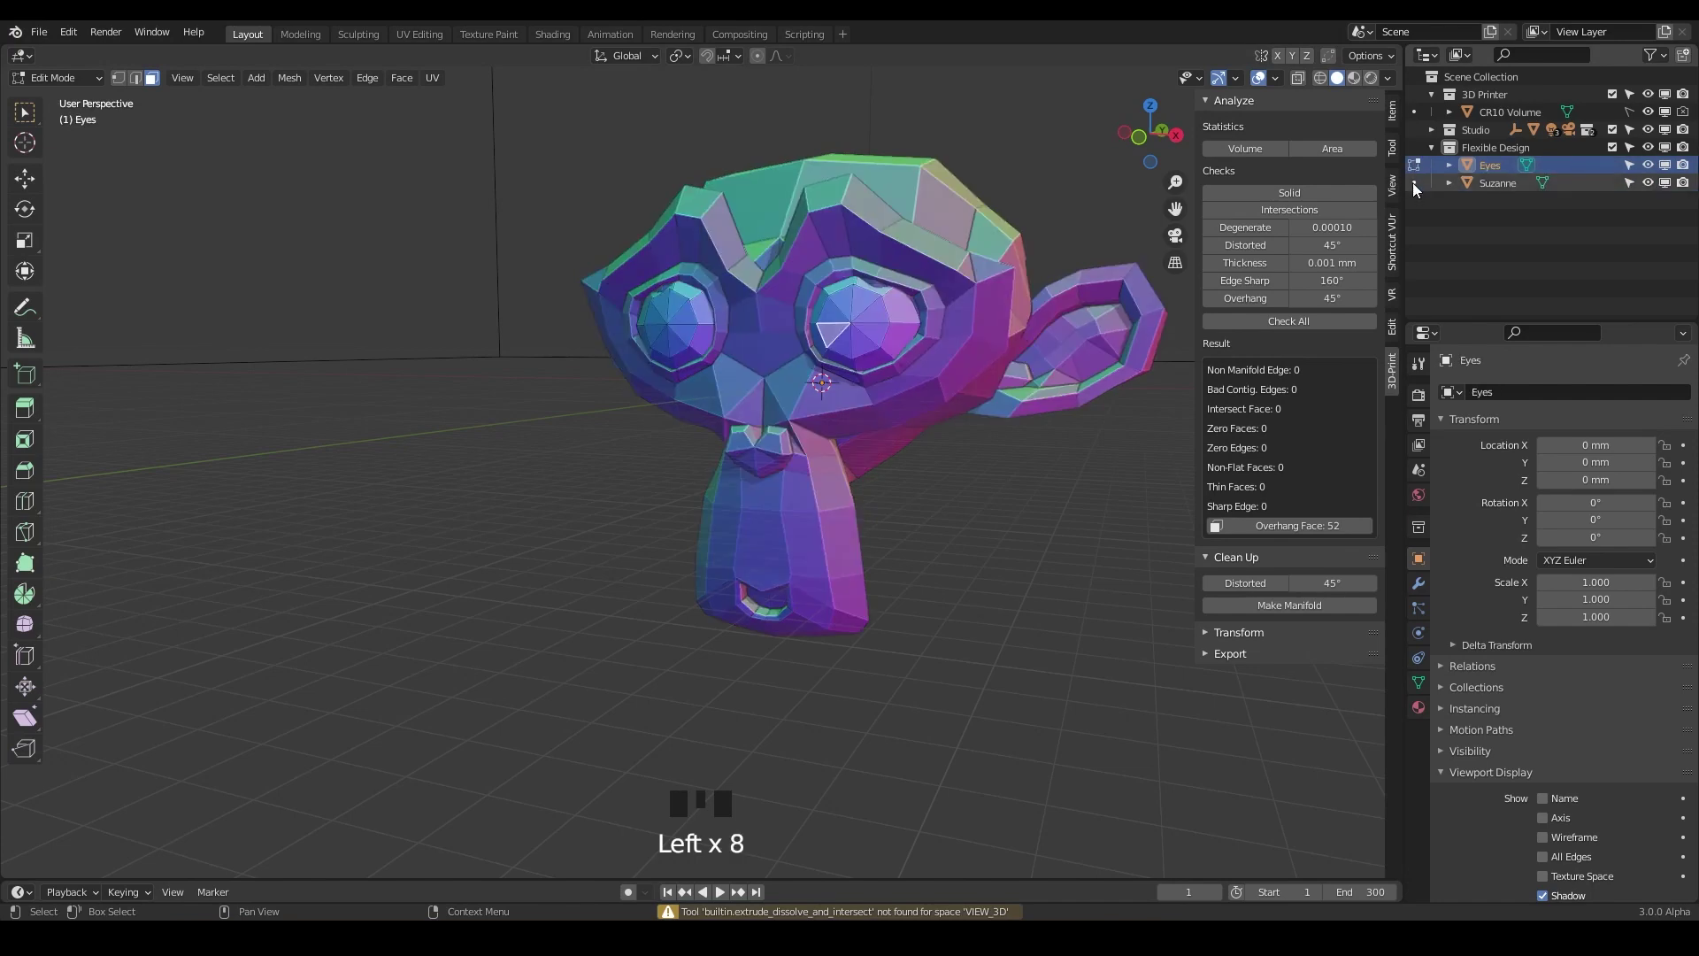
{"action": "left_click", "coordinate": [1413, 182]}
{"action": "left_click", "coordinate": [1413, 182]}
{"action": "left_click", "coordinate": [1413, 182]}
{"action": "left_click", "coordinate": [1413, 182]}
{"action": "left_click", "coordinate": [1413, 182]}
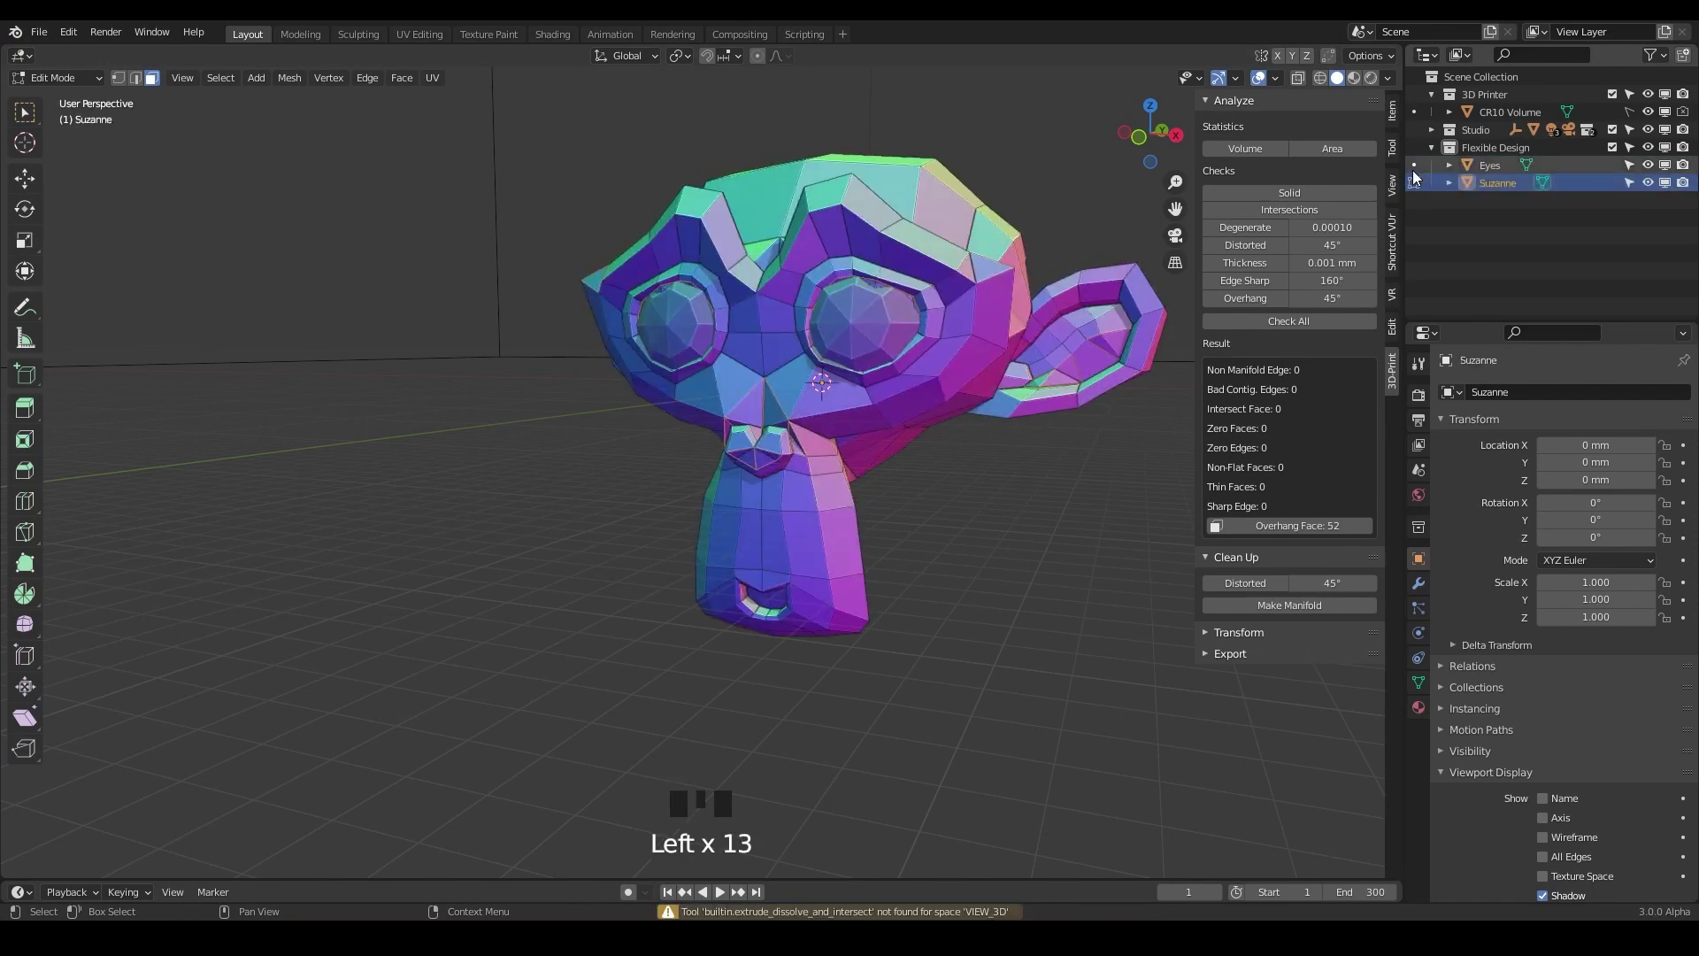
{"action": "left_click", "coordinate": [1413, 166]}
{"action": "left_click", "coordinate": [1413, 166]}
{"action": "left_click", "coordinate": [1413, 166]}
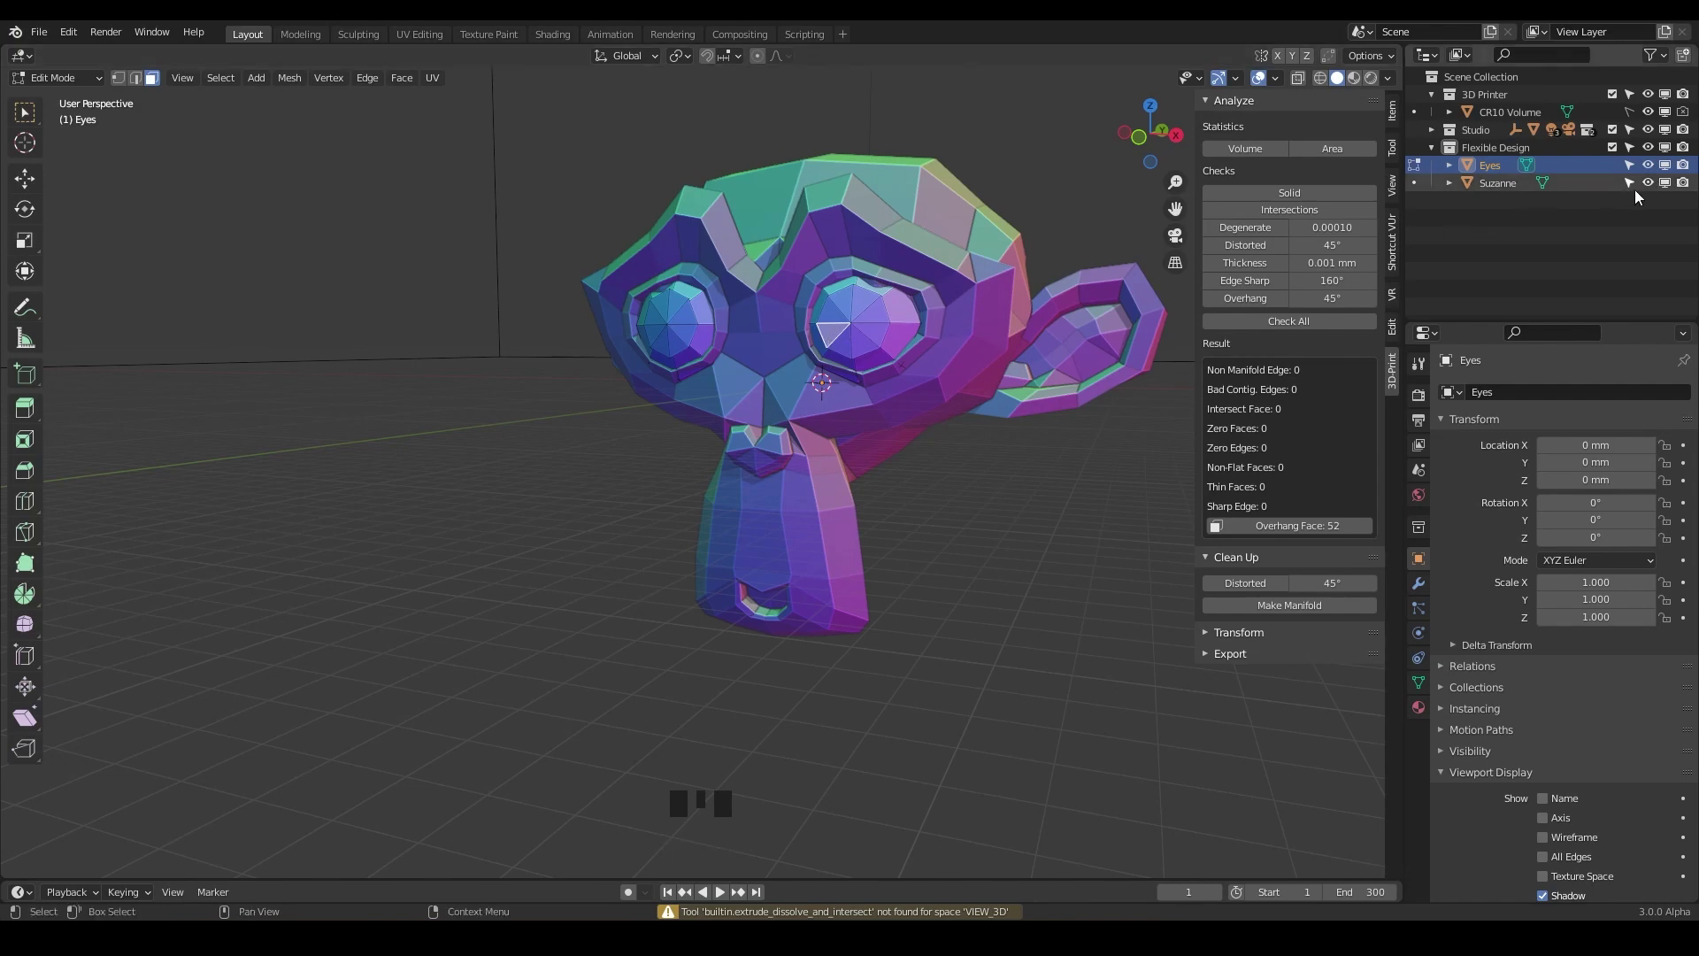
Hide Suzanne, run Make Manifold on the Eyes to fill both backs, then unhide Suzanne
{"action": "left_click", "coordinate": [1647, 183]}
{"action": "middle_click_drag", "start_coordinate": [531, 349], "coordinate": [739, 326]}
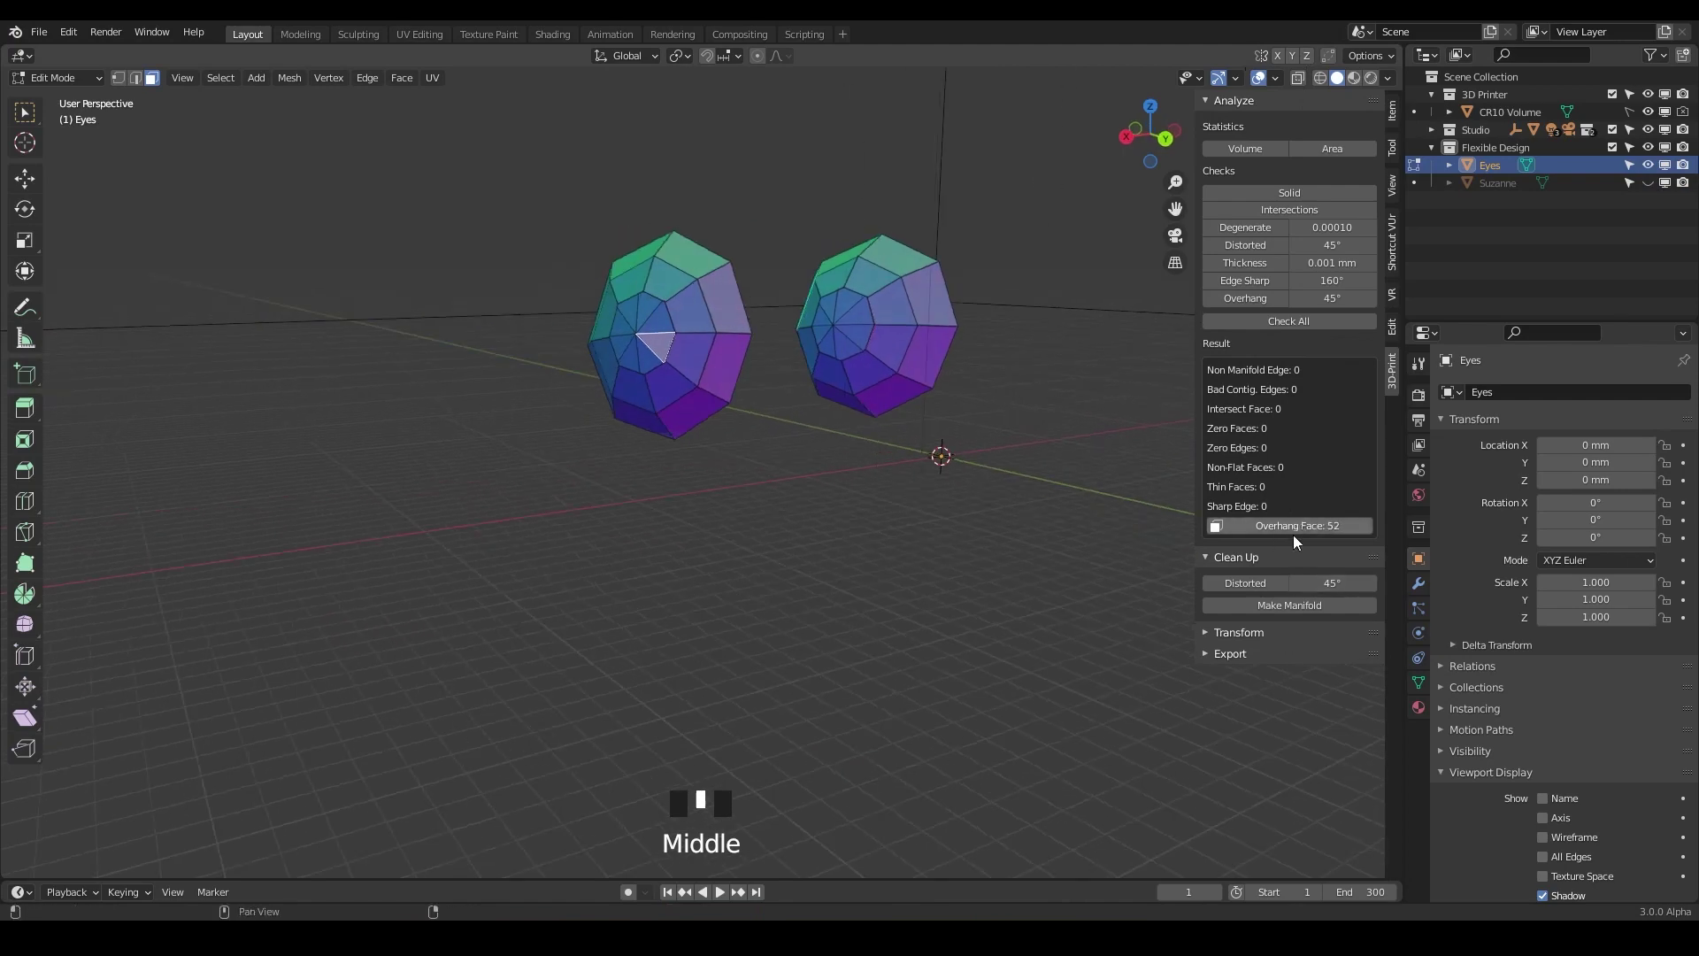
{"action": "left_click", "coordinate": [1292, 608]}
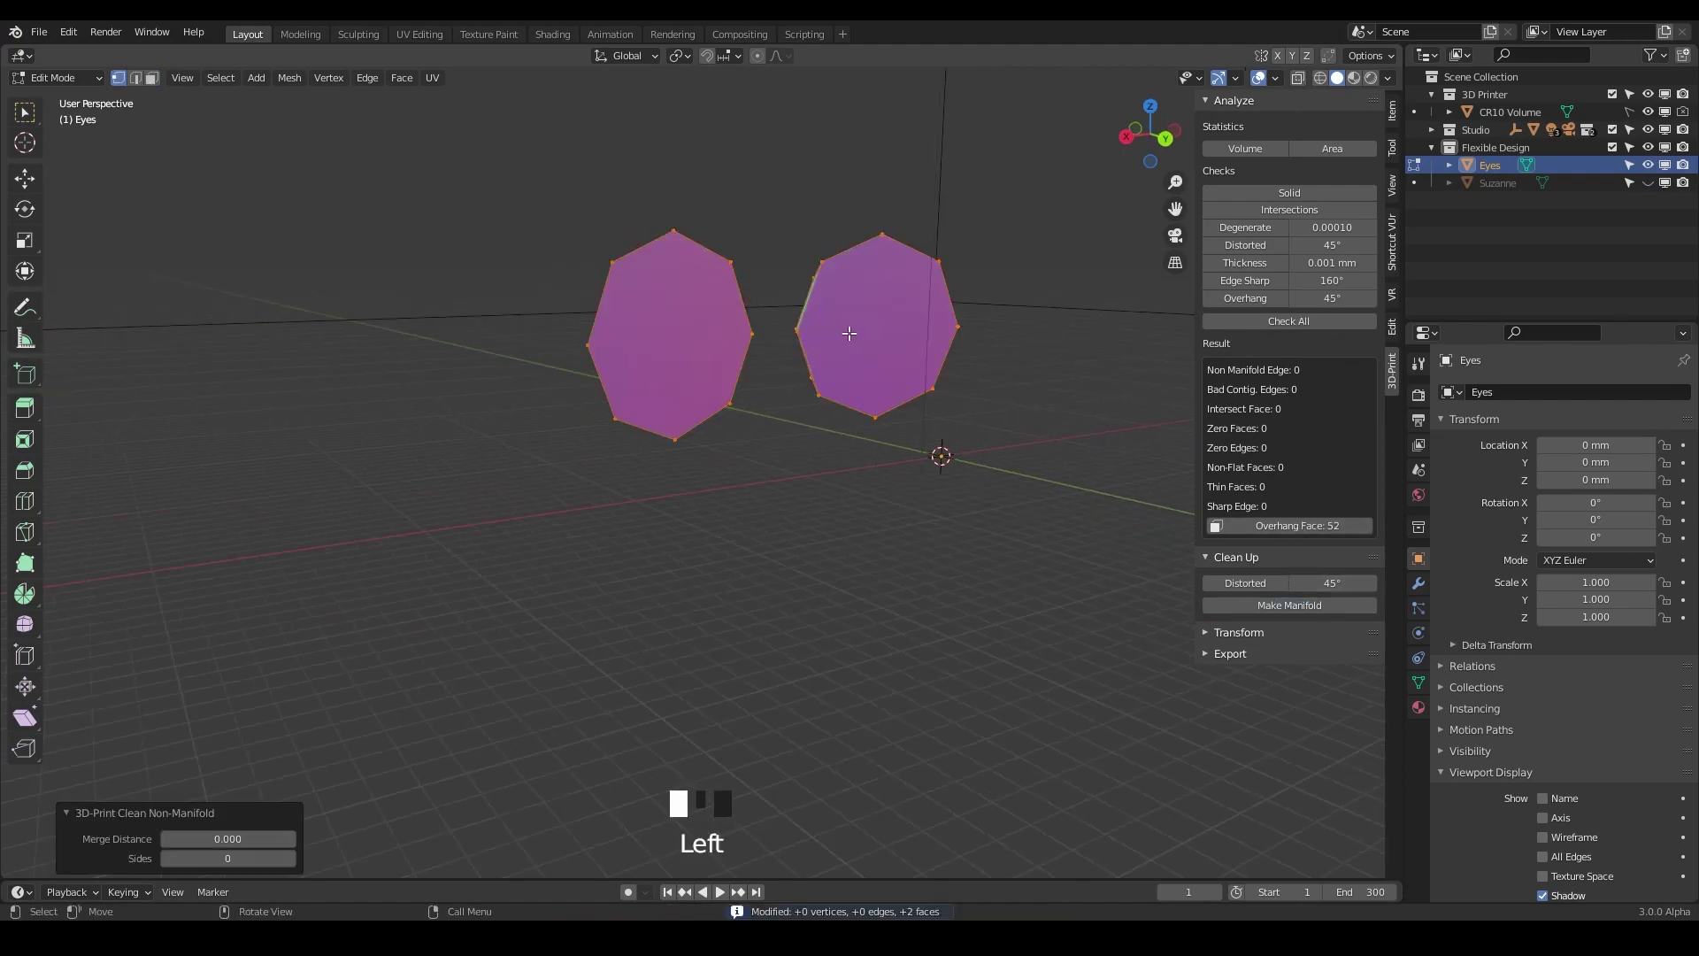
{"action": "middle_click_drag", "start_coordinate": [850, 335], "coordinate": [1051, 395]}
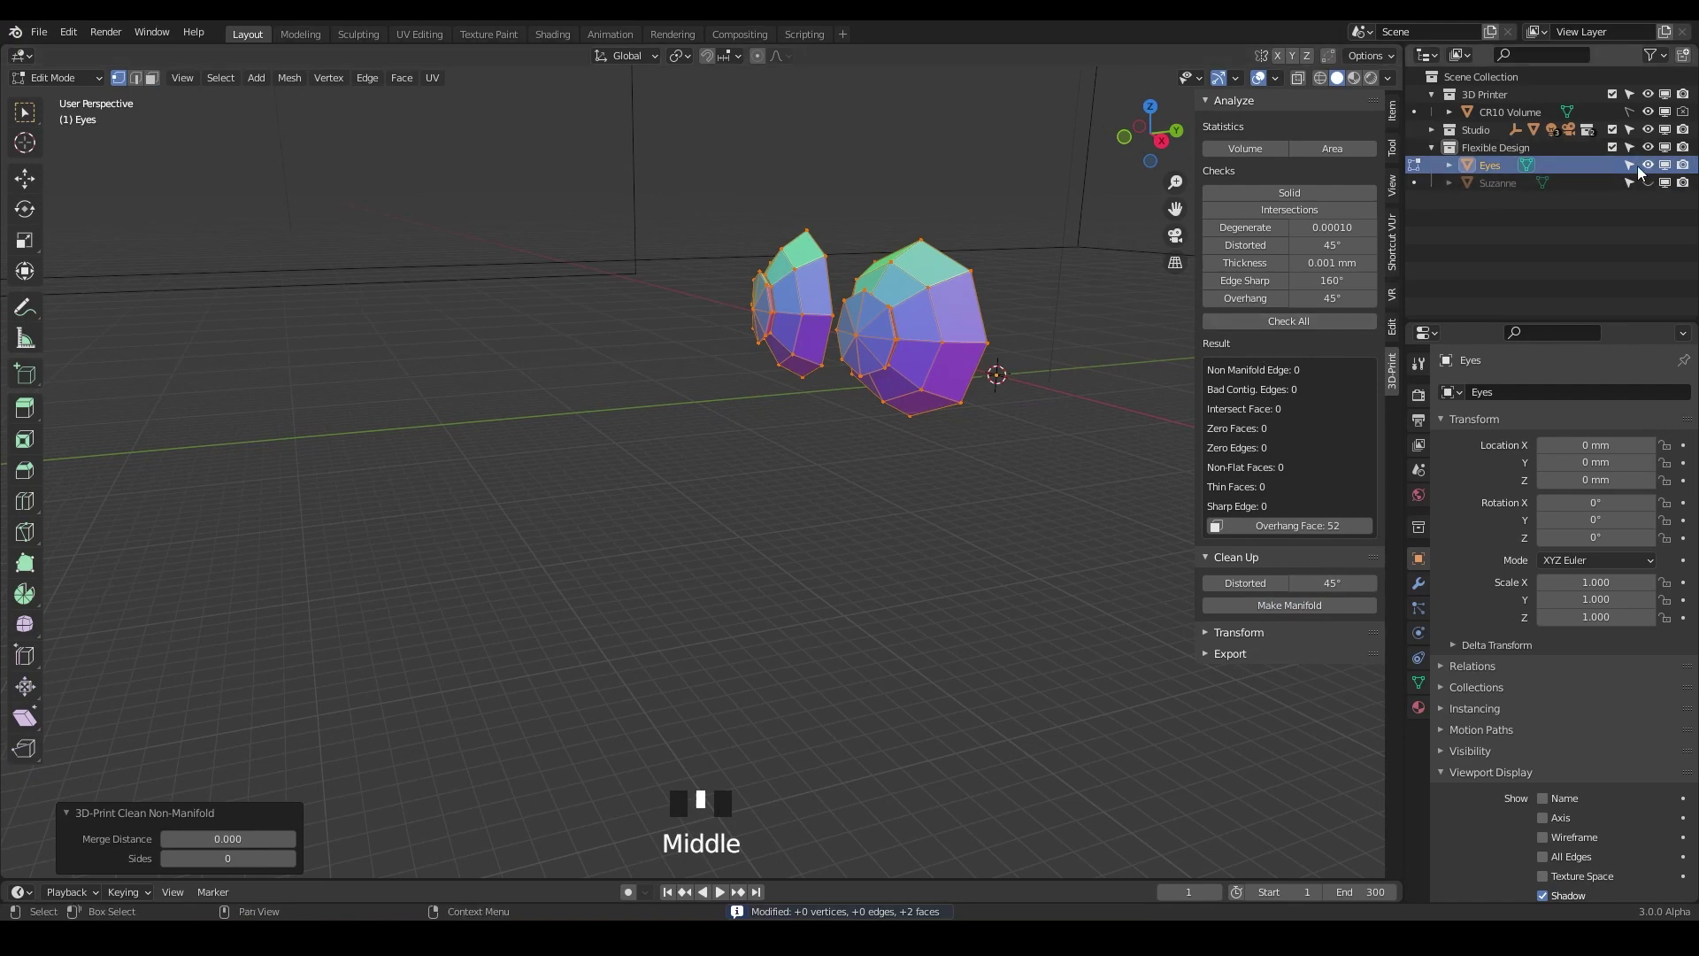
{"action": "left_click", "coordinate": [1648, 183]}
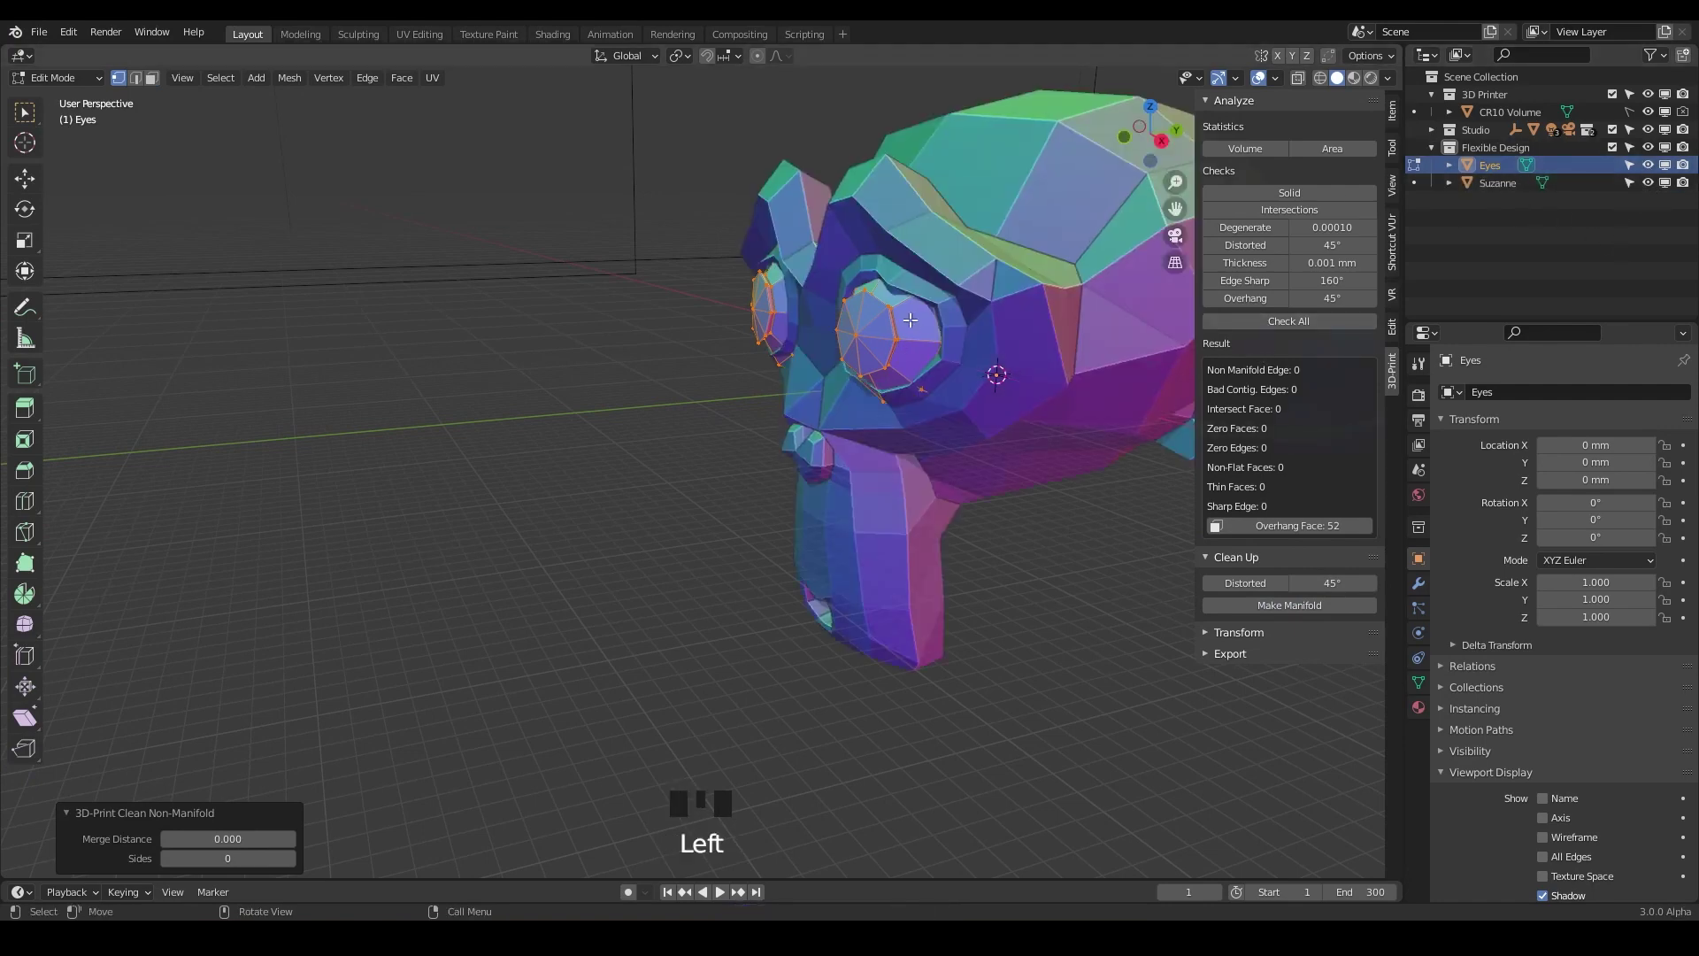
{"action": "middle_click_drag", "start_coordinate": [911, 320], "coordinate": [779, 318]}
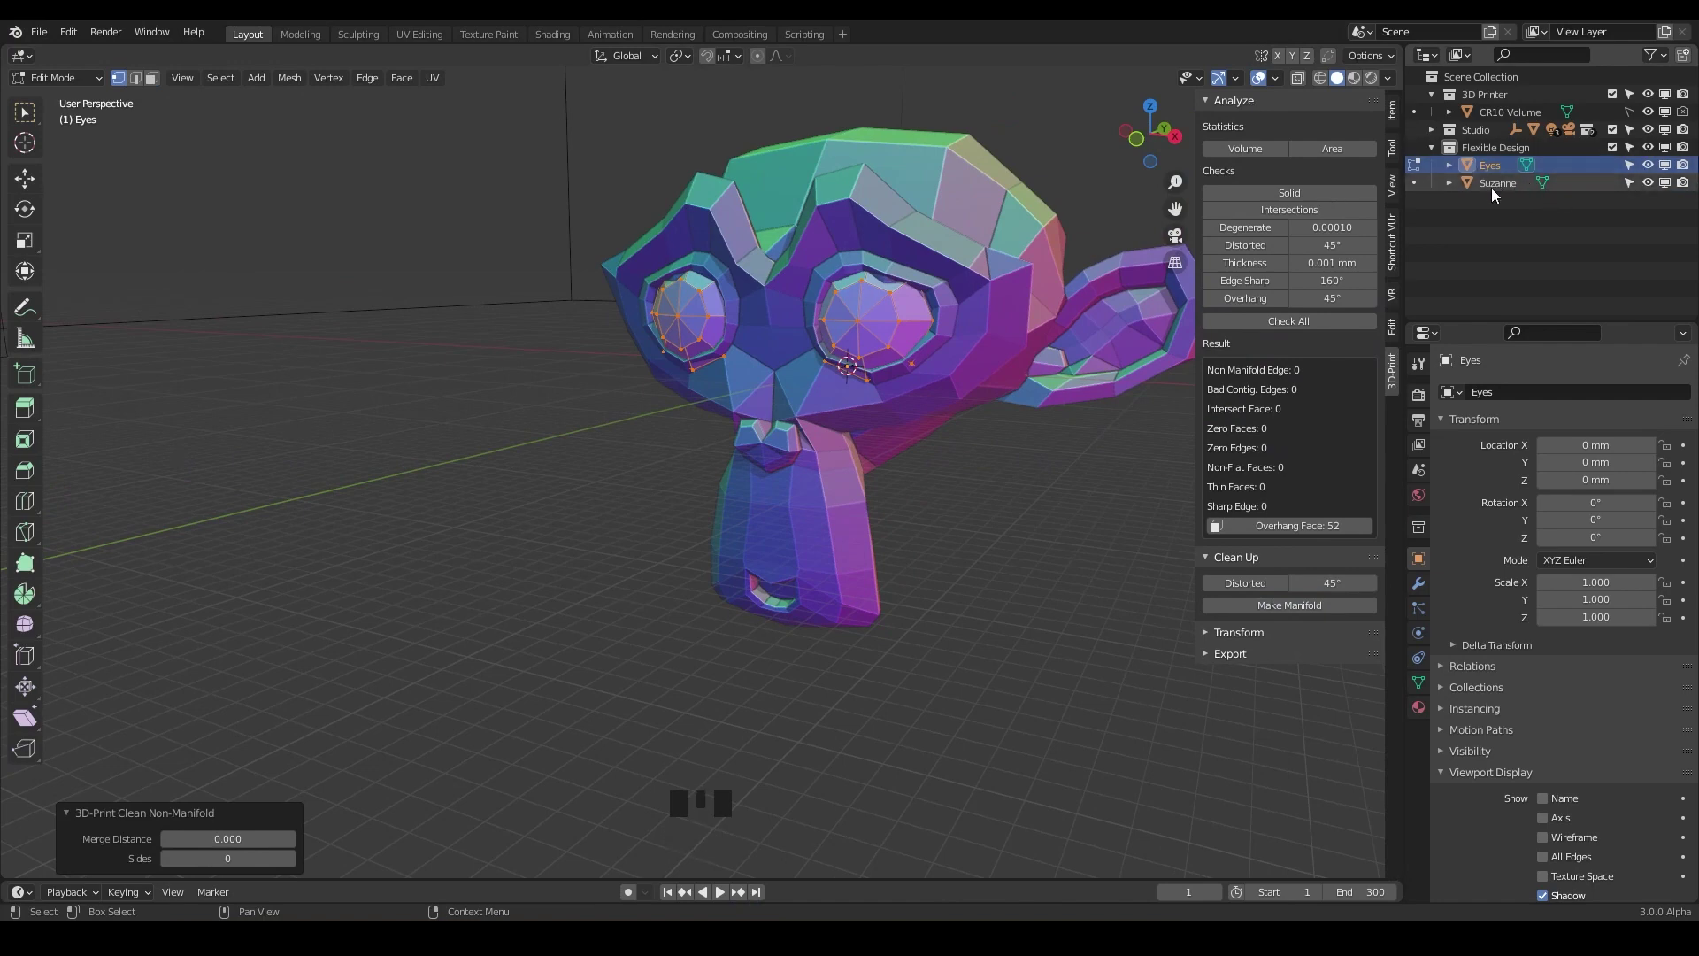
Select Eyes then Suzanne and apply a Bool Tool Union, giving Suzanne an Exact BTool_Eyes modifier
{"action": "key", "text": "Tab"}
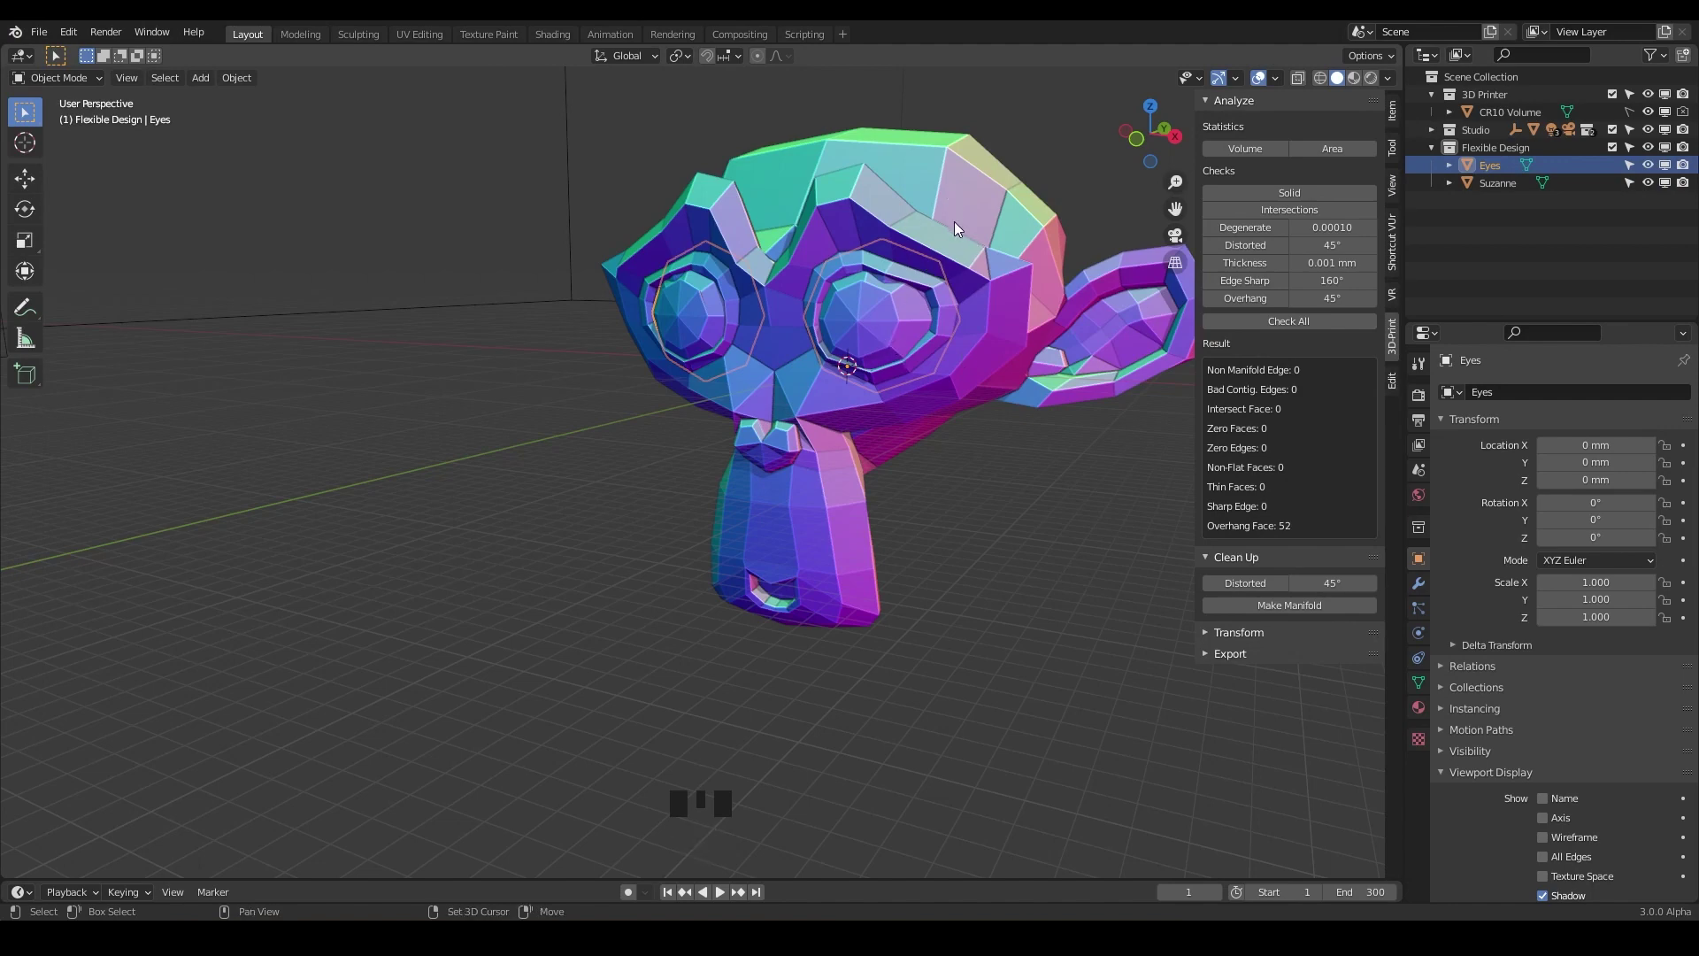
{"action": "left_click", "coordinate": [869, 320]}
{"action": "left_click", "coordinate": [872, 324]}
{"action": "left_click", "coordinate": [954, 215], "text": "shift"}
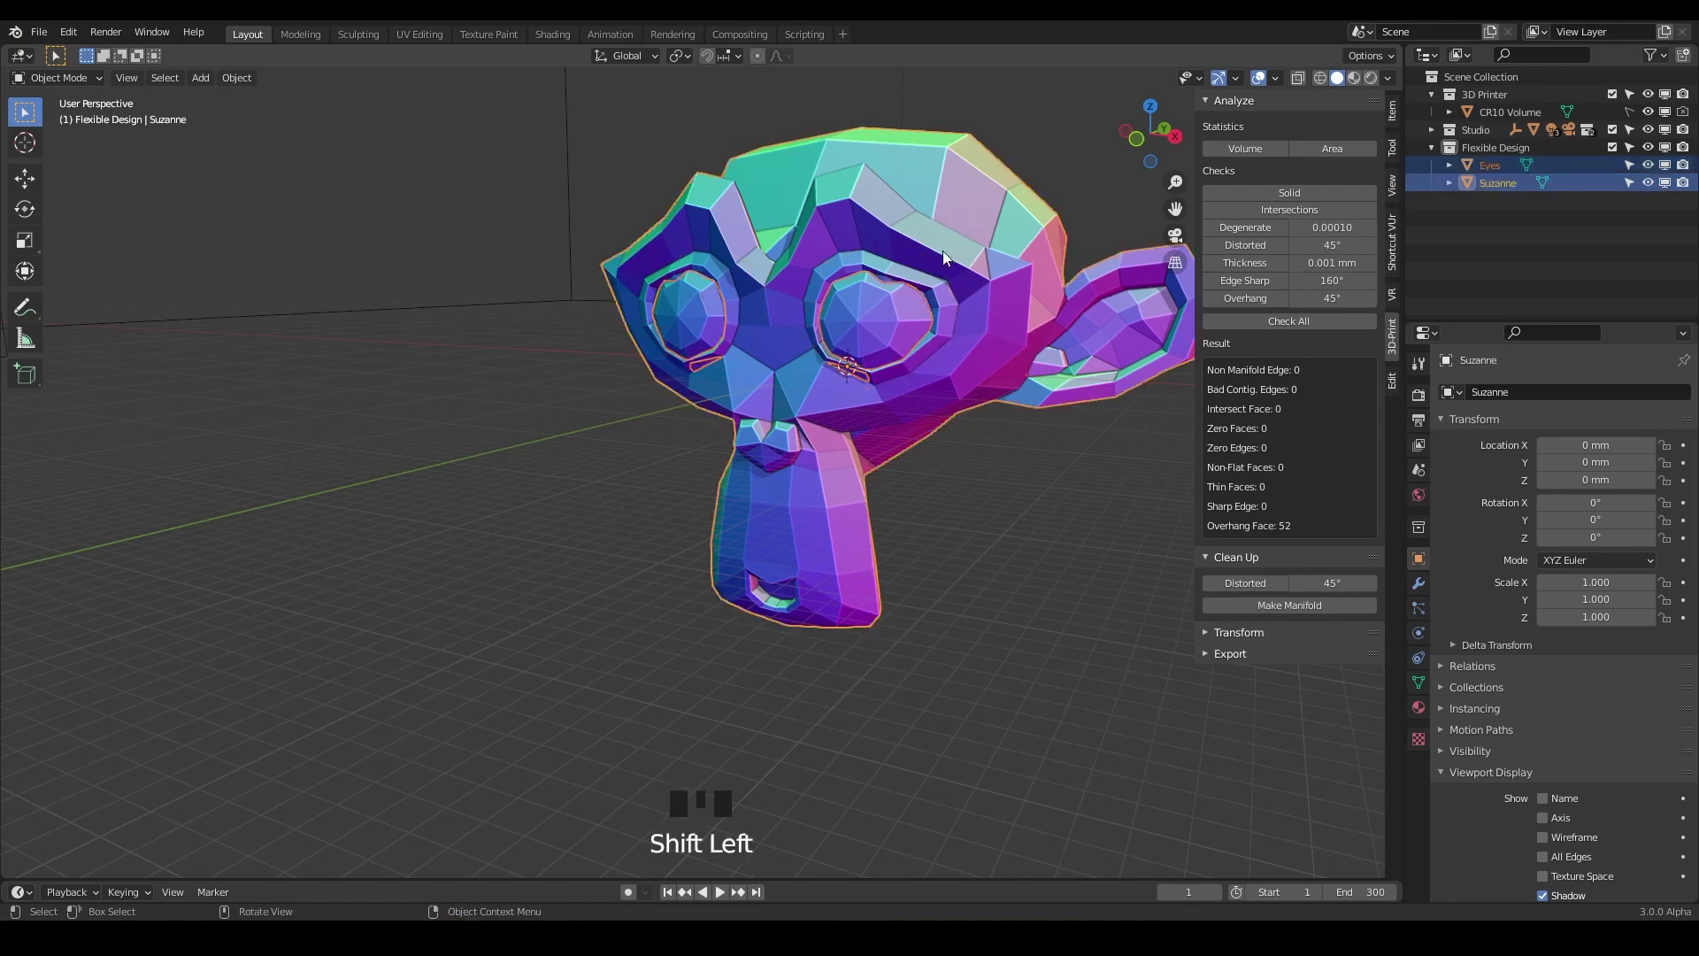
{"action": "key", "text": "ctrl+KP_Add"}
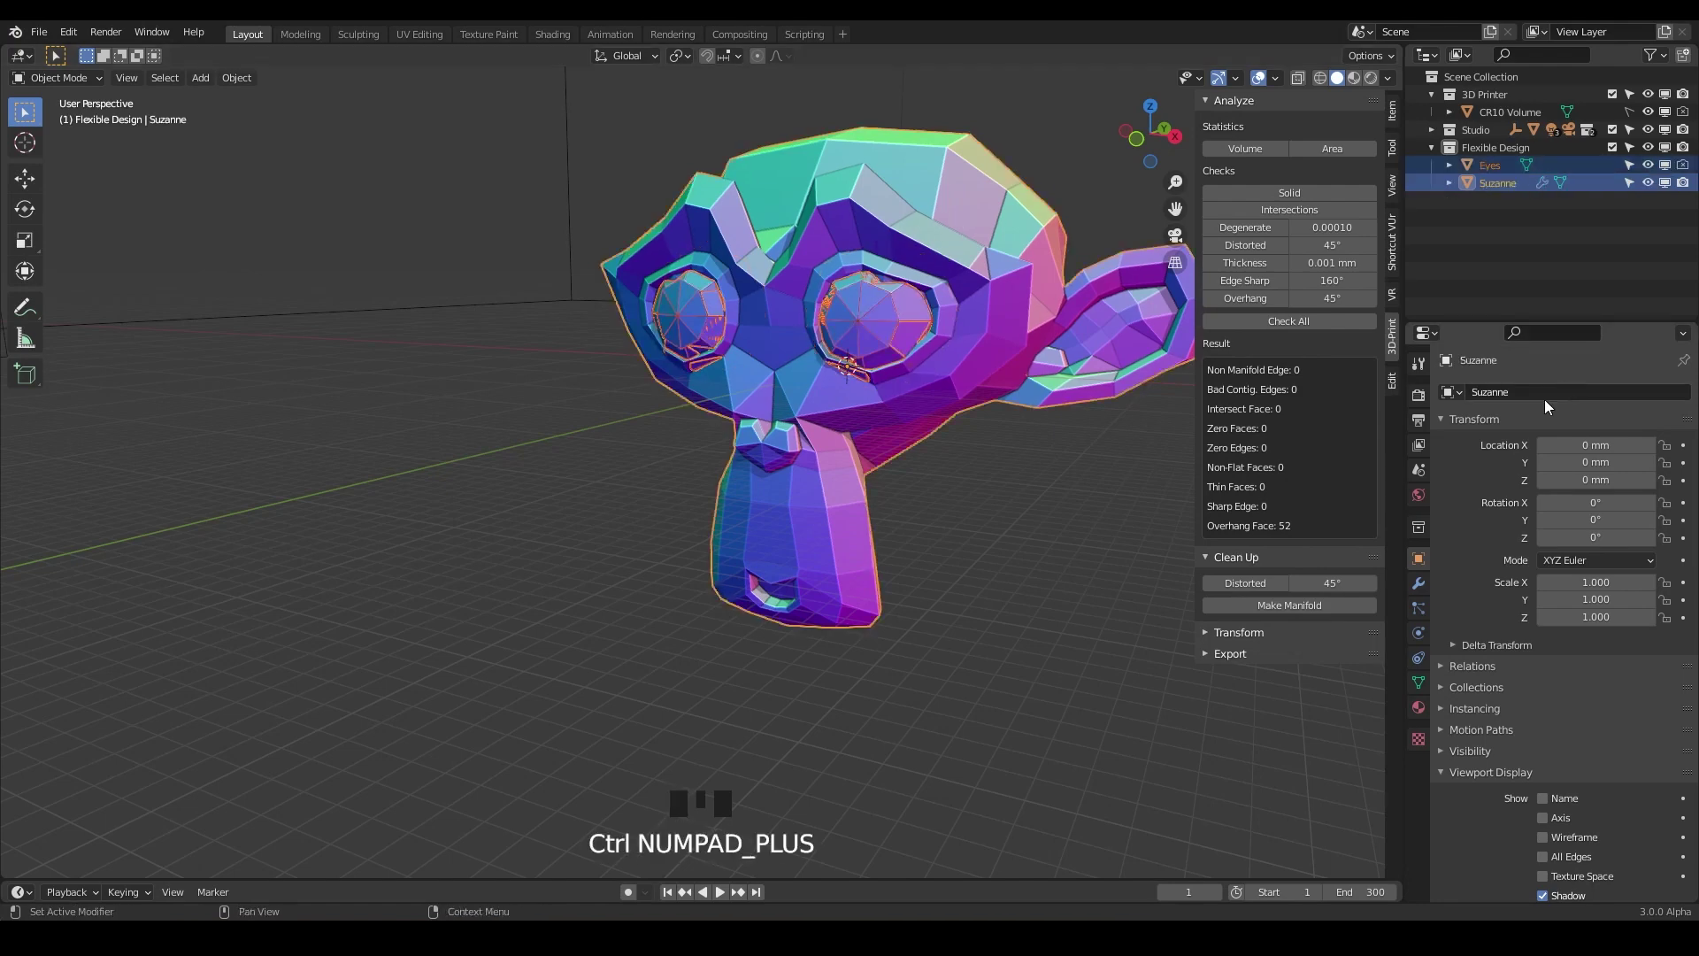
{"action": "left_click", "coordinate": [1417, 584]}
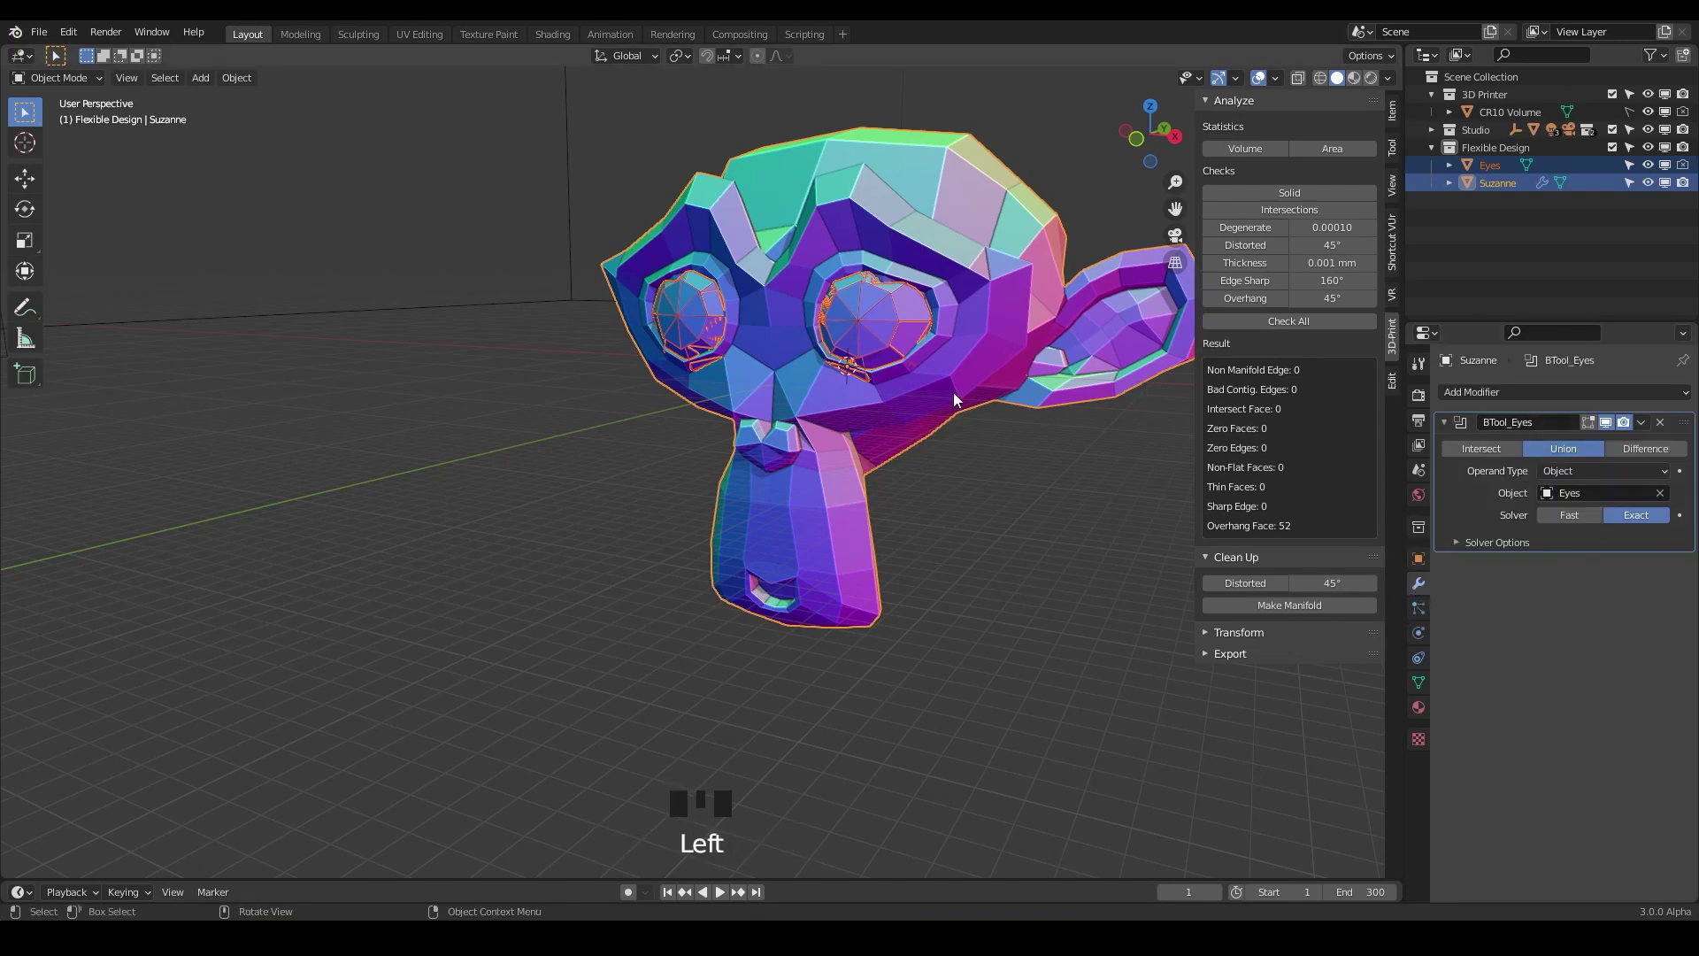
{"action": "middle_click_drag", "start_coordinate": [968, 561], "coordinate": [711, 553], "text": "shift"}
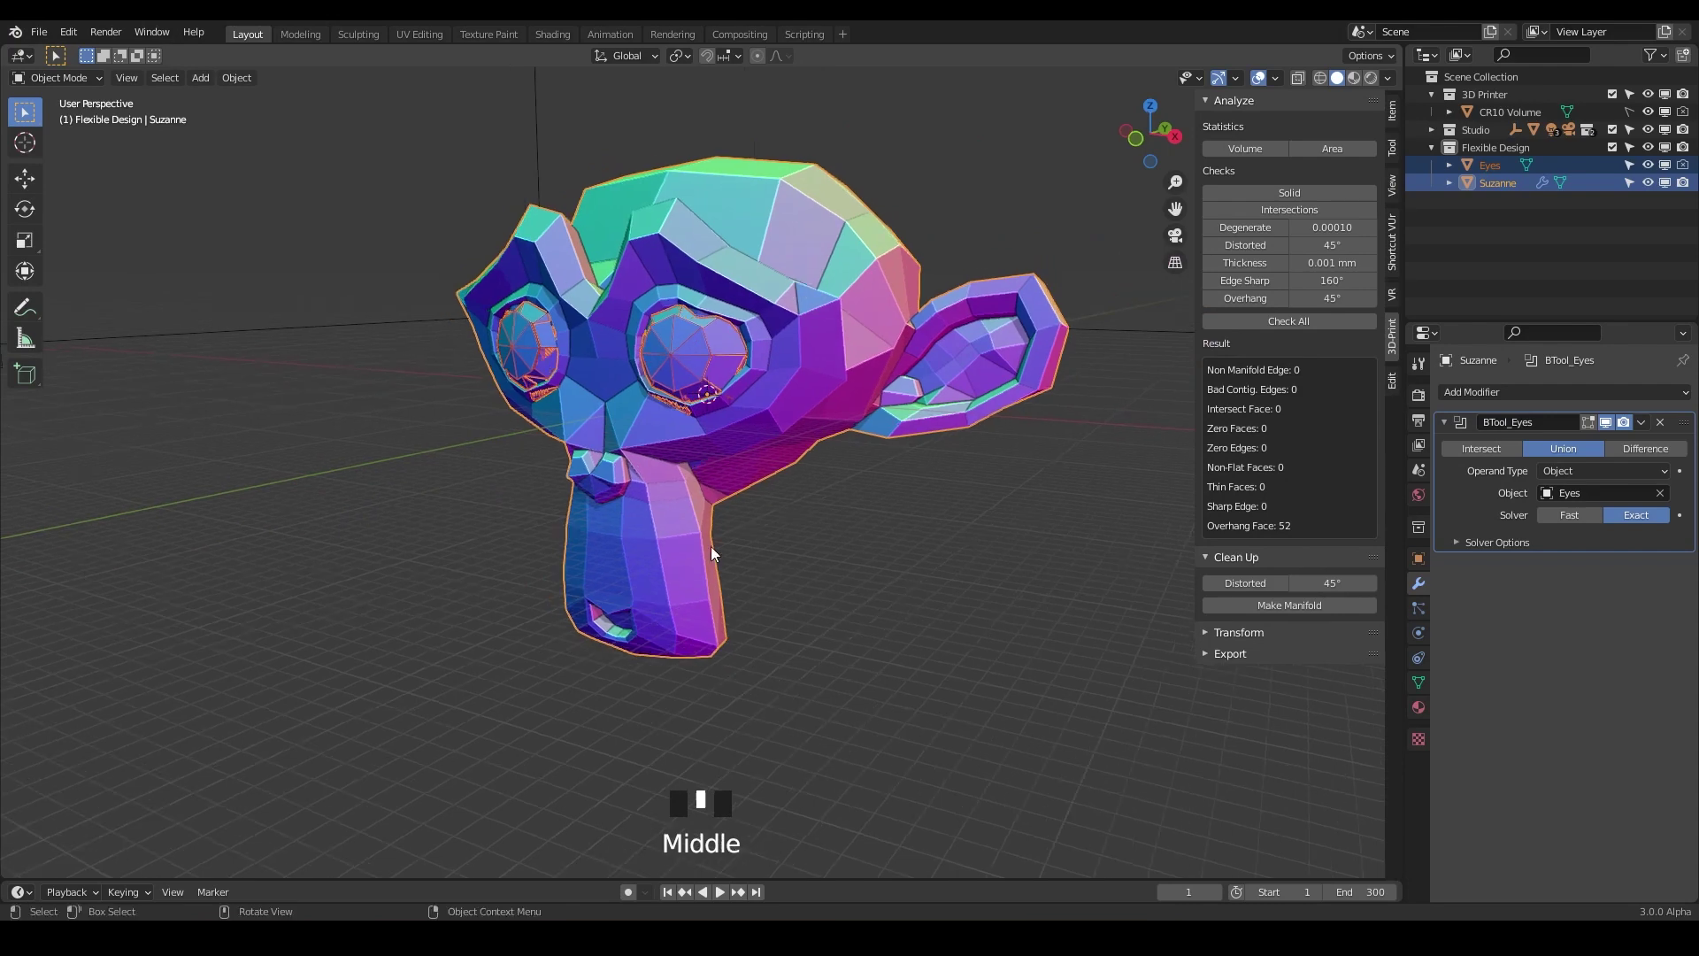
Parent Eyes to Suzanne with Ctrl+P > Object, move Suzanne to test it, then reselect Eyes
{"action": "key", "text": "ctrl+p"}
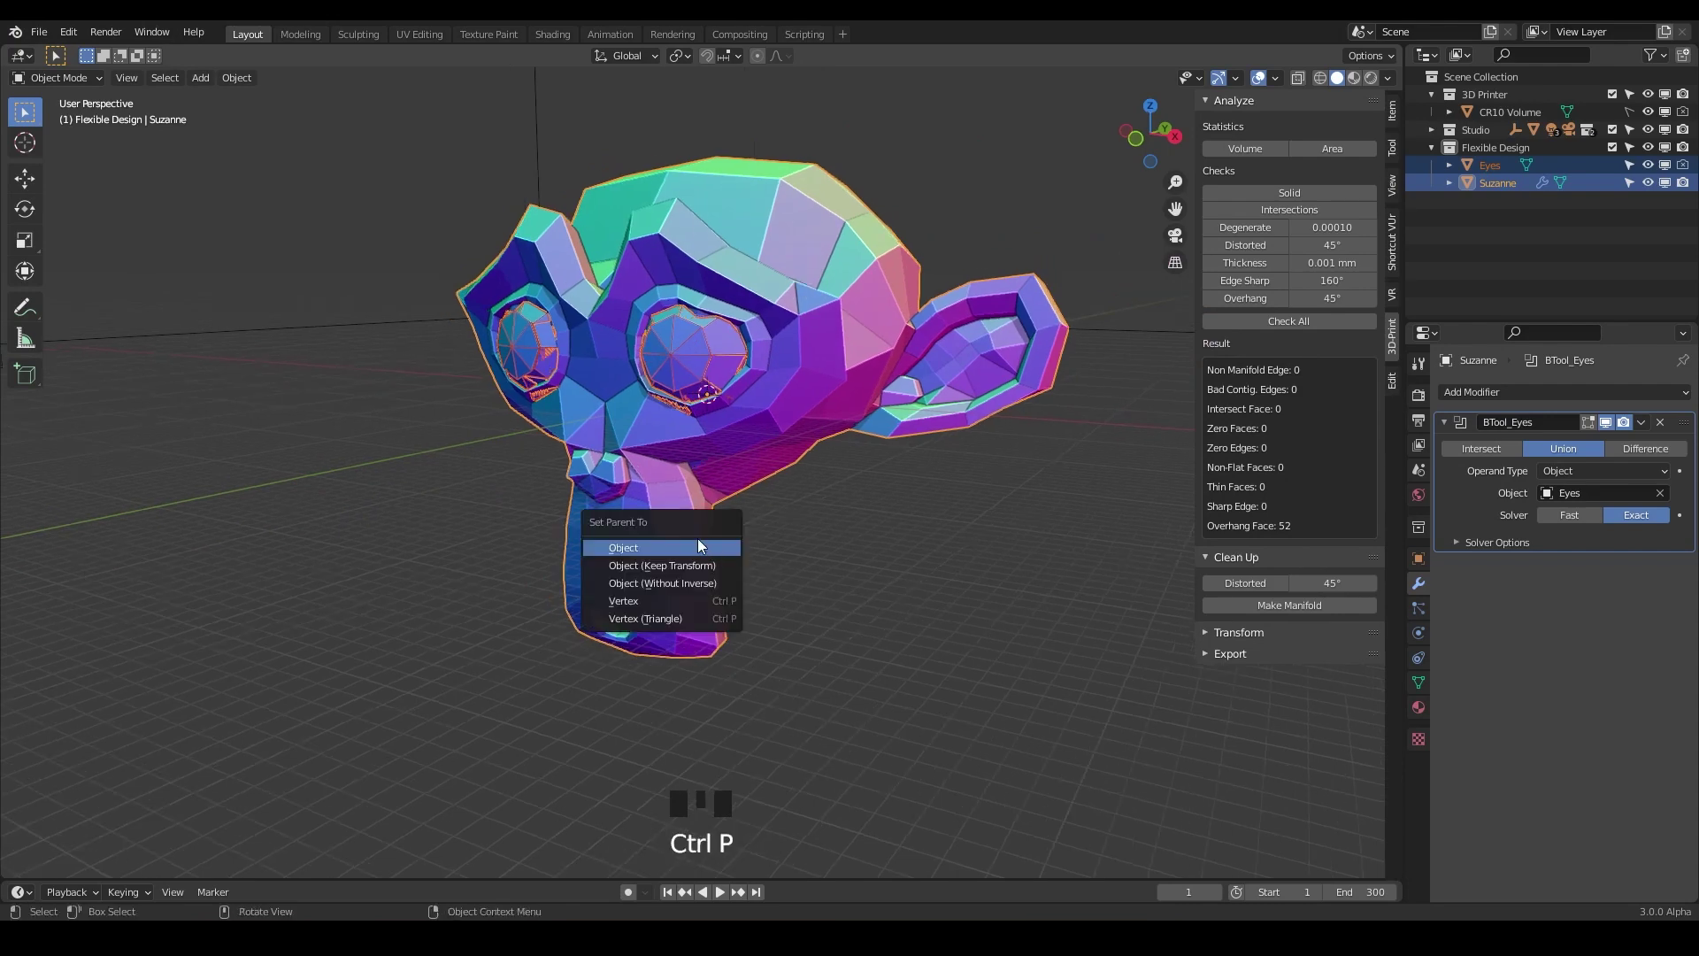
{"action": "left_click", "coordinate": [698, 541]}
{"action": "left_click", "coordinate": [848, 379]}
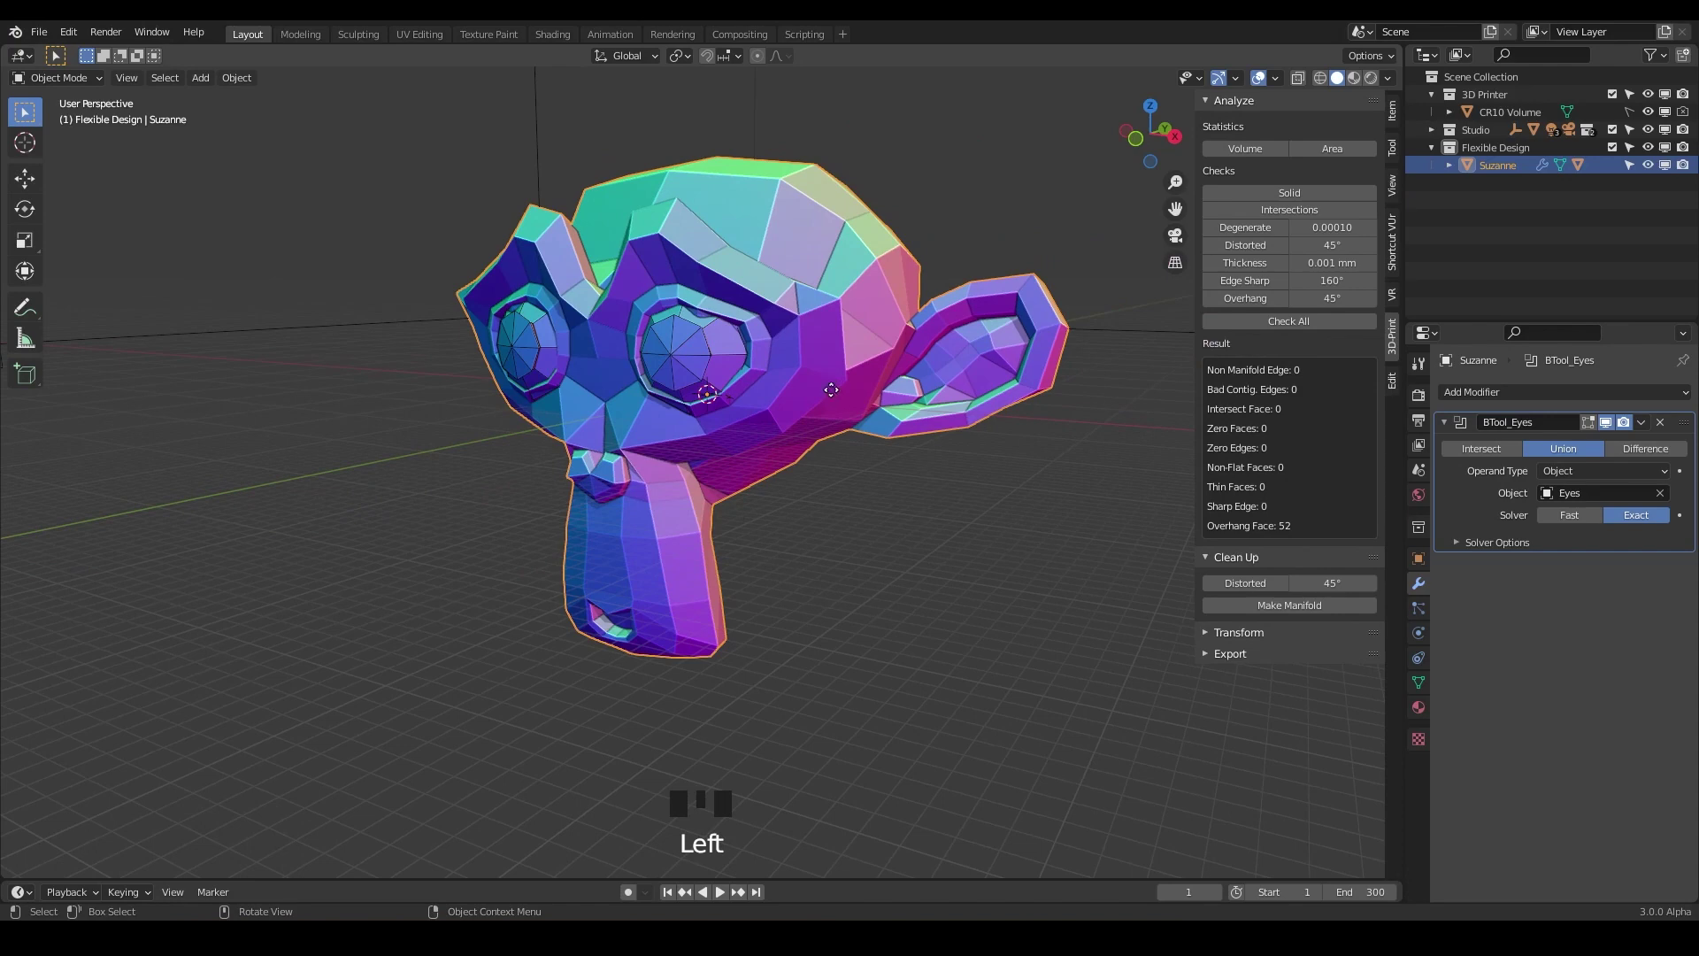
{"action": "key", "text": "g"}
{"action": "left_click", "coordinate": [799, 387]}
{"action": "left_click", "coordinate": [667, 354]}
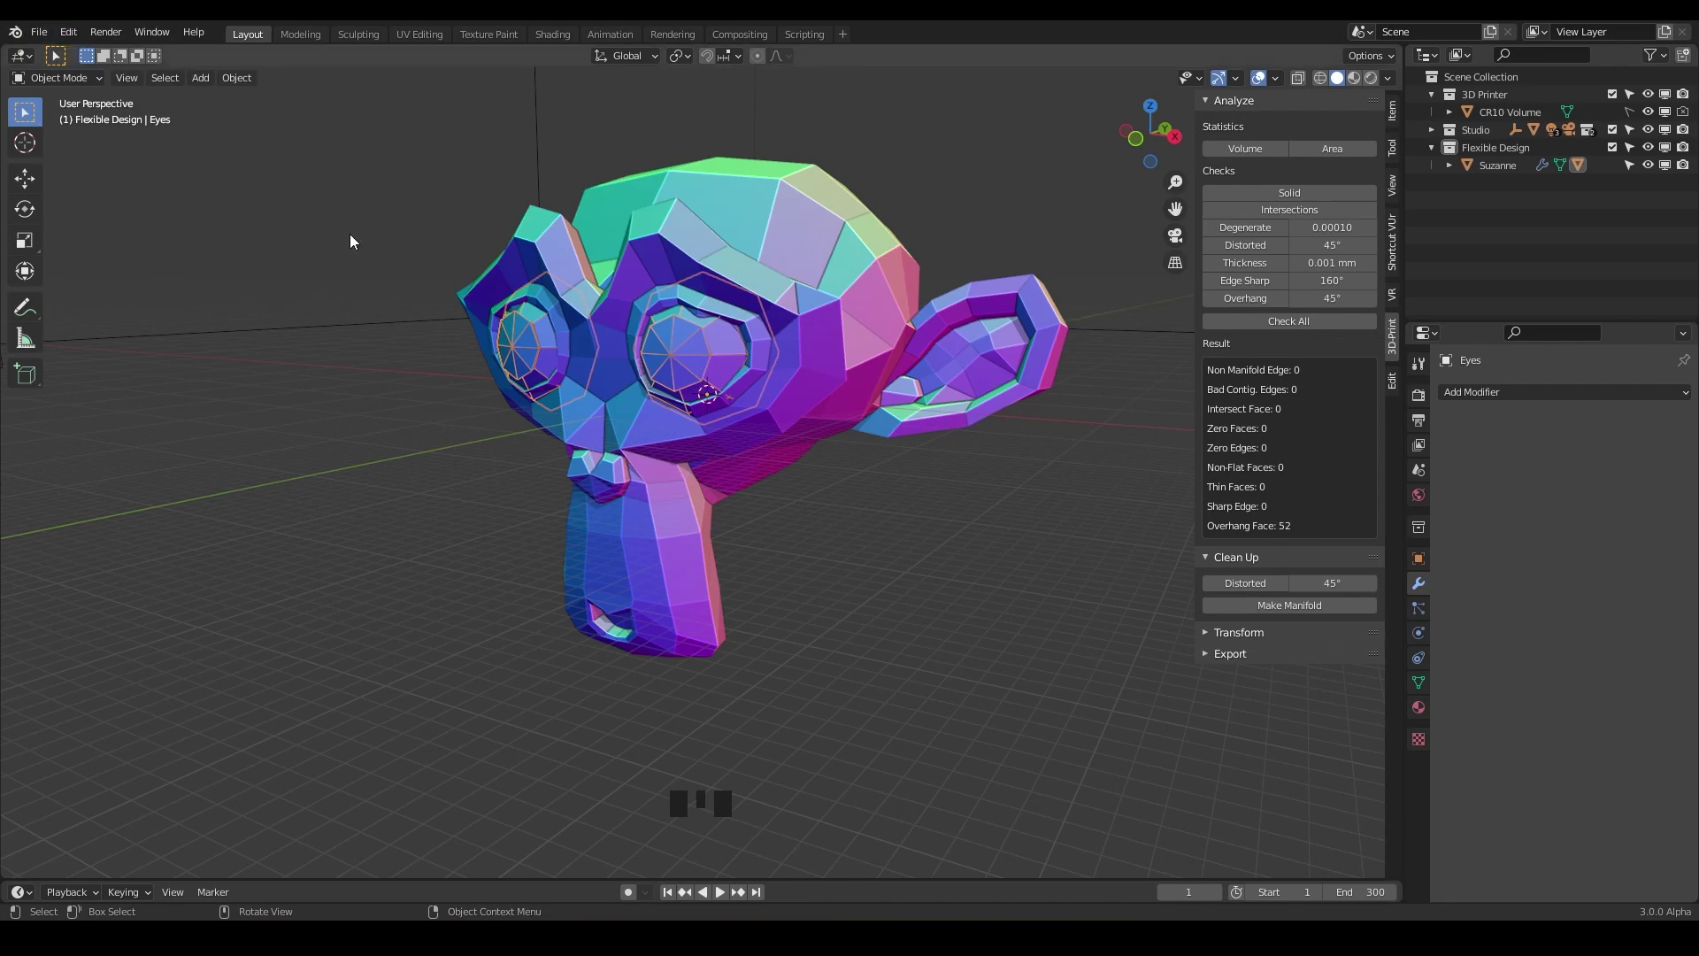
{"action": "left_click", "coordinate": [68, 32]}
{"action": "left_click", "coordinate": [85, 282]}
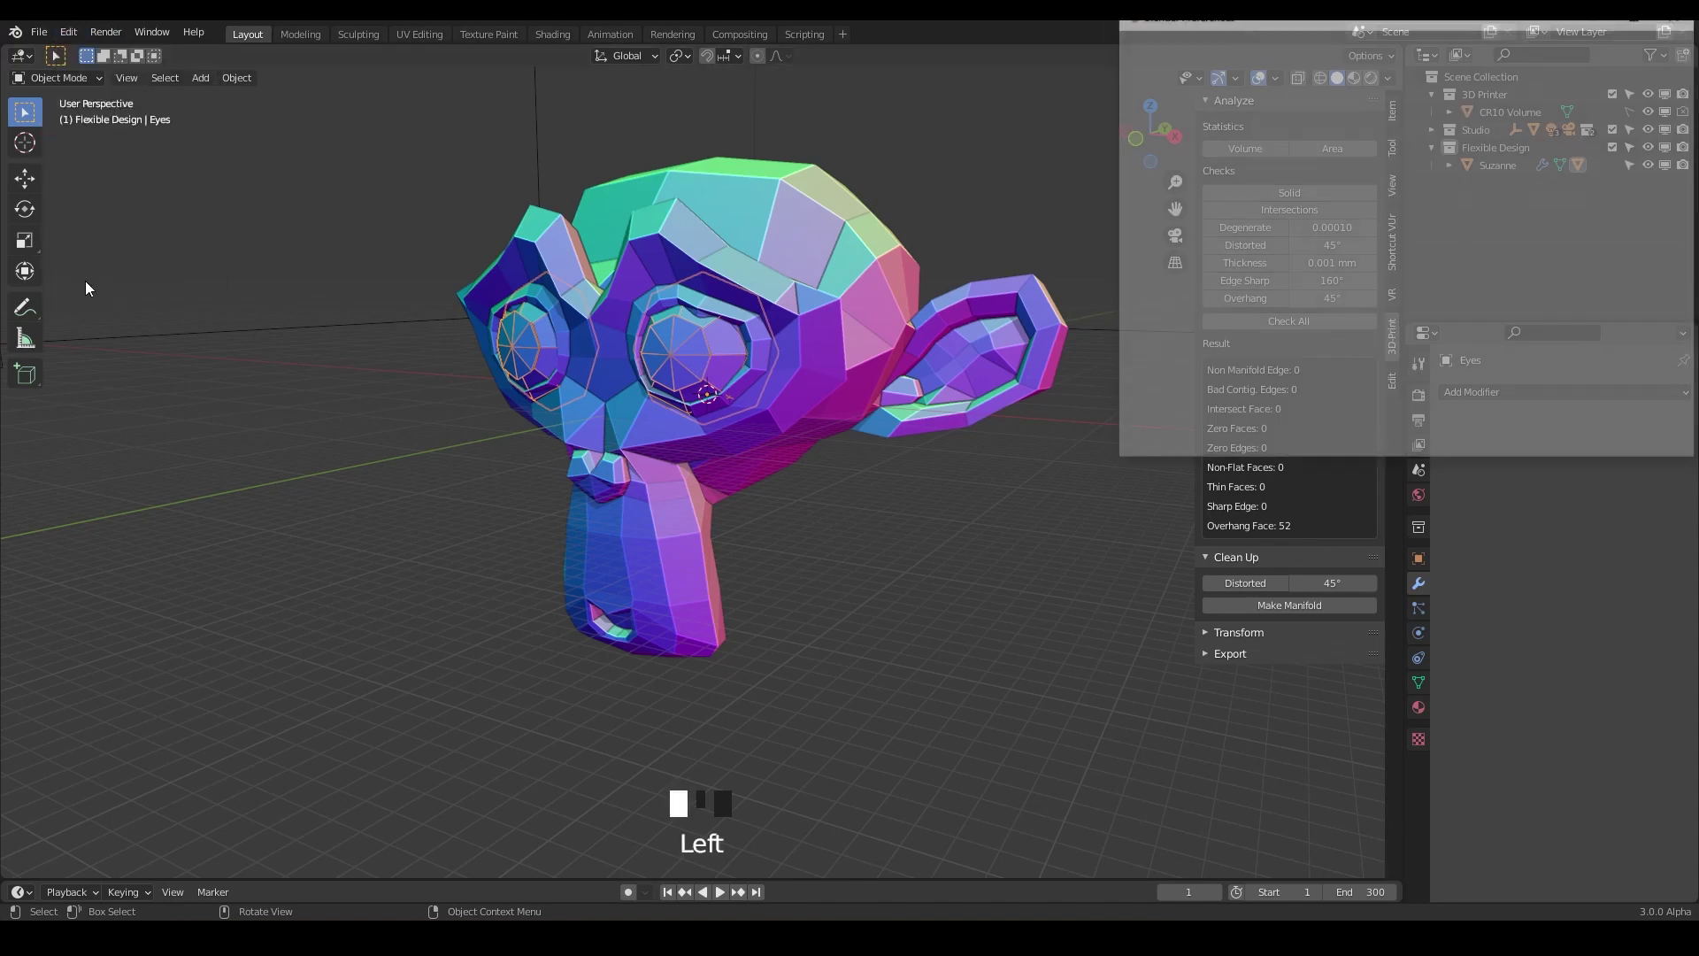
{"action": "left_click_drag", "start_coordinate": [1395, 19], "coordinate": [695, 233]}
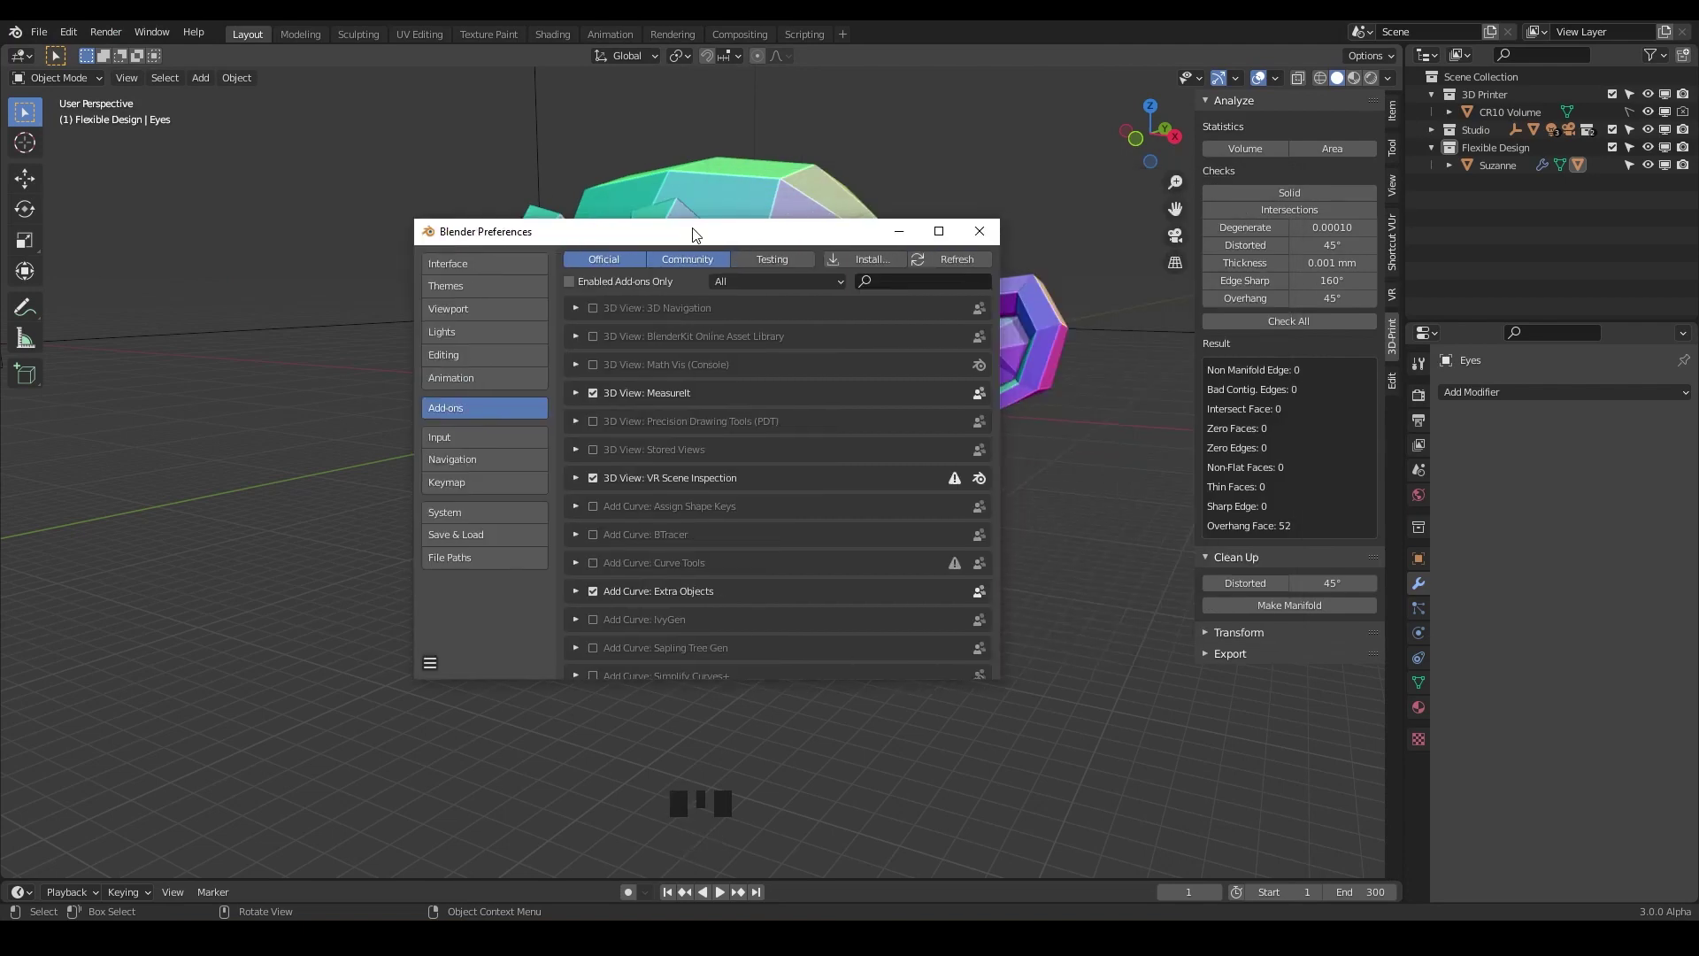
{"action": "left_click", "coordinate": [922, 279]}
{"action": "type", "text": "bool"}
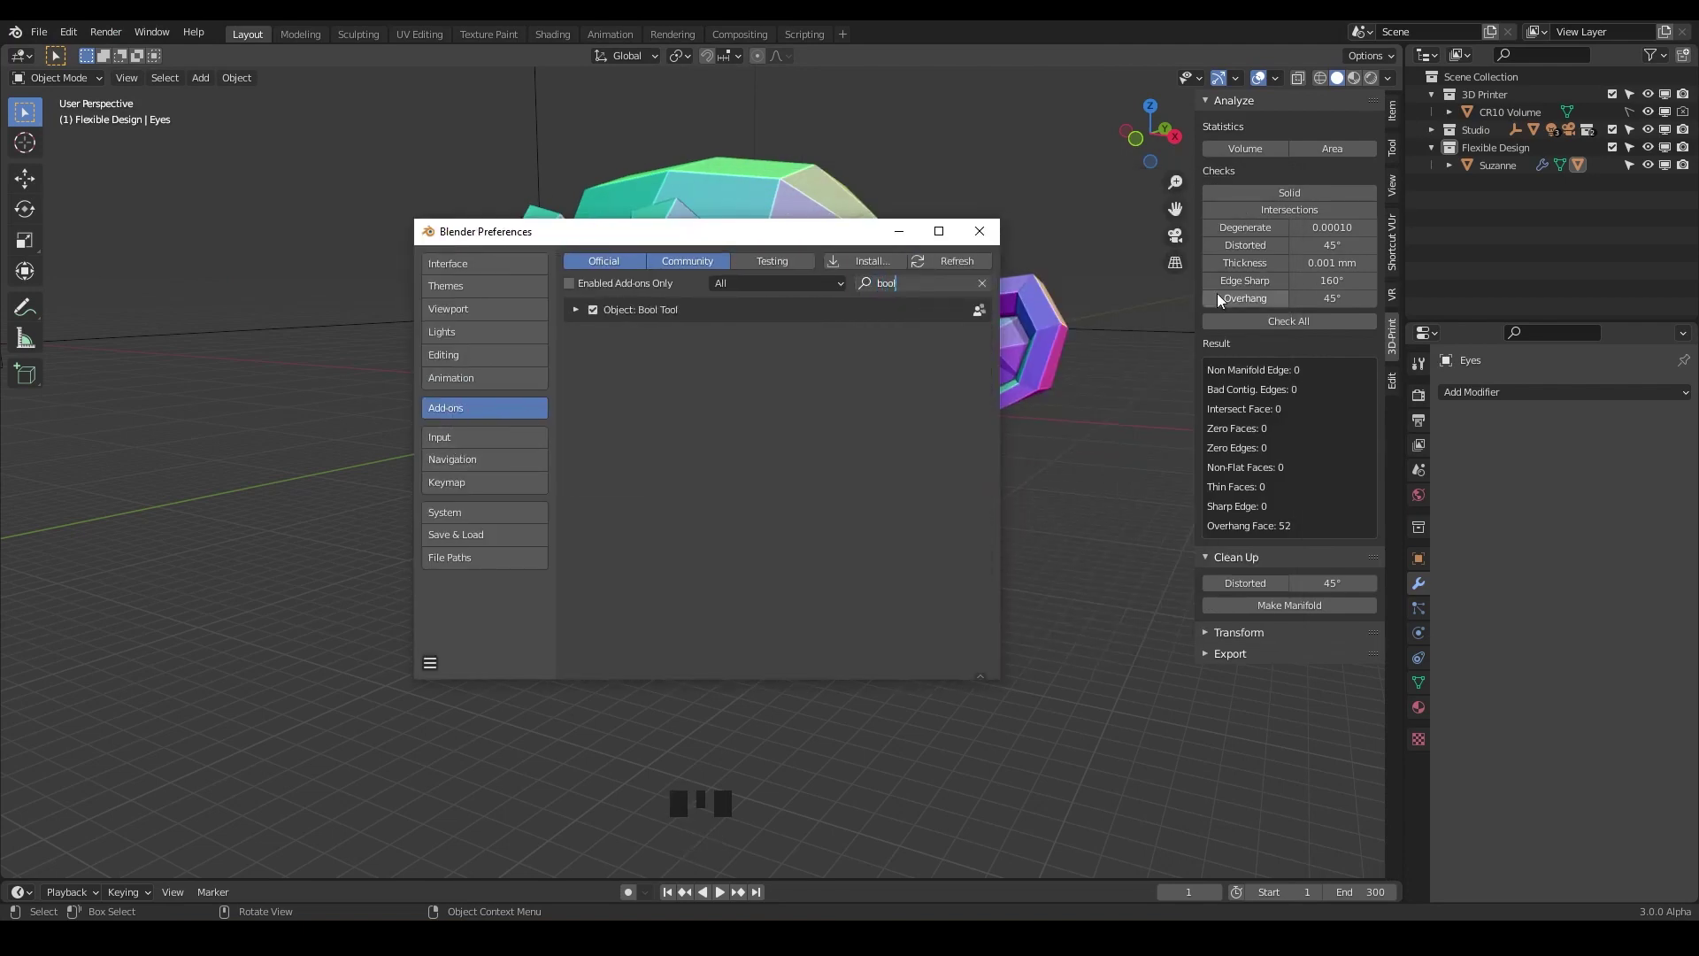
{"action": "left_click", "coordinate": [573, 310]}
{"action": "left_click", "coordinate": [572, 310]}
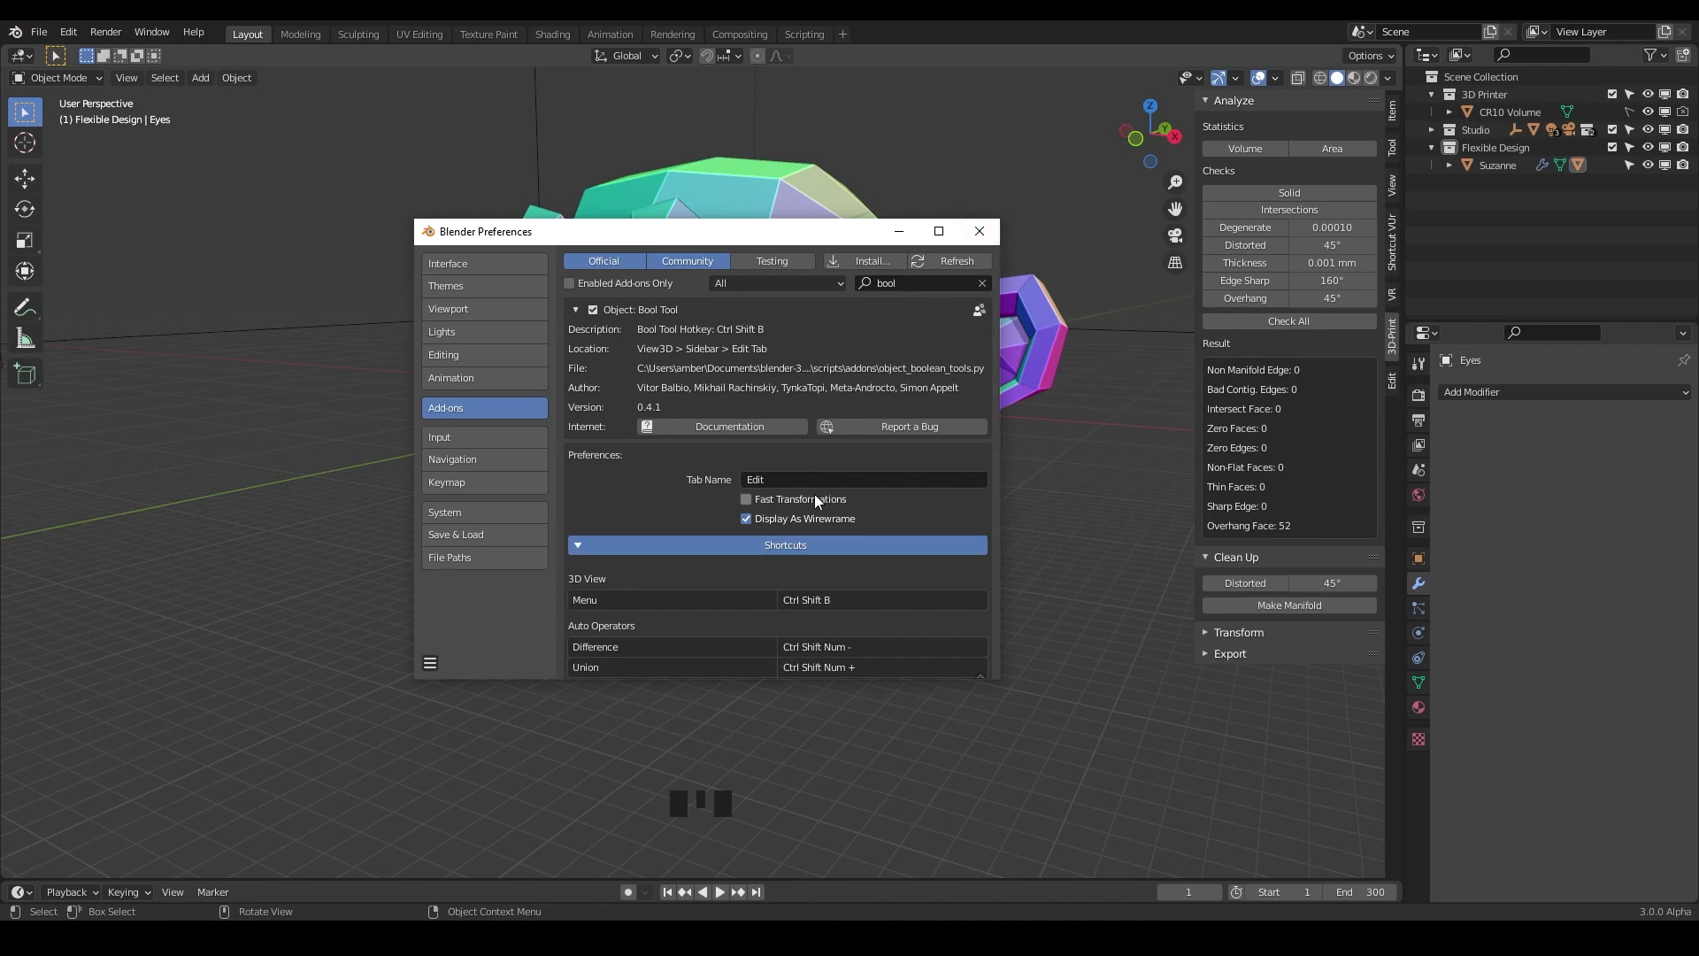
{"action": "left_click", "coordinate": [979, 233]}
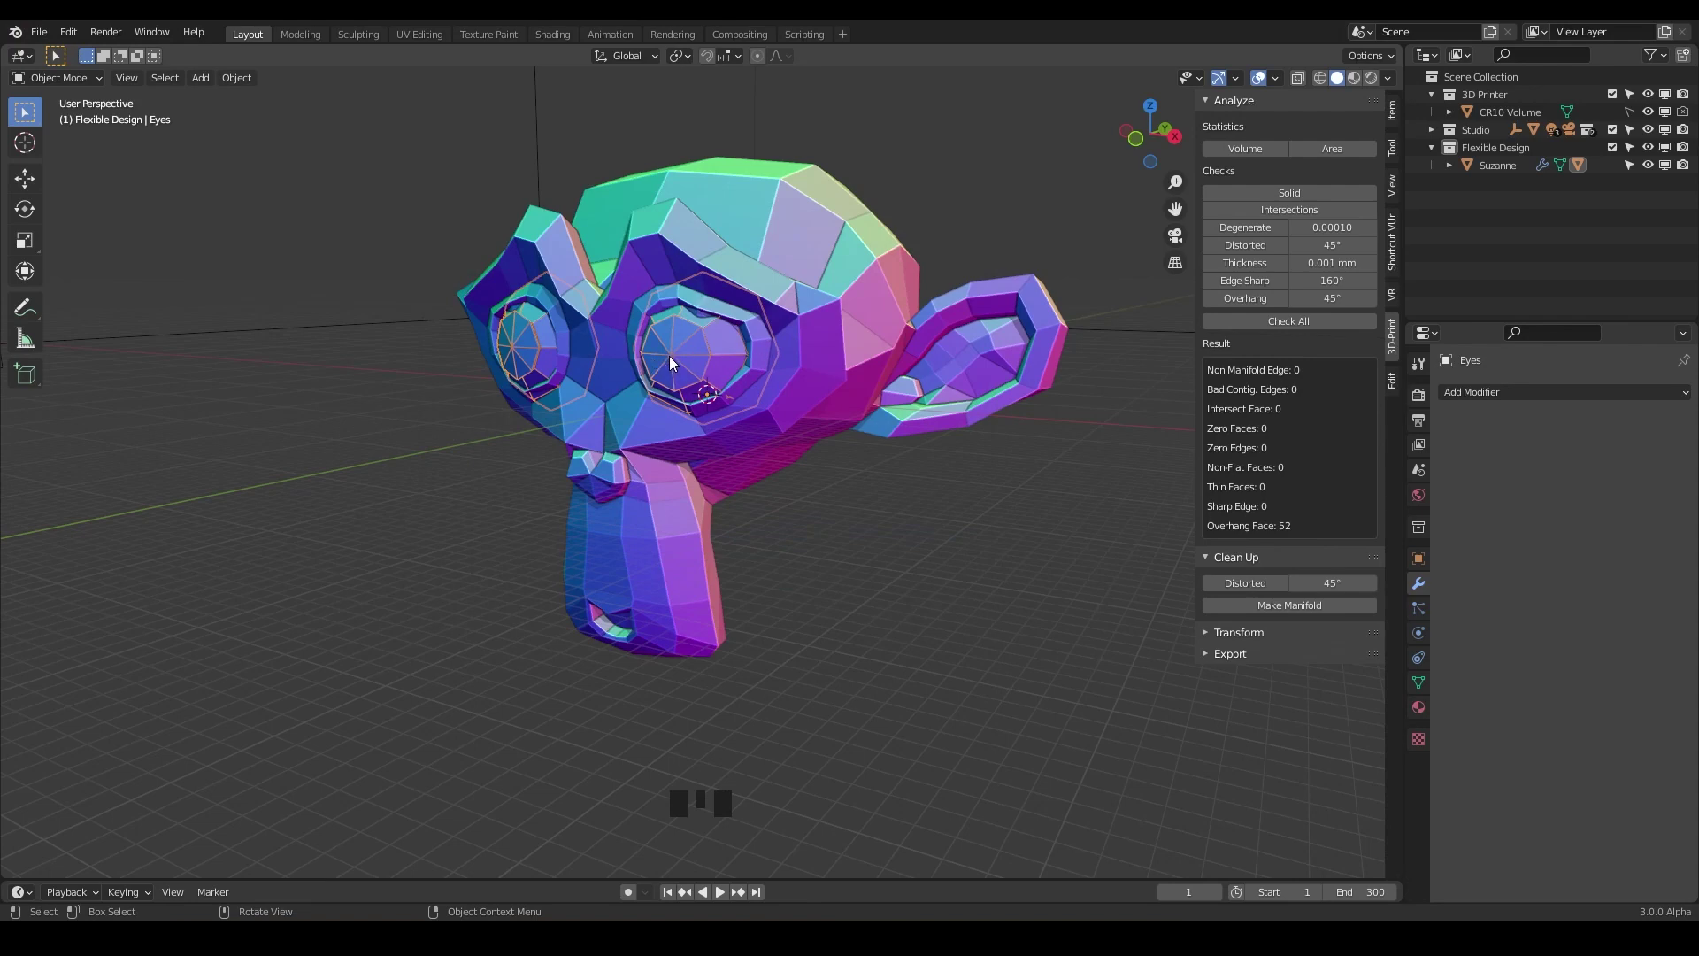
Hide the Eyes object and orbit to view Suzanne's unioned head from the front
{"action": "key", "text": "h"}
{"action": "key", "text": "shift"}
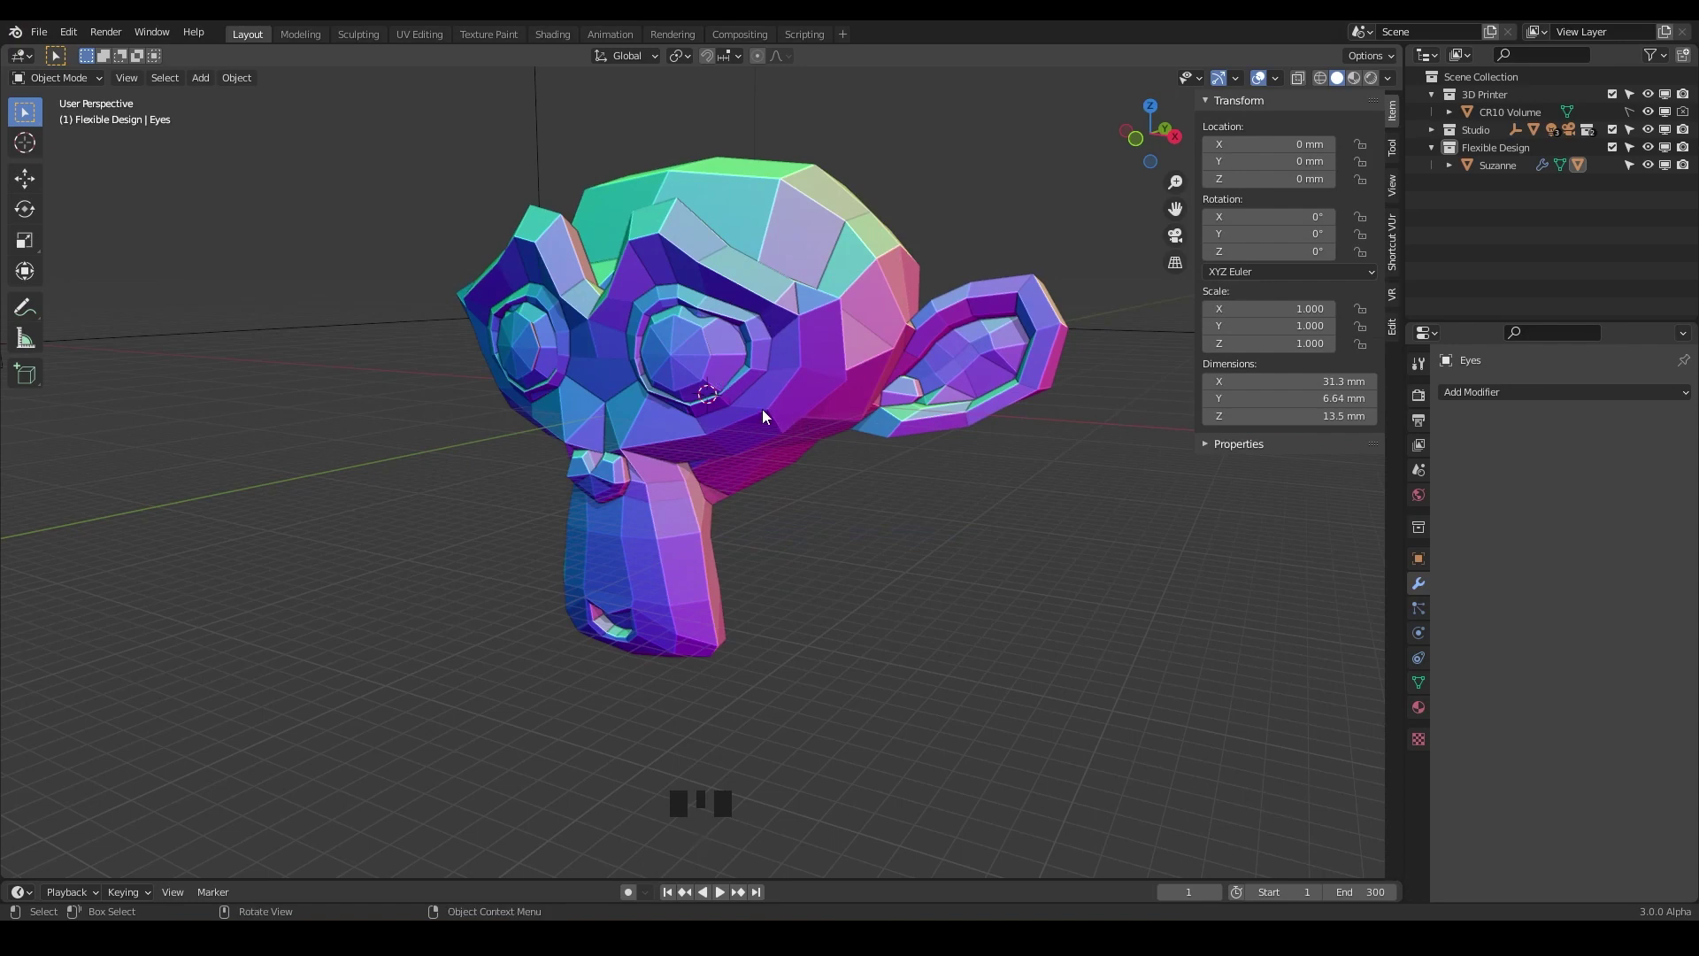
{"action": "middle_click_drag", "start_coordinate": [761, 370], "coordinate": [749, 435]}
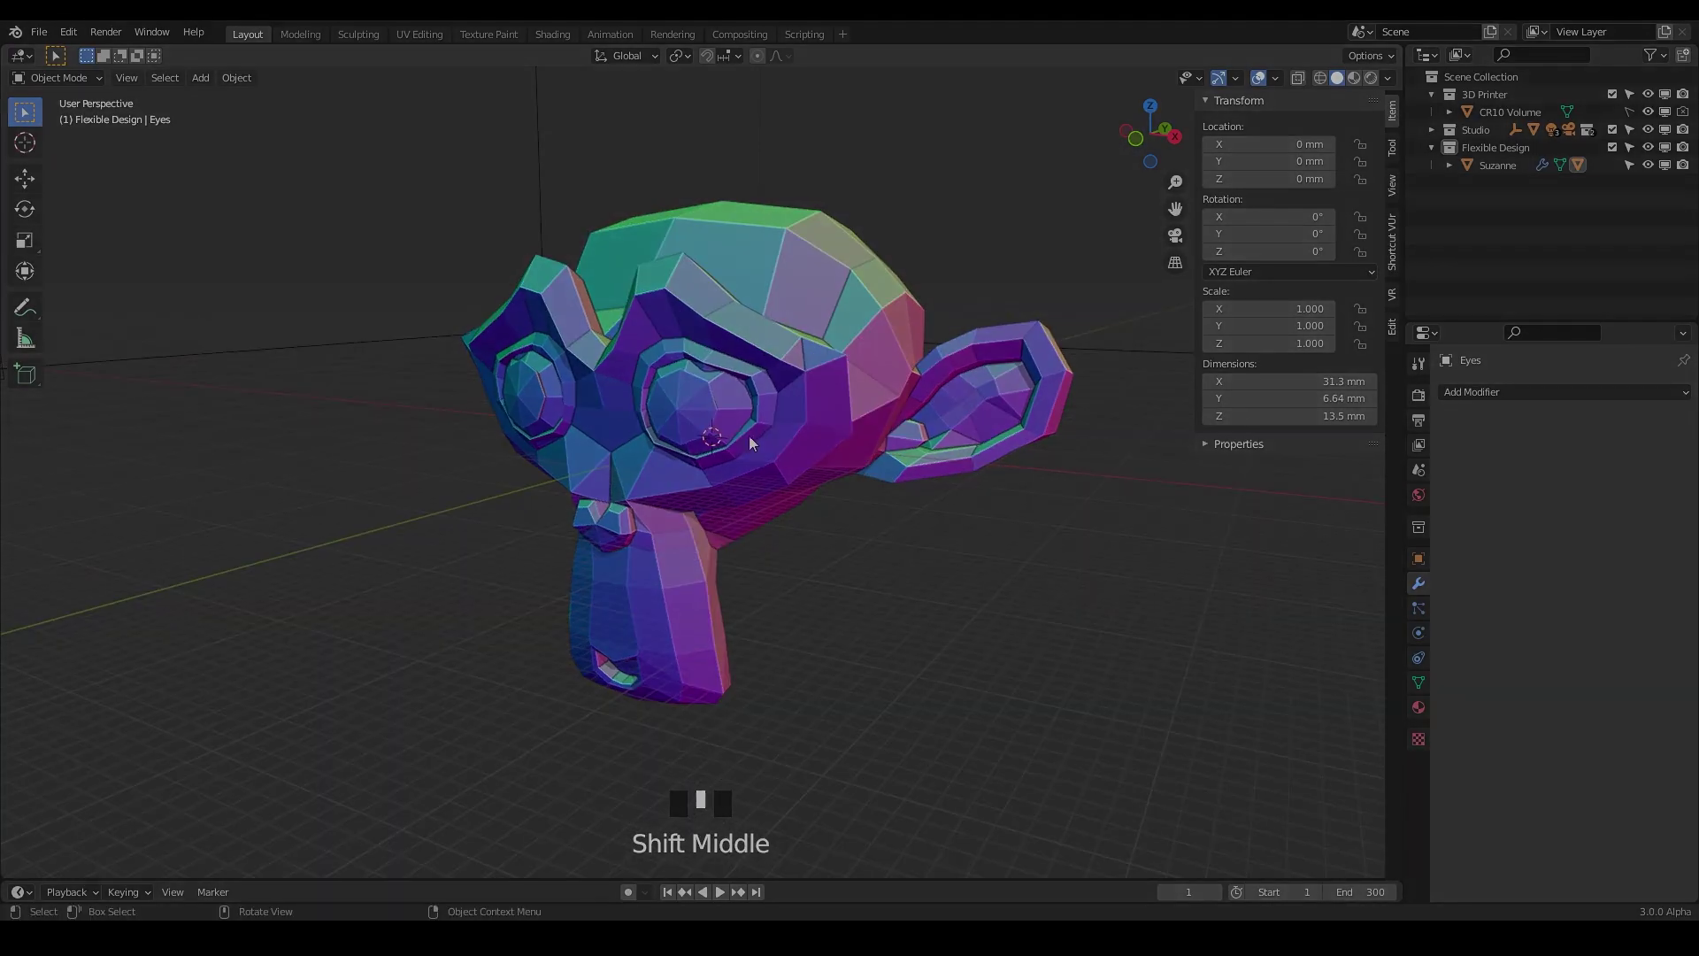